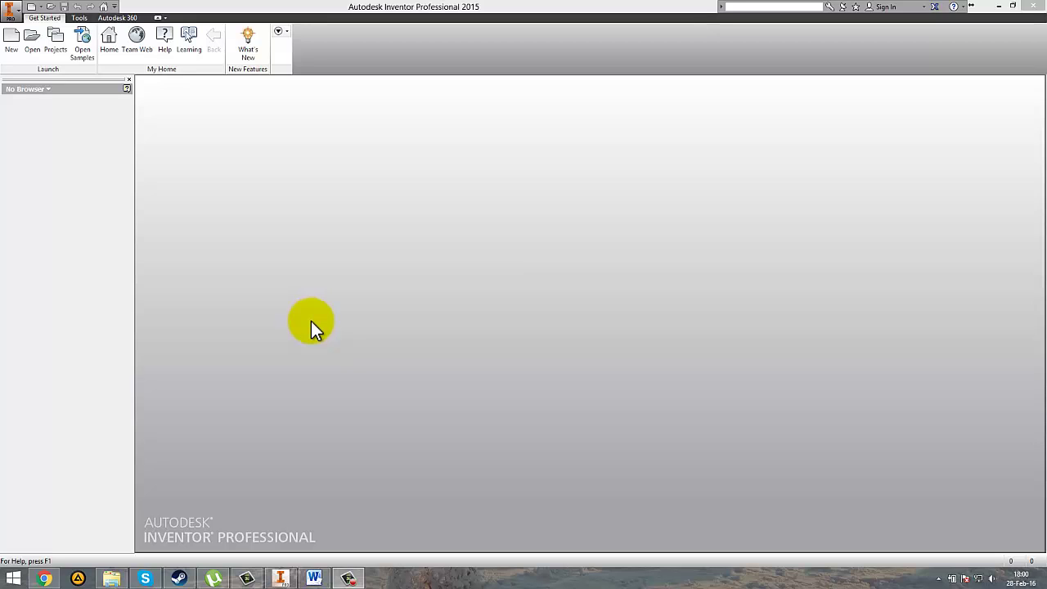
Switch to Word and examine the dimensioned hip drawing with the two cylindrical studs in Lego-man.doc.
left_click(314, 578)
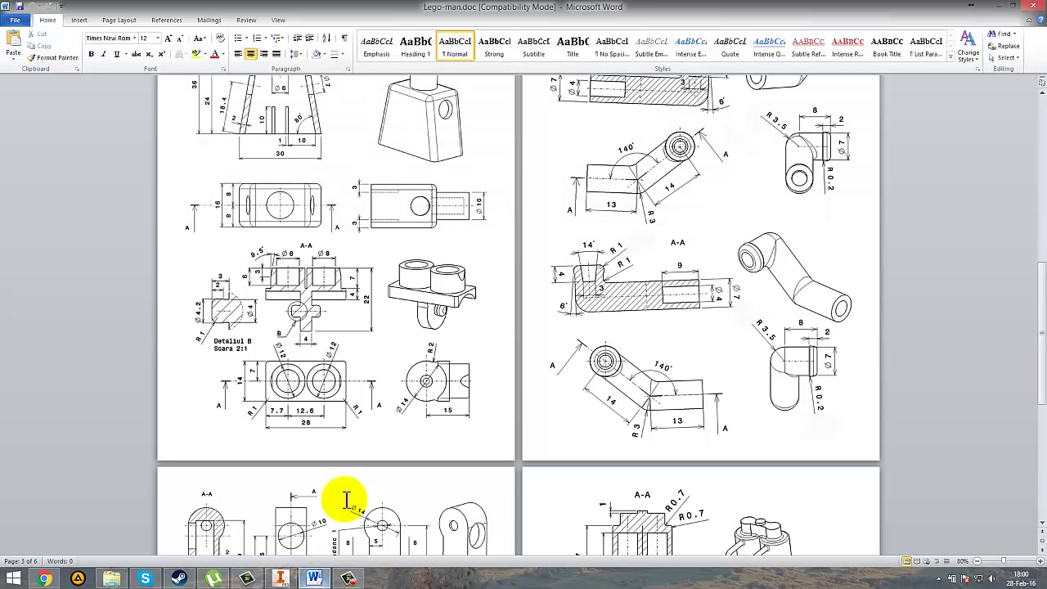
left_click(309, 424)
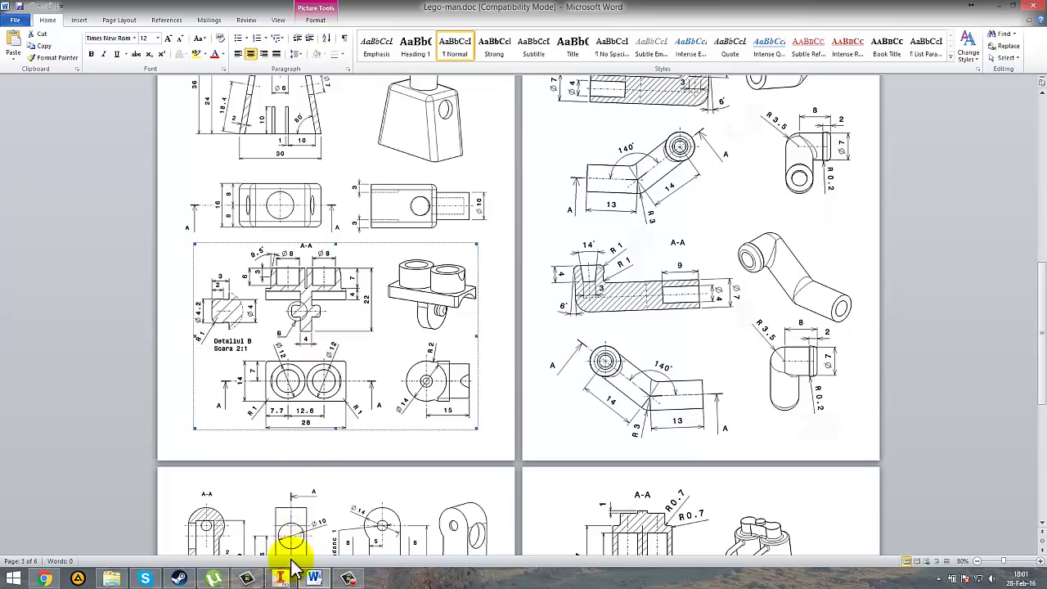
mouse_move(281, 579)
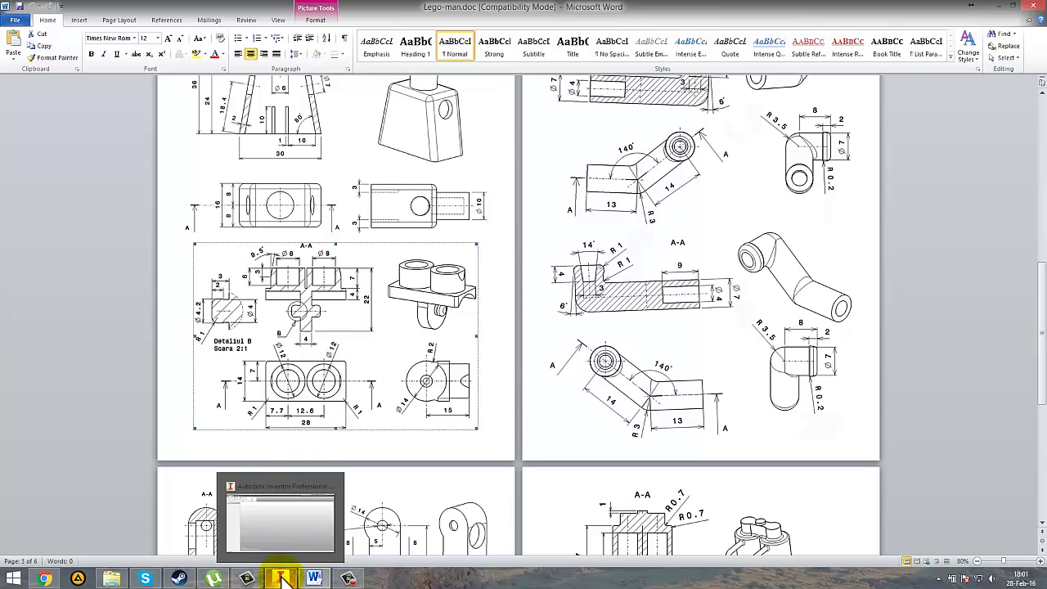
Switch back to Inventor, create a new part from the Standard.ipt template and start a sketch on the XY plane.
left_click(281, 578)
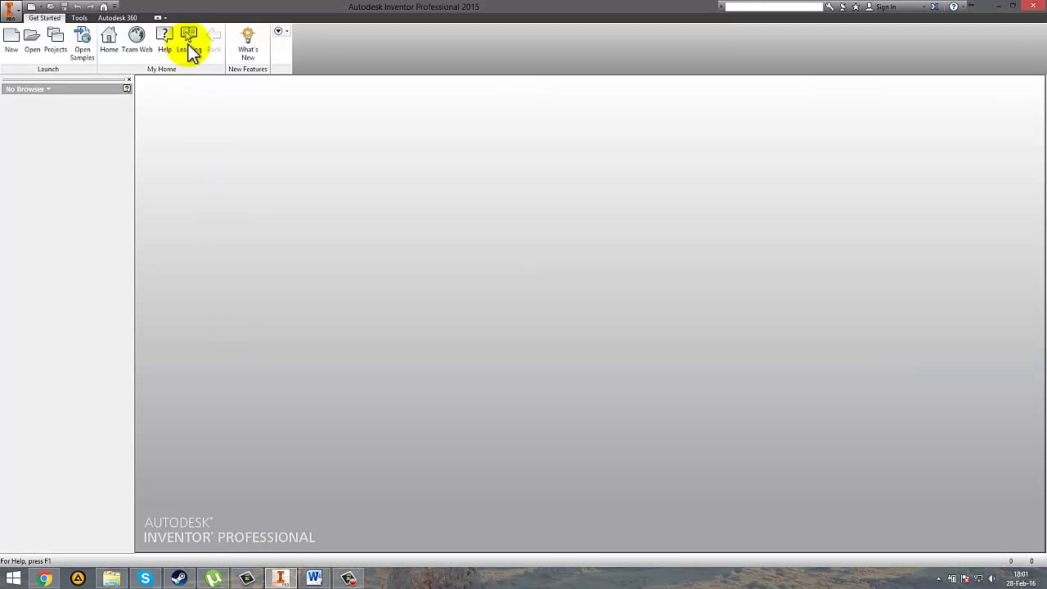
left_click(10, 42)
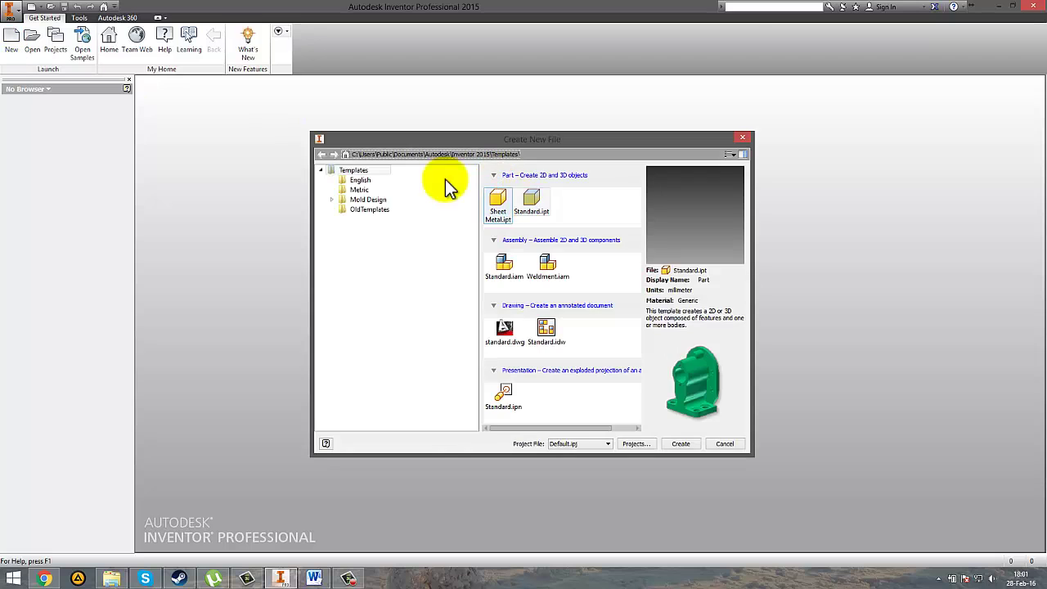
double_click(532, 199)
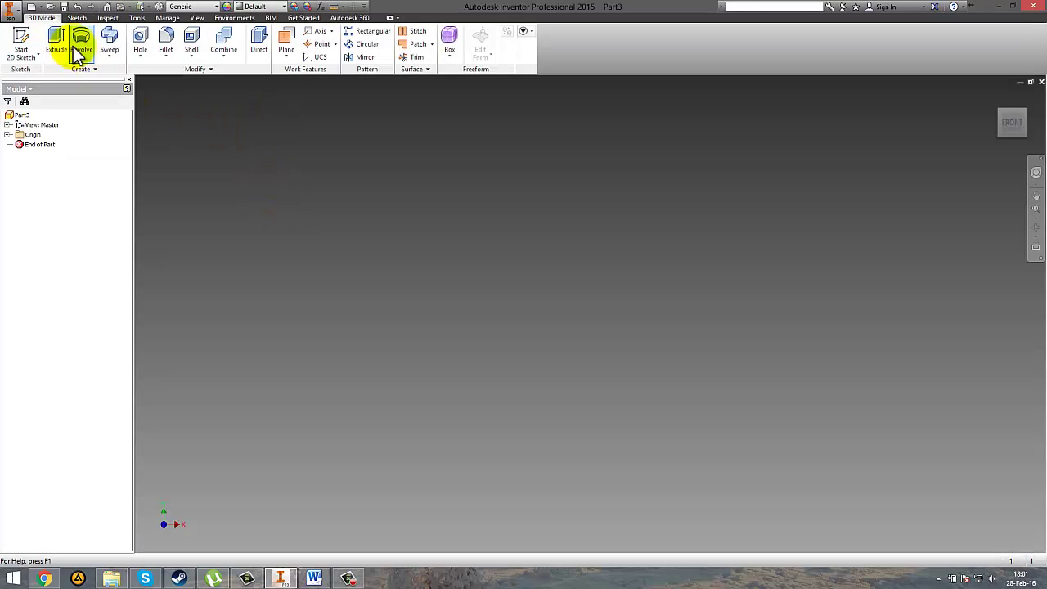
left_click(22, 42)
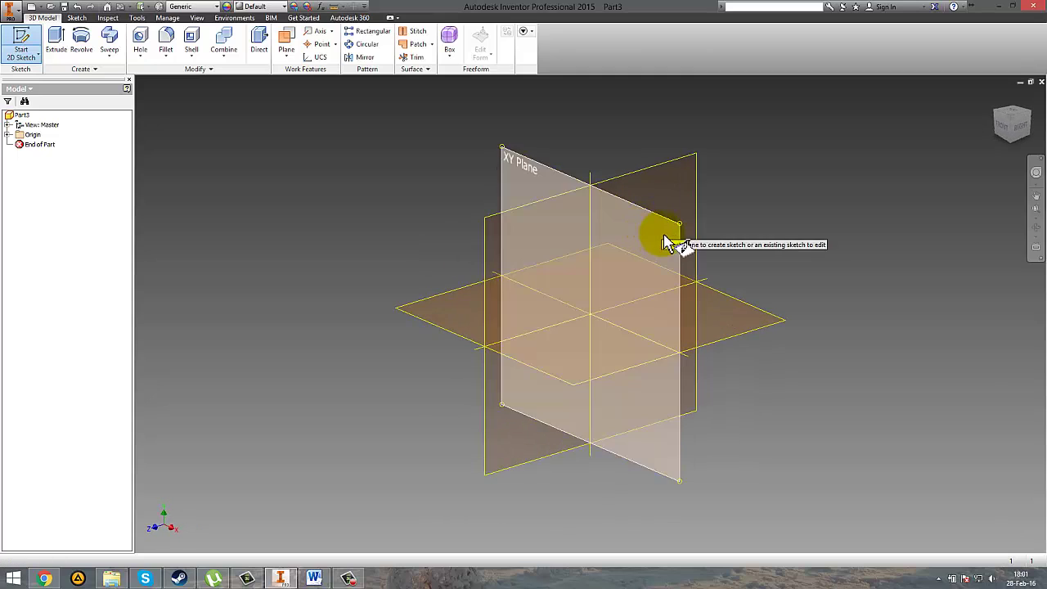
left_click(671, 238)
Recheck the hip drawing in Word, then sketch a 14 mm diameter circle centred on the origin in Inventor.
left_click(314, 579)
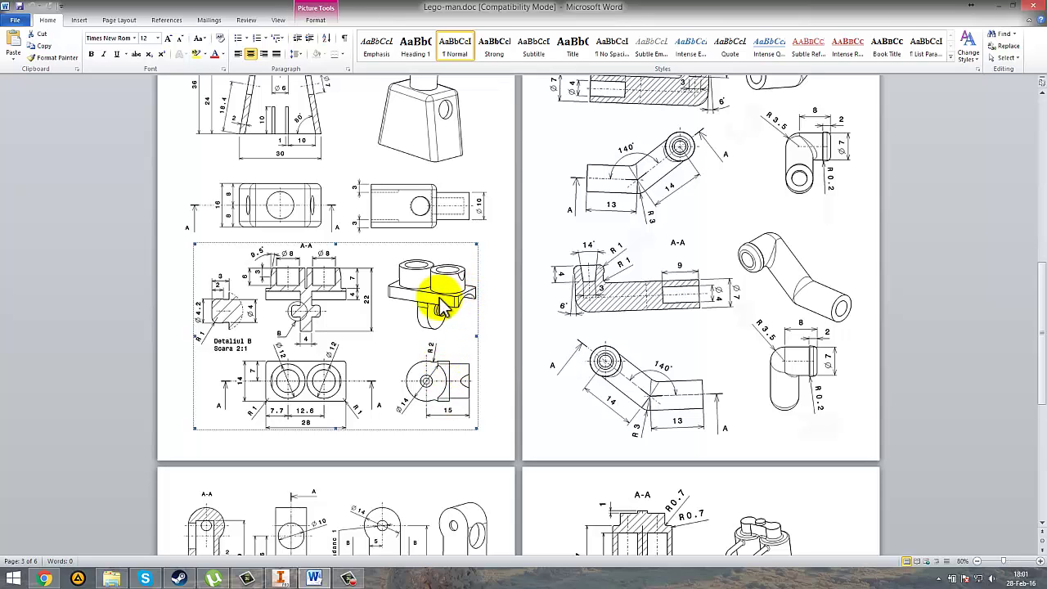
left_click(281, 578)
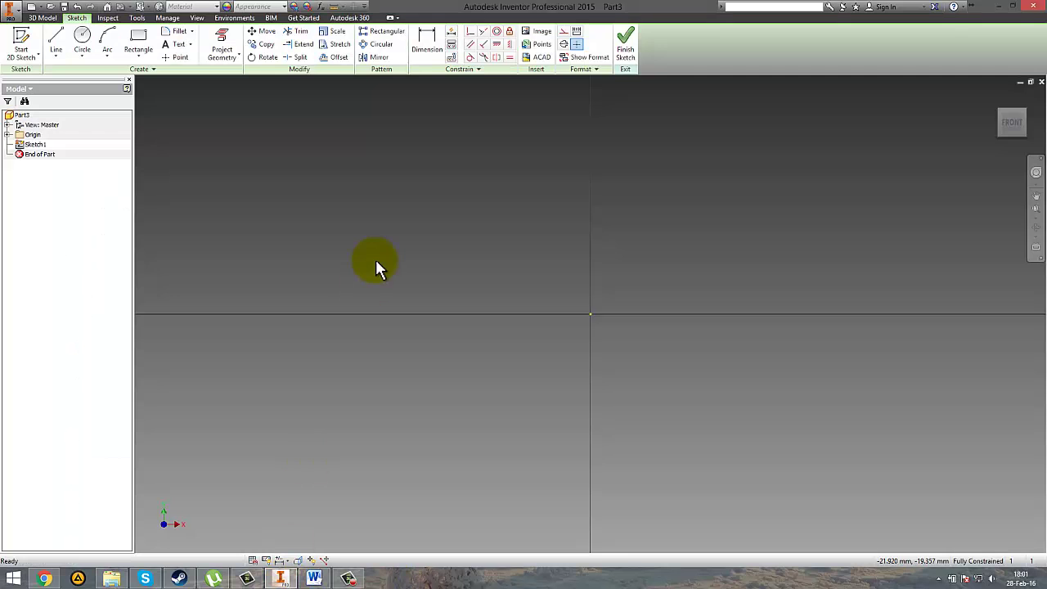
left_click(84, 47)
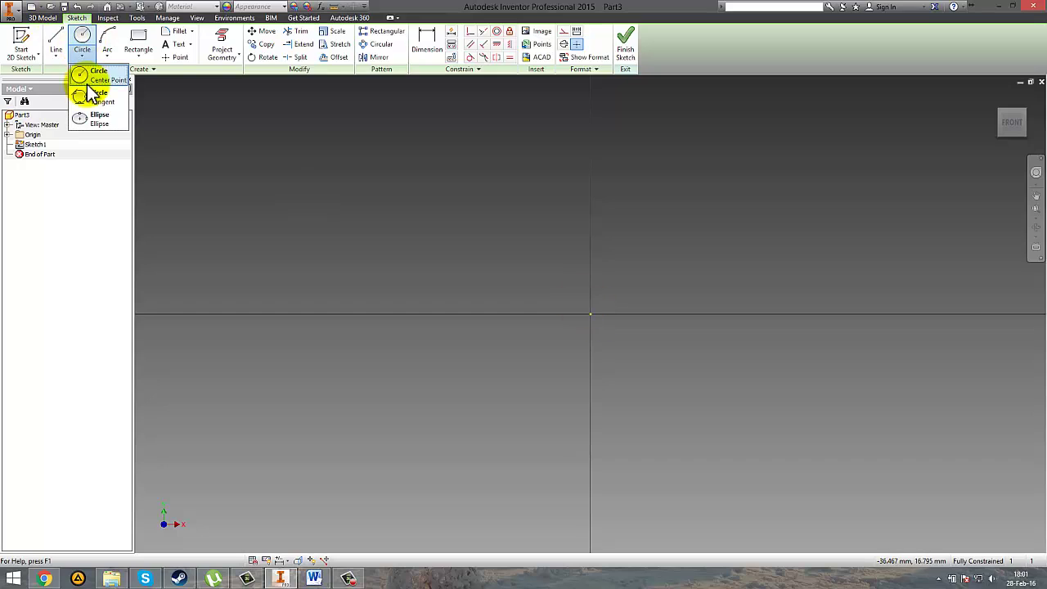
left_click(85, 77)
left_click(590, 314)
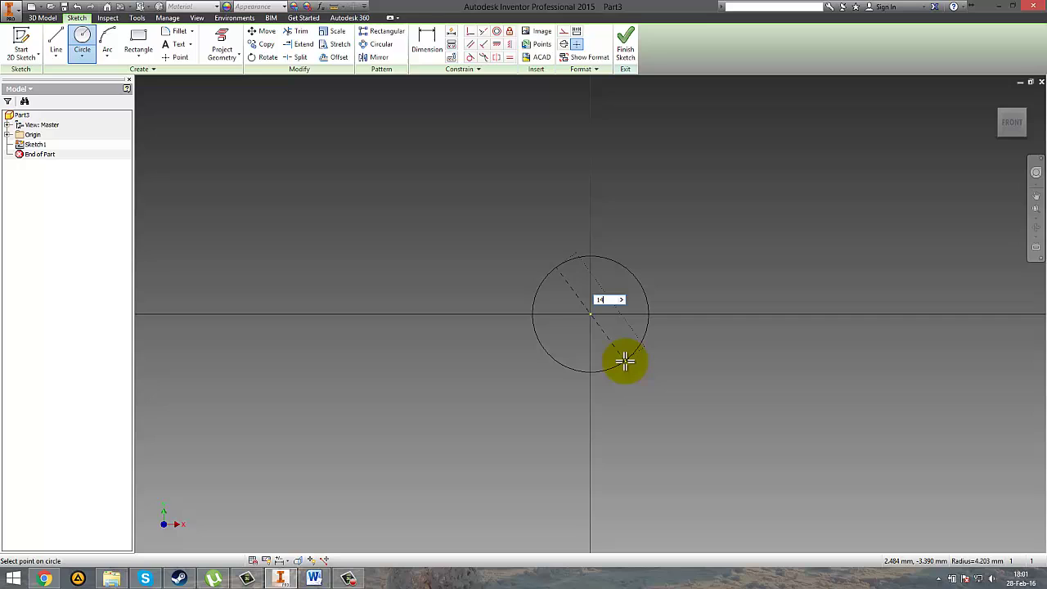
key("Return")
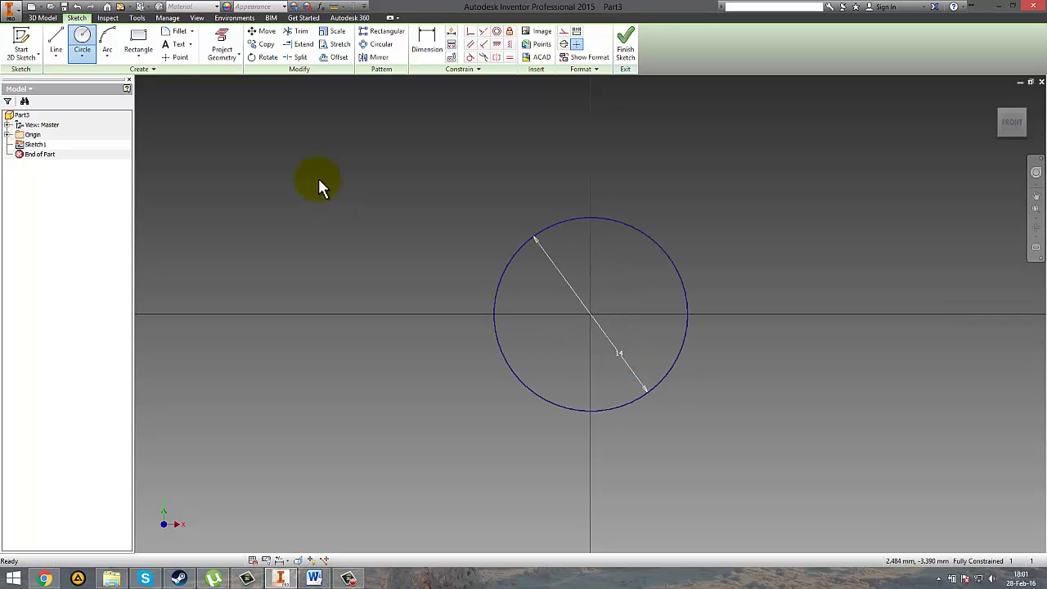
key("Escape")
Sketch connected lines from the circle's centre: 8 mm horizontally outward, 9 mm up, 4 mm back, and straight down to the circle.
left_click(57, 49)
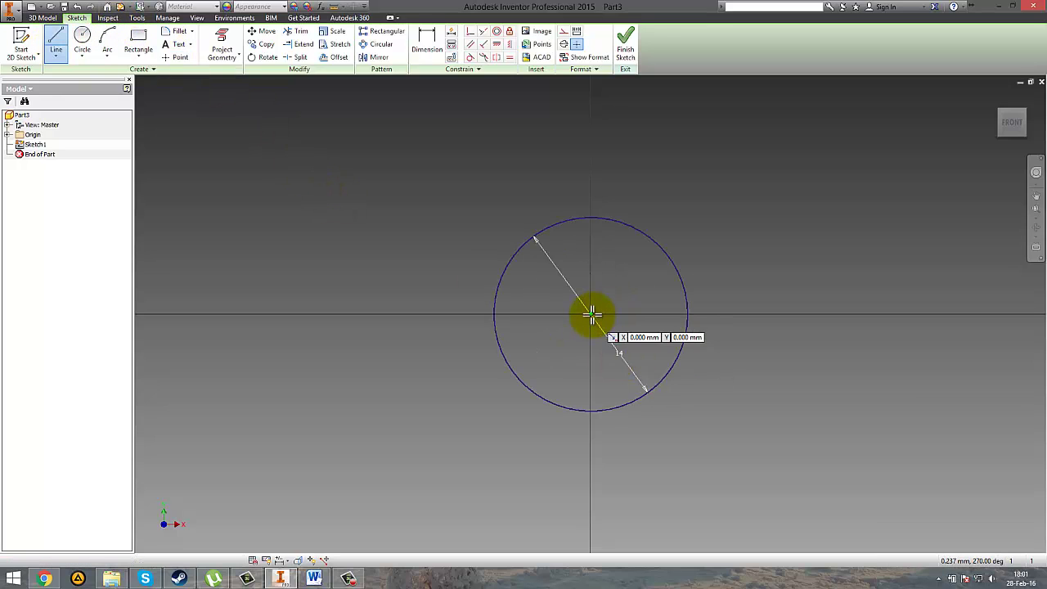
left_click(590, 314)
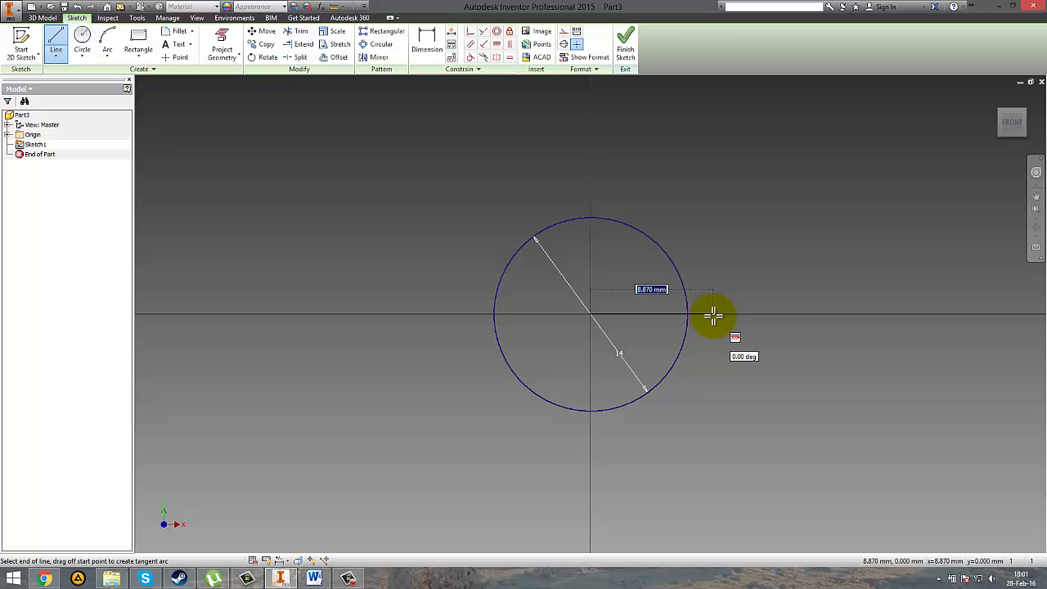
type("8")
key("Return")
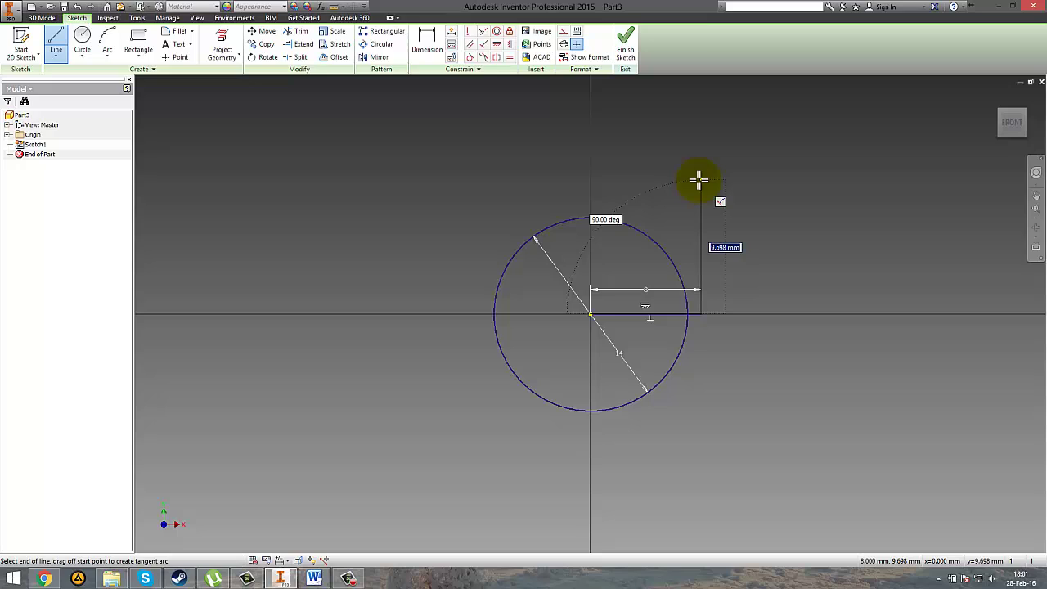
type("9")
key("Return")
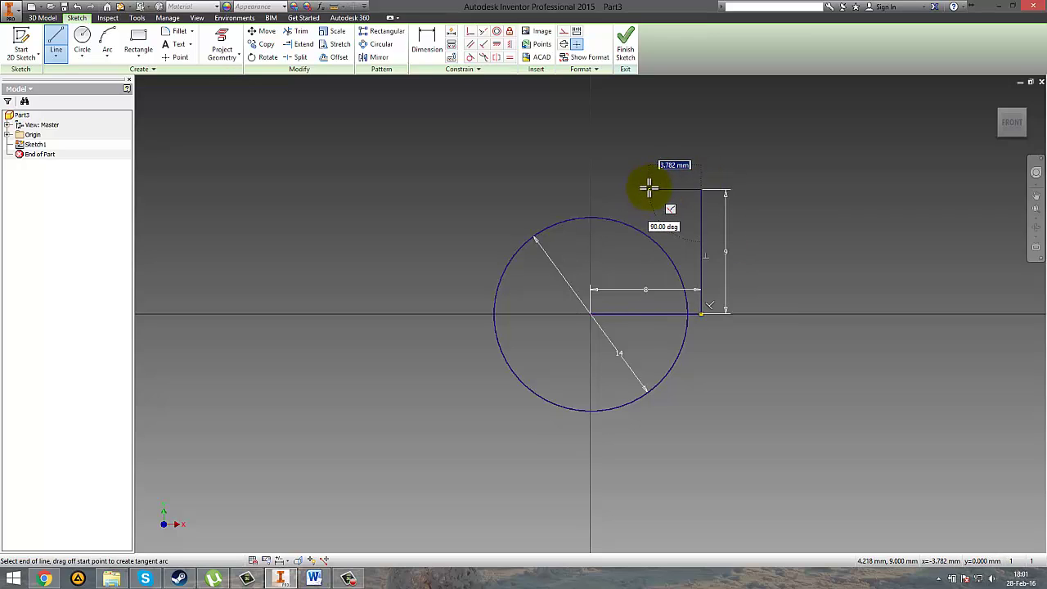
type("4")
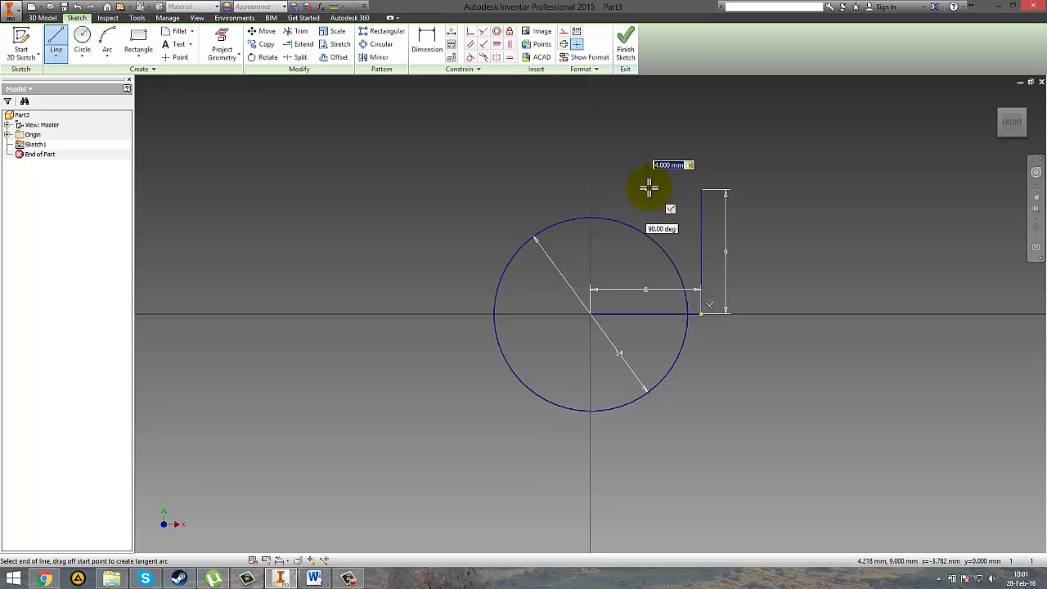
key("Return")
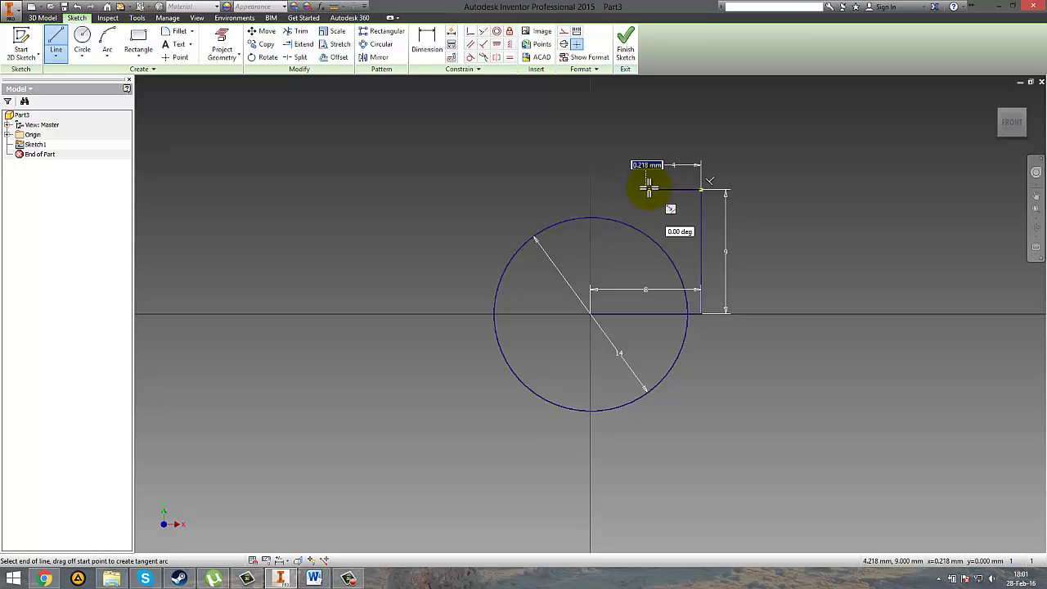
left_click(647, 236)
key("Escape")
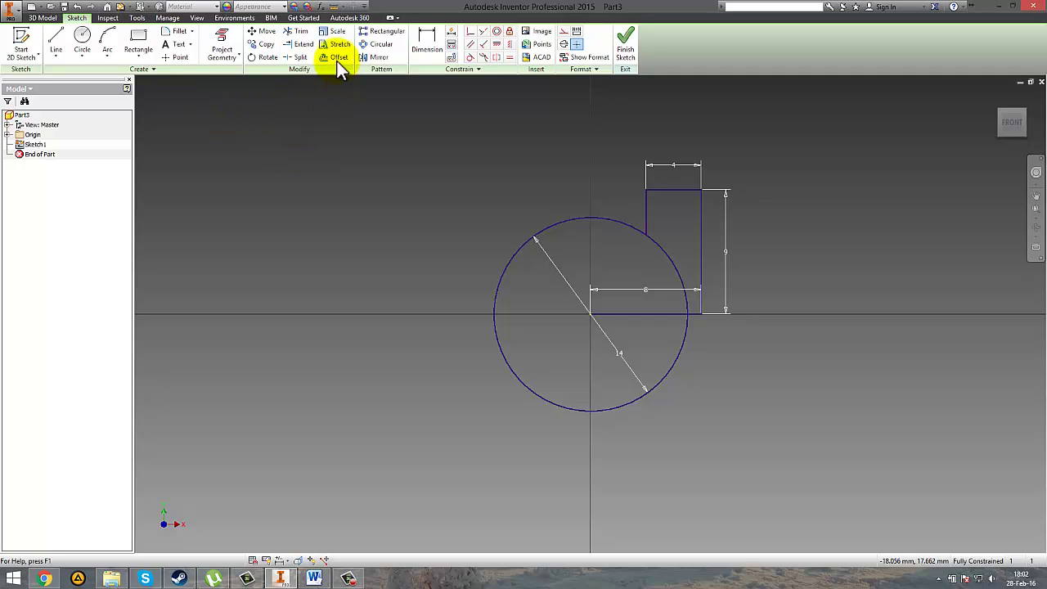
left_click(376, 57)
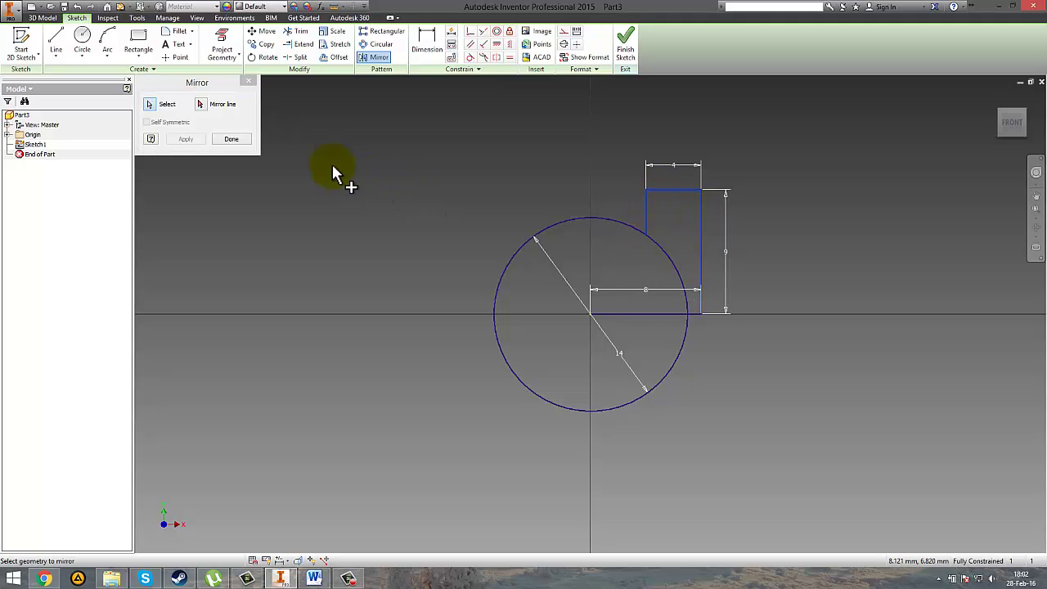
left_click(202, 104)
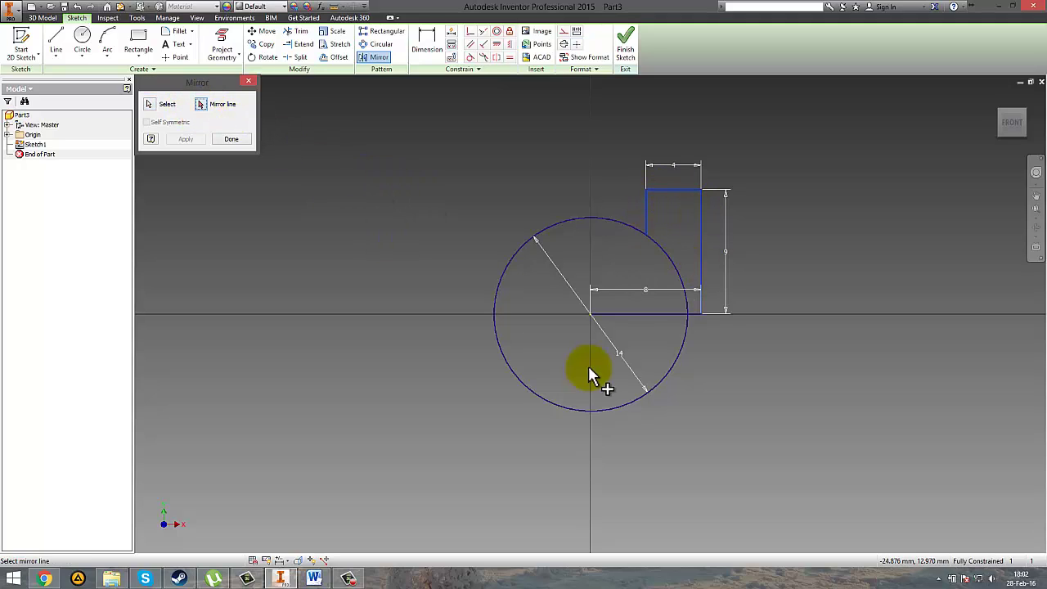
left_click(647, 314)
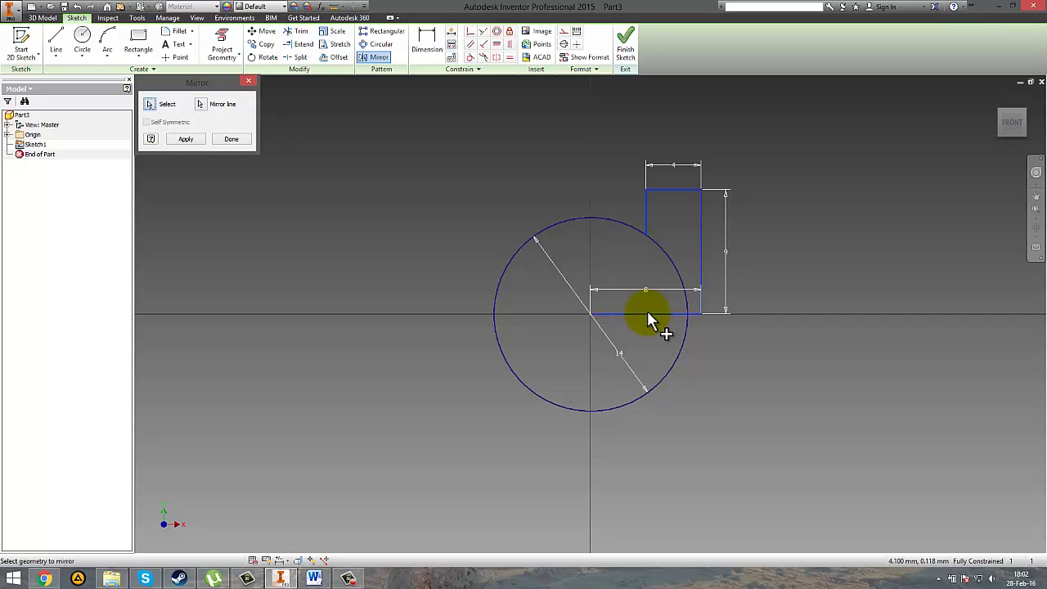
left_click(232, 139)
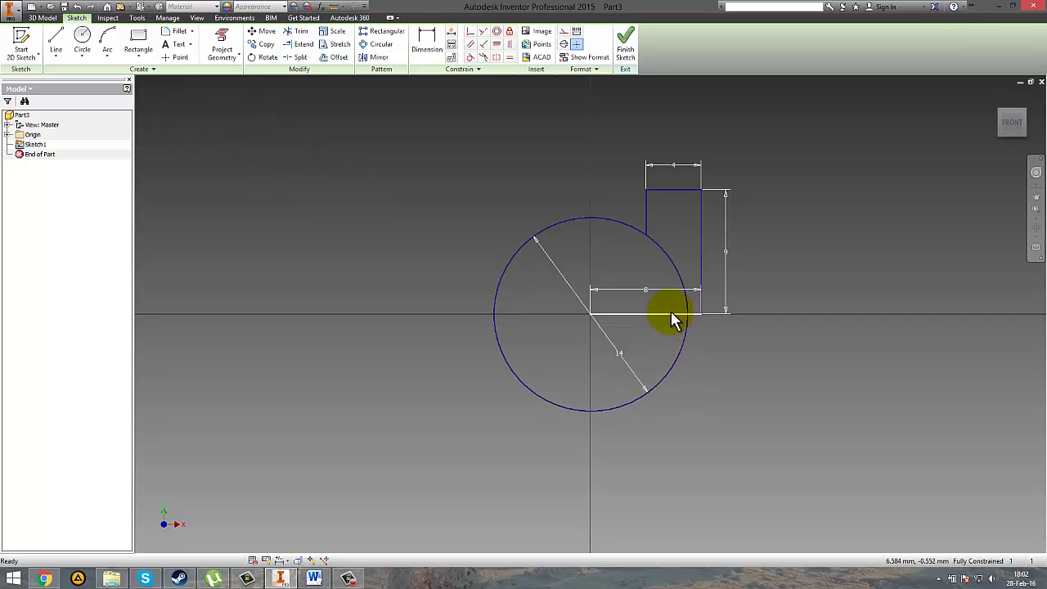
Mirror the three upper outline lines about the 8 mm horizontal line.
left_click(373, 59)
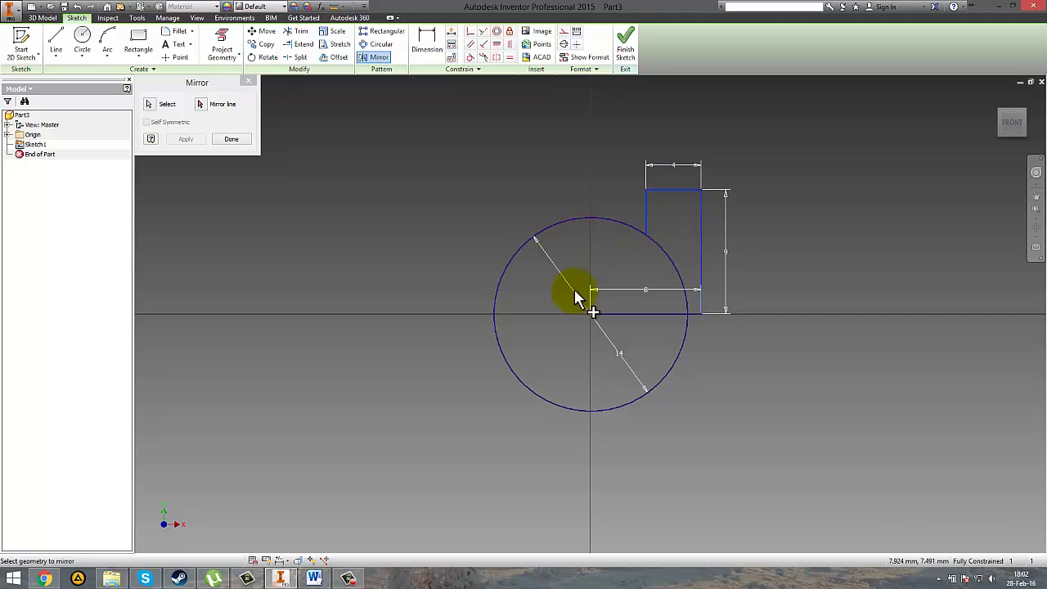
left_click(204, 105)
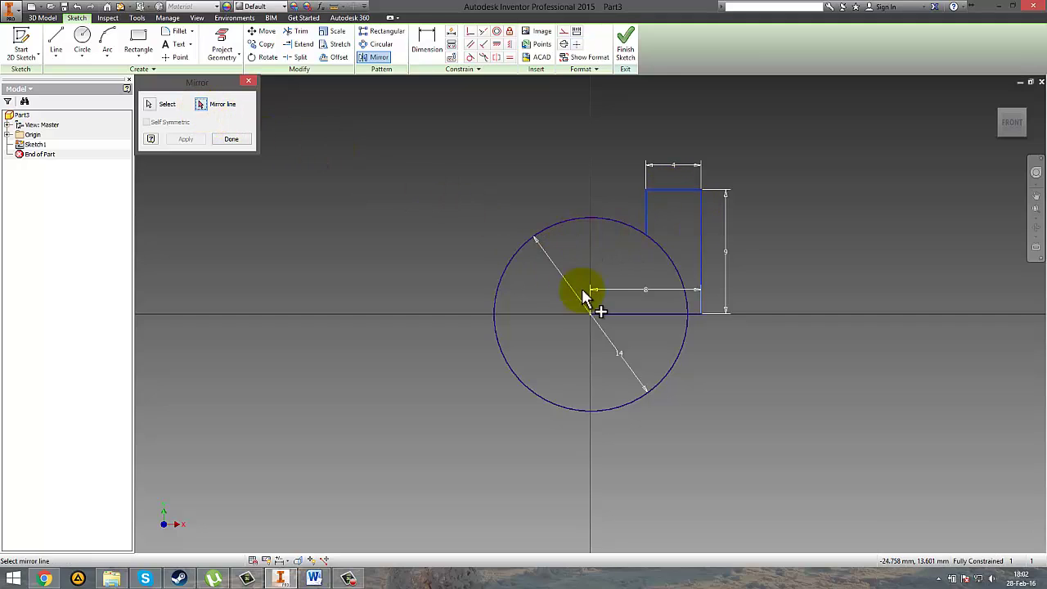
left_click(638, 314)
left_click(185, 139)
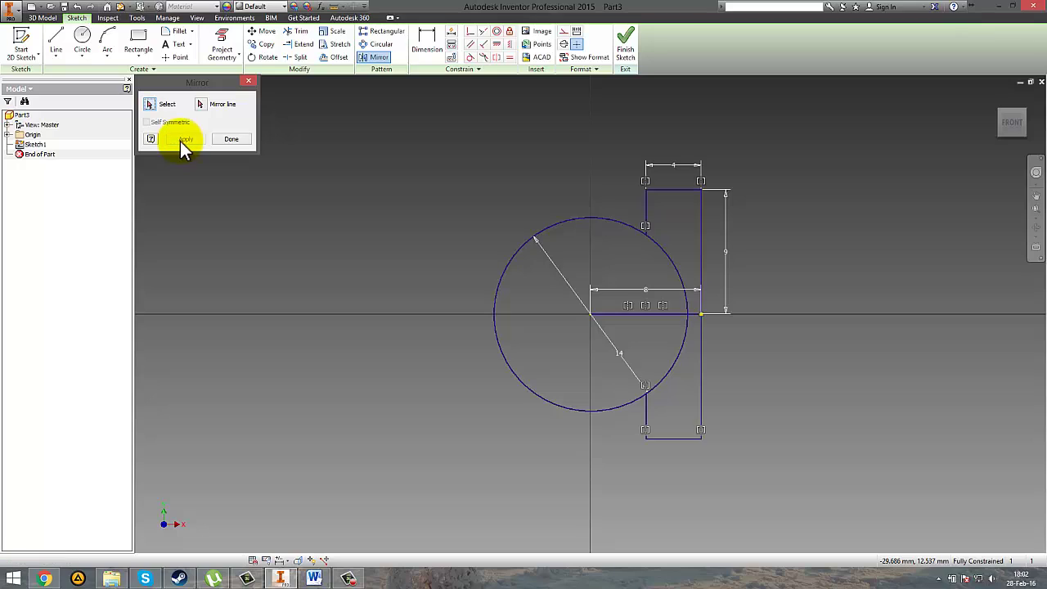
left_click(233, 140)
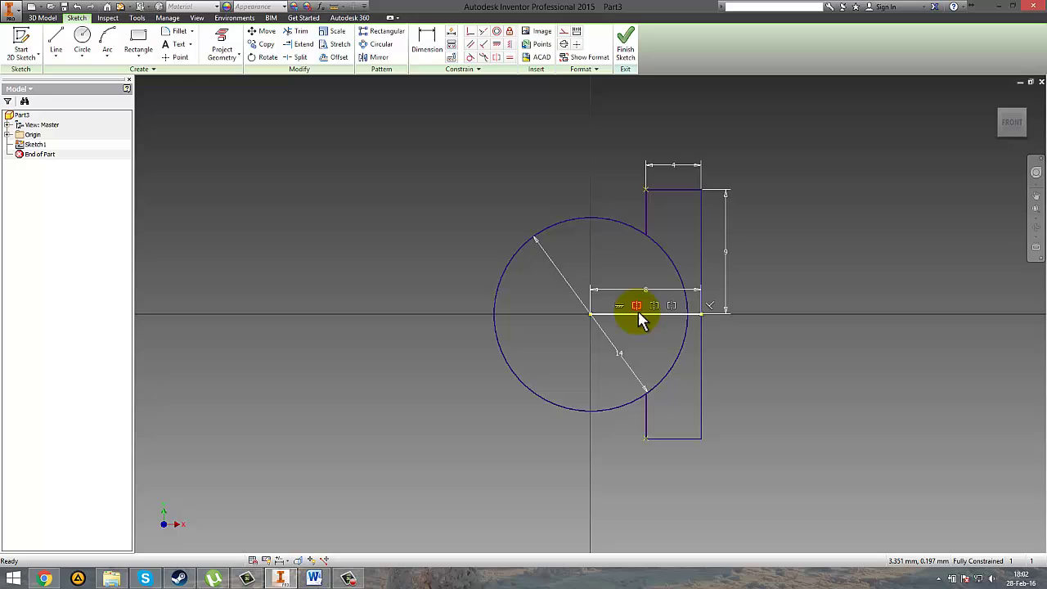
Delete the horizontal mirror line and trim the circle's arc outside the profile, leaving only the concave arc.
key("Delete")
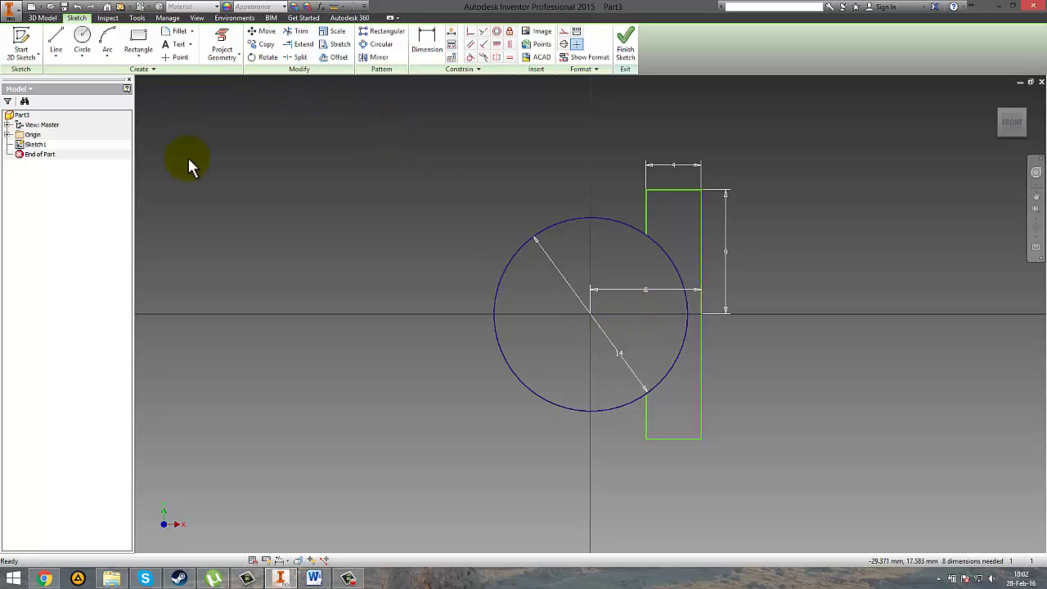
left_click(296, 33)
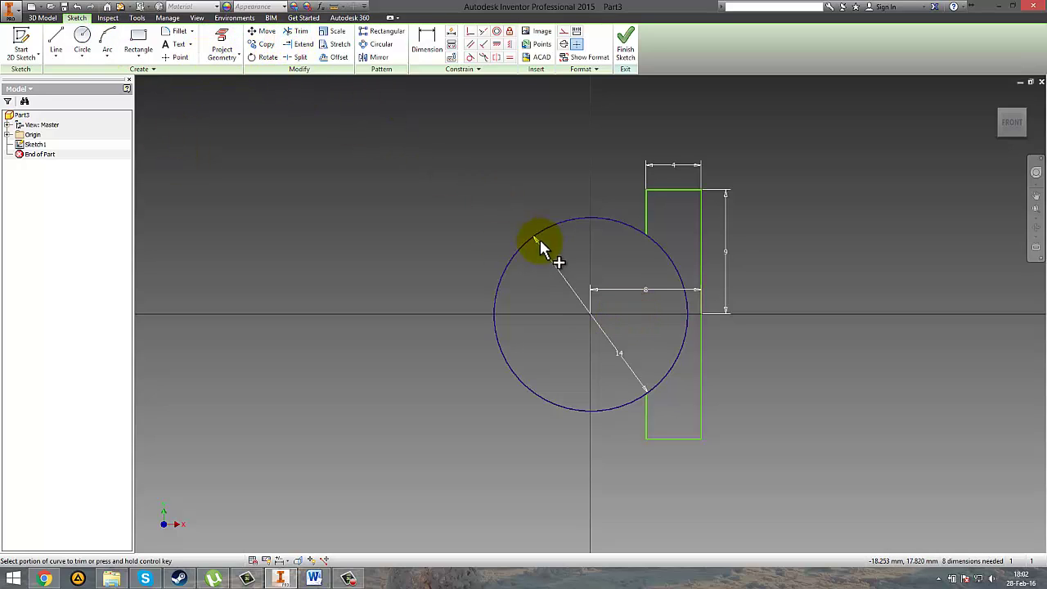
left_click(543, 233)
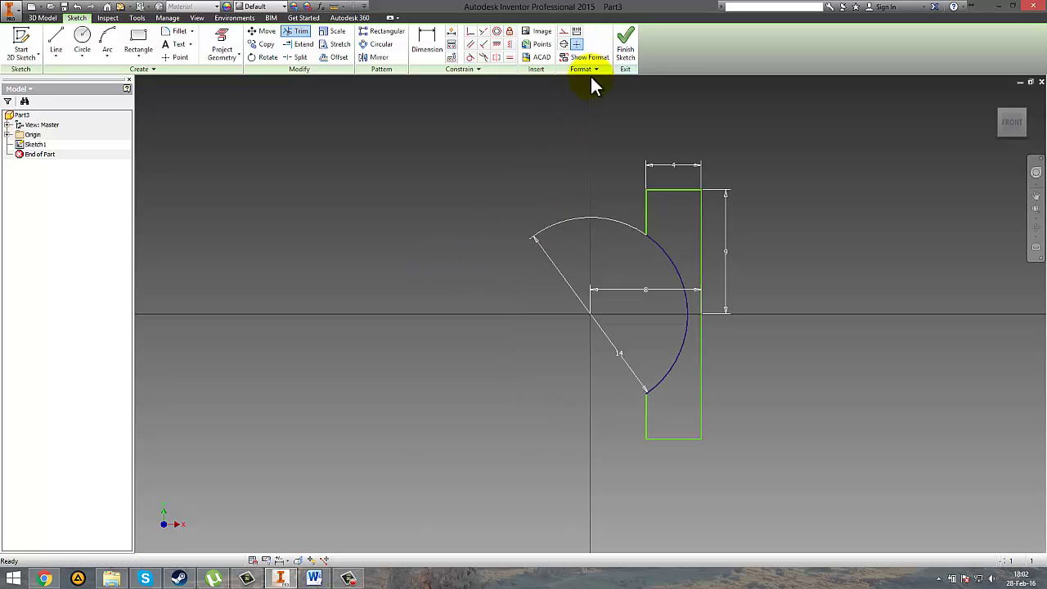
Finish the sketch and extrude the closed profile 30 mm.
left_click(626, 43)
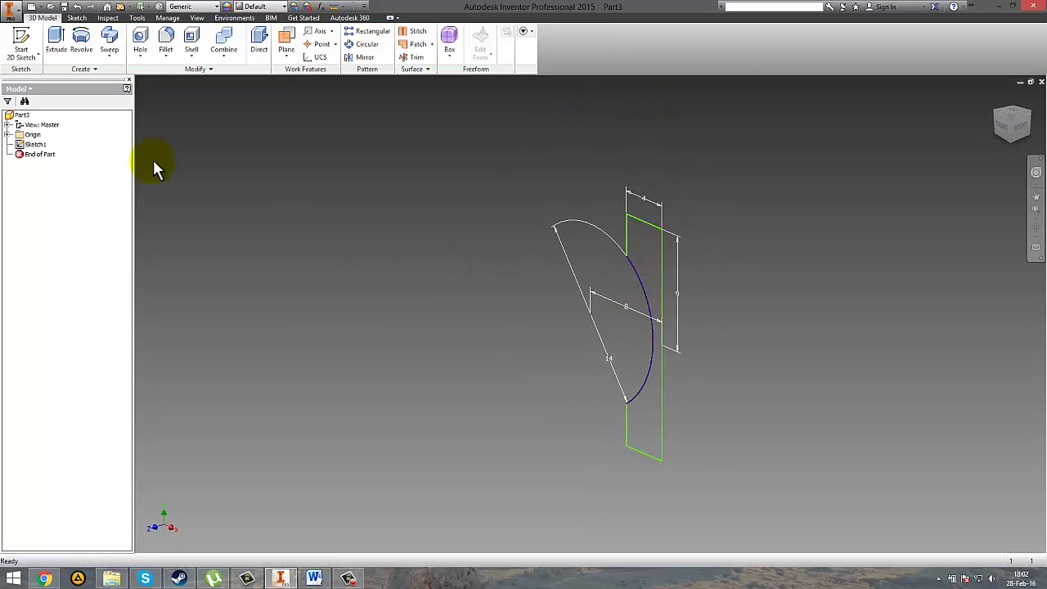
left_click(56, 41)
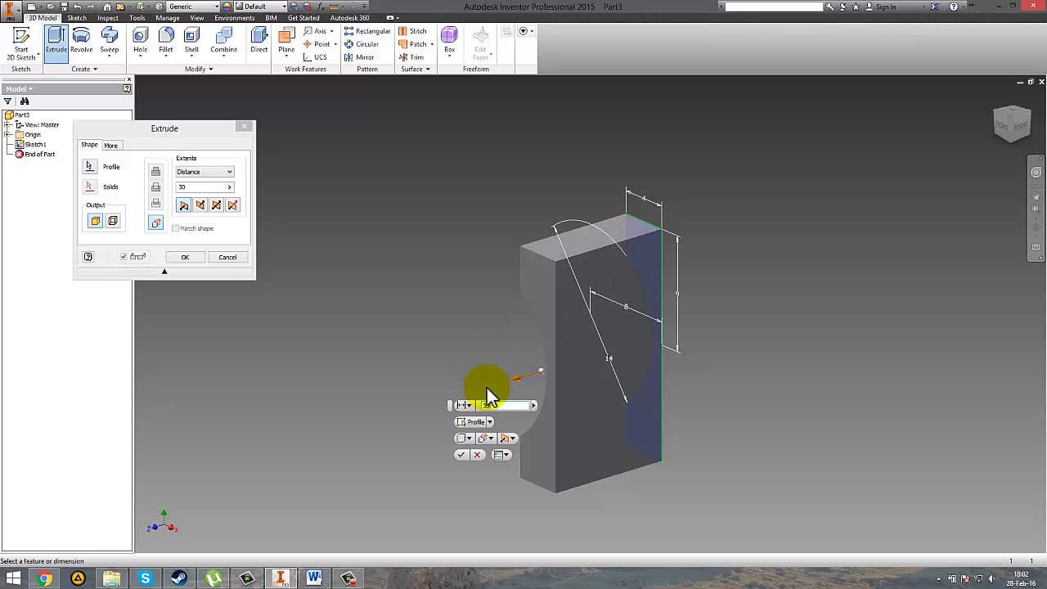
key("Return")
Fillet the four short corner edges of the extruded block with a 2 mm radius.
middle_click_drag(811, 401, 858, 291)
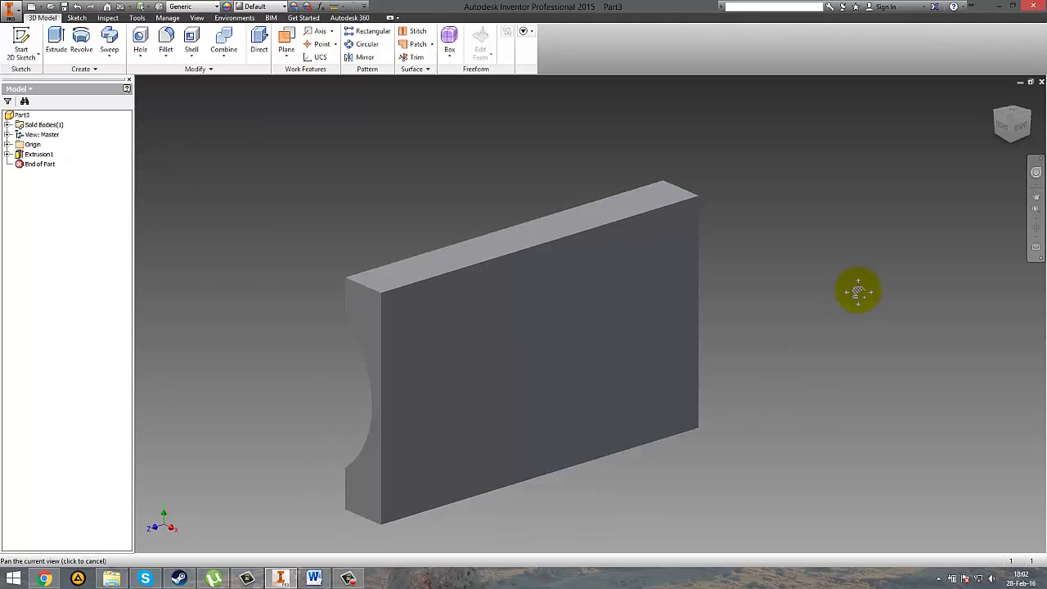
scroll(794, 283, "up", 3)
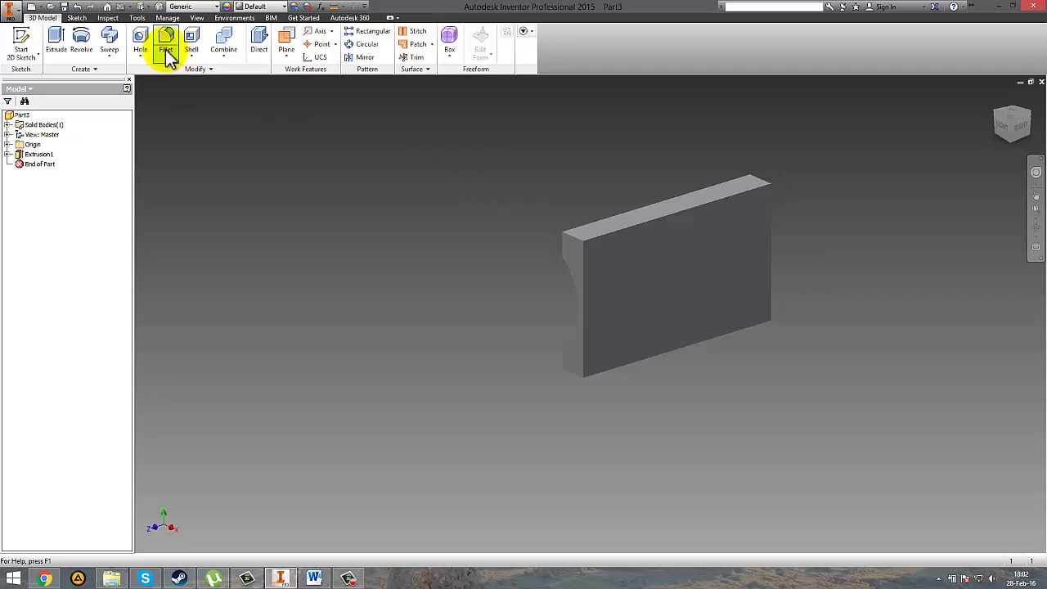
left_click(166, 43)
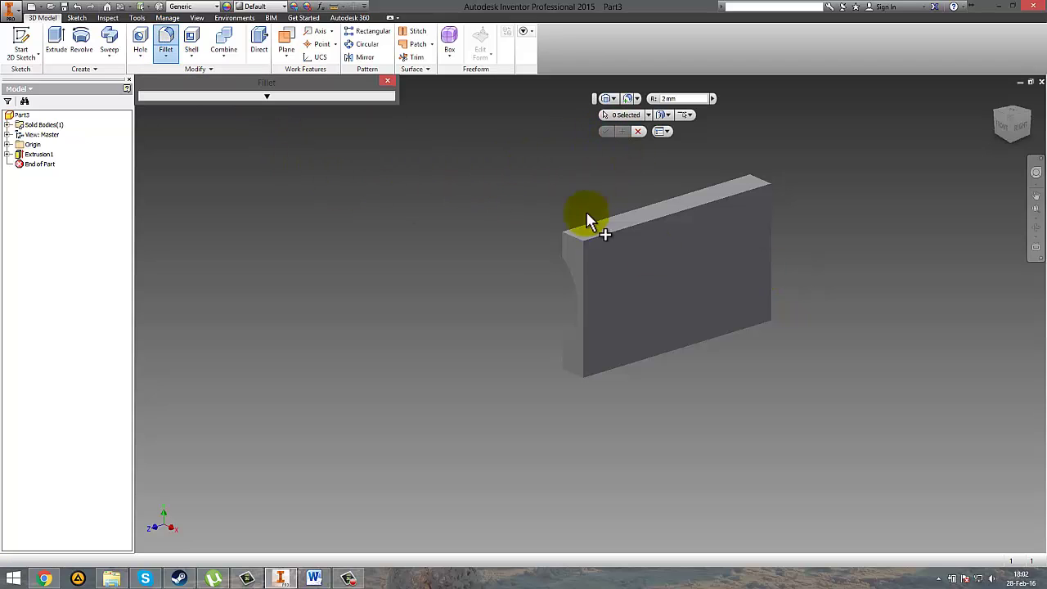
left_click(577, 238)
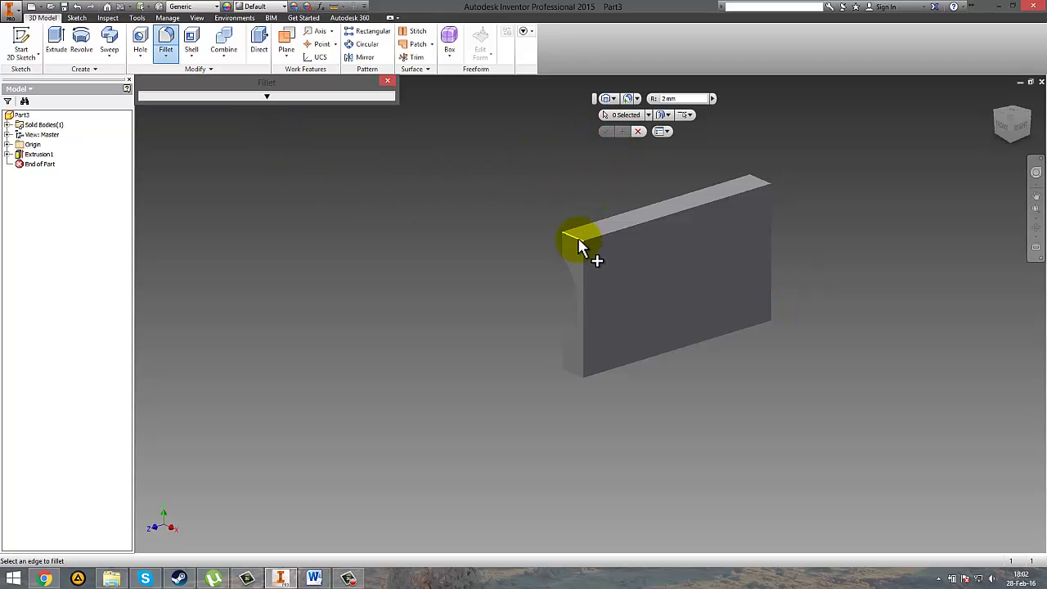
left_click(573, 369)
left_click(765, 177)
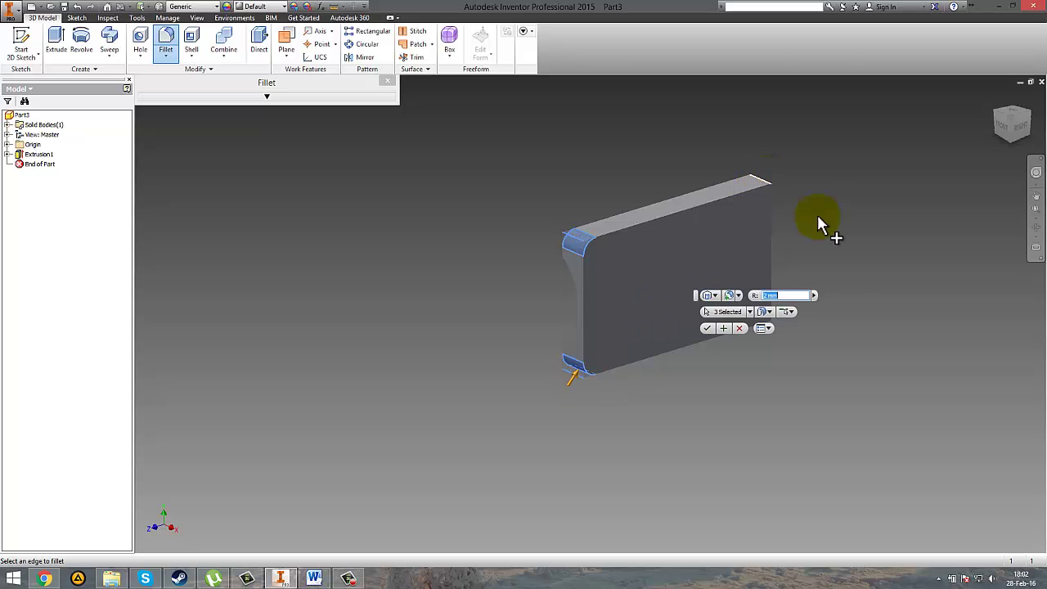
middle_click_drag(828, 251, 755, 252, "shift")
left_click(722, 276)
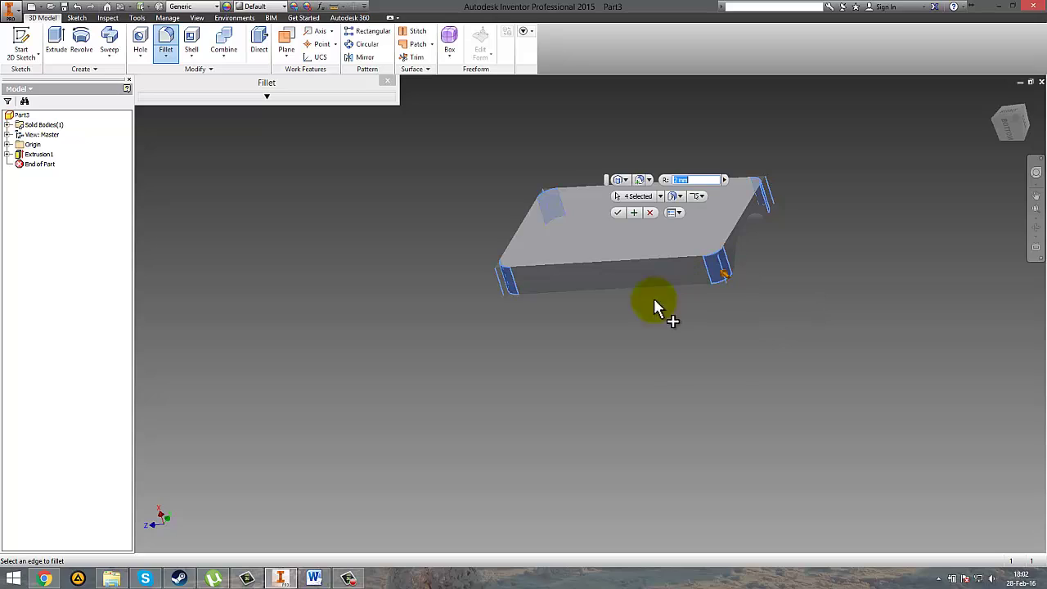
left_click(619, 212)
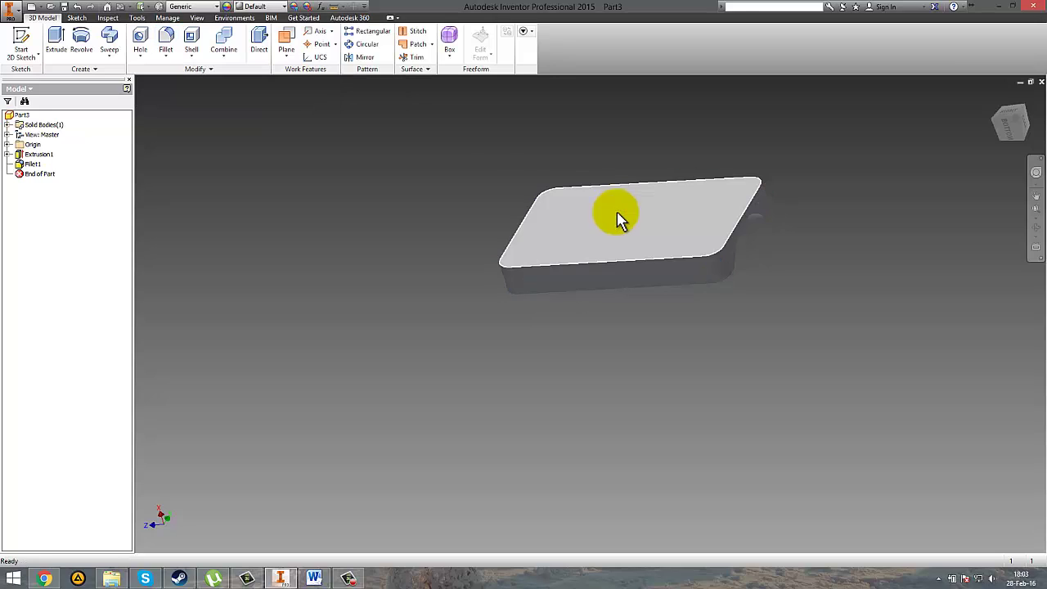
Start a sketch on the large flat face and draw a 7 mm horizontal line inward from the short edge's midpoint.
right_click(617, 234)
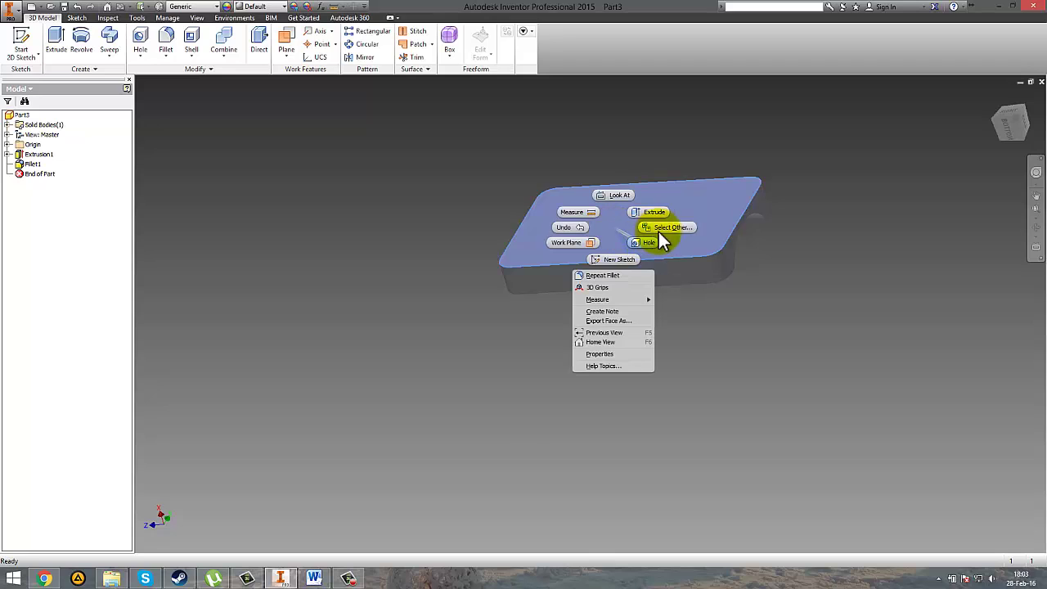
left_click(618, 261)
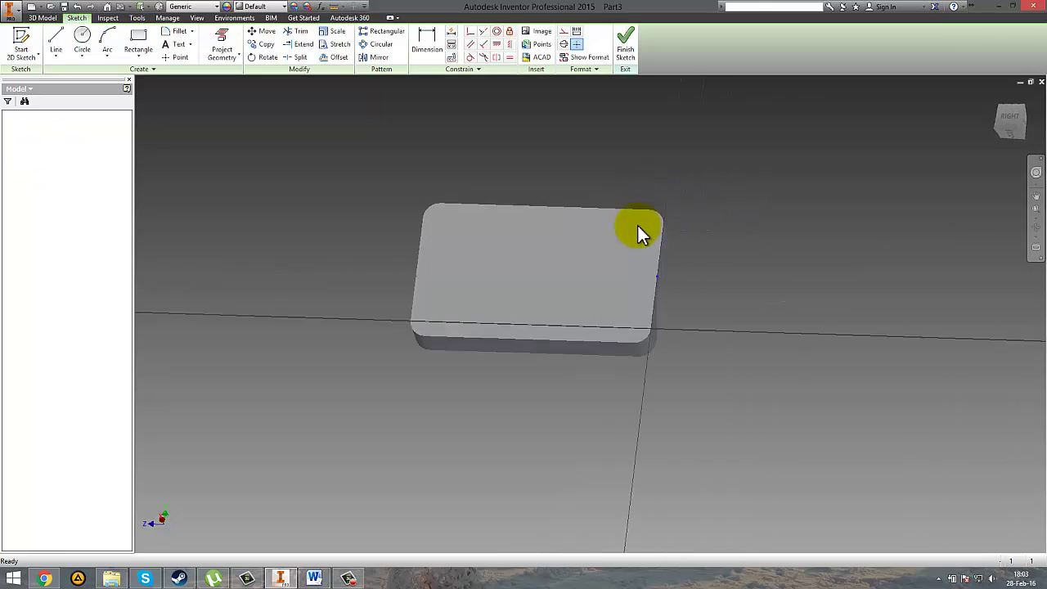
left_click(63, 41)
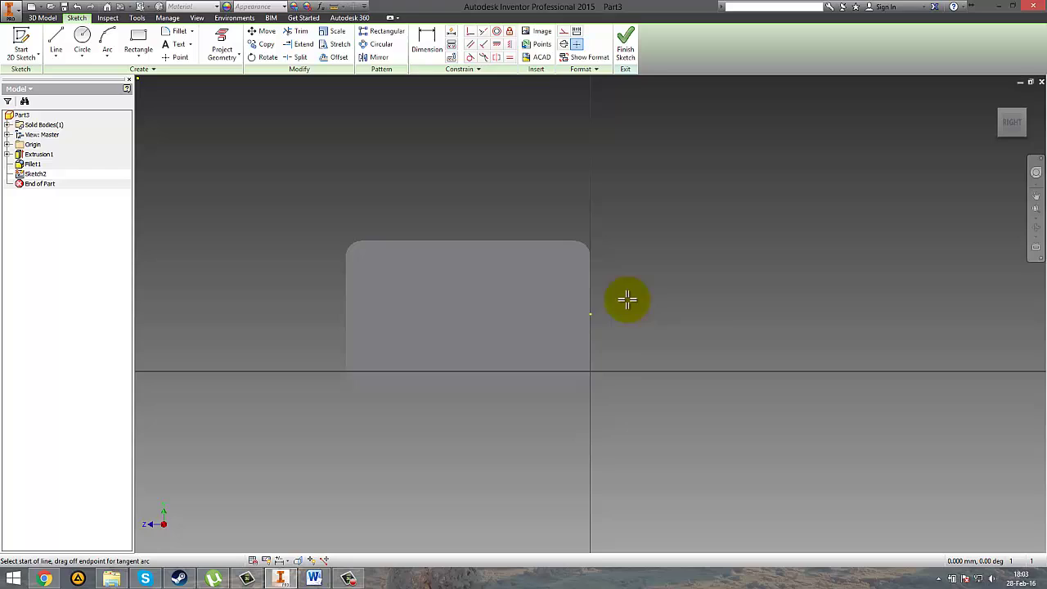
left_click(591, 313)
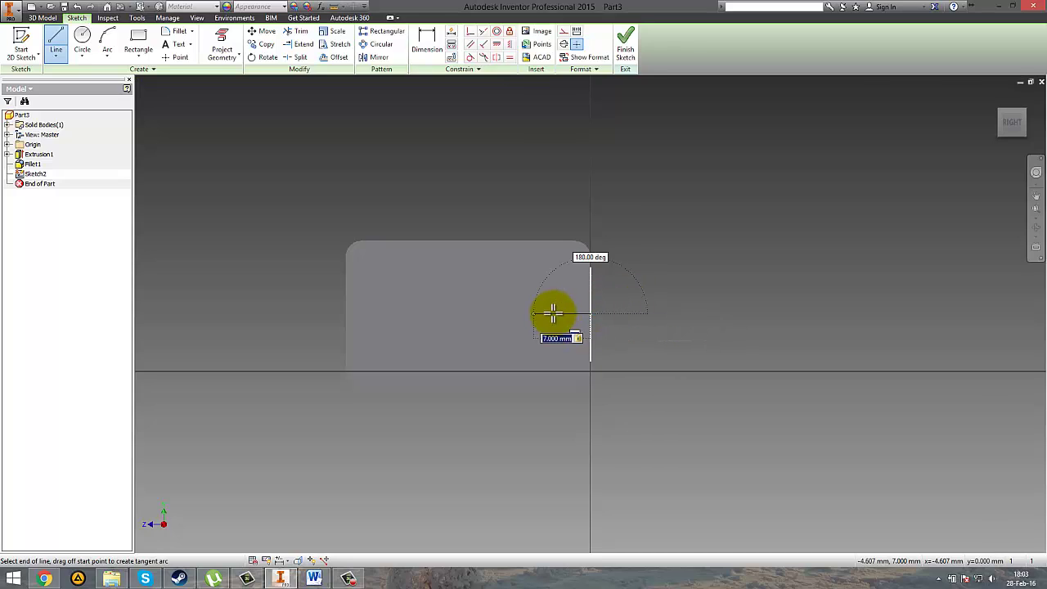
type("7")
key("Return")
Sketch a 10 mm diameter circle centred on the inner end of the 7 mm line.
left_click(83, 40)
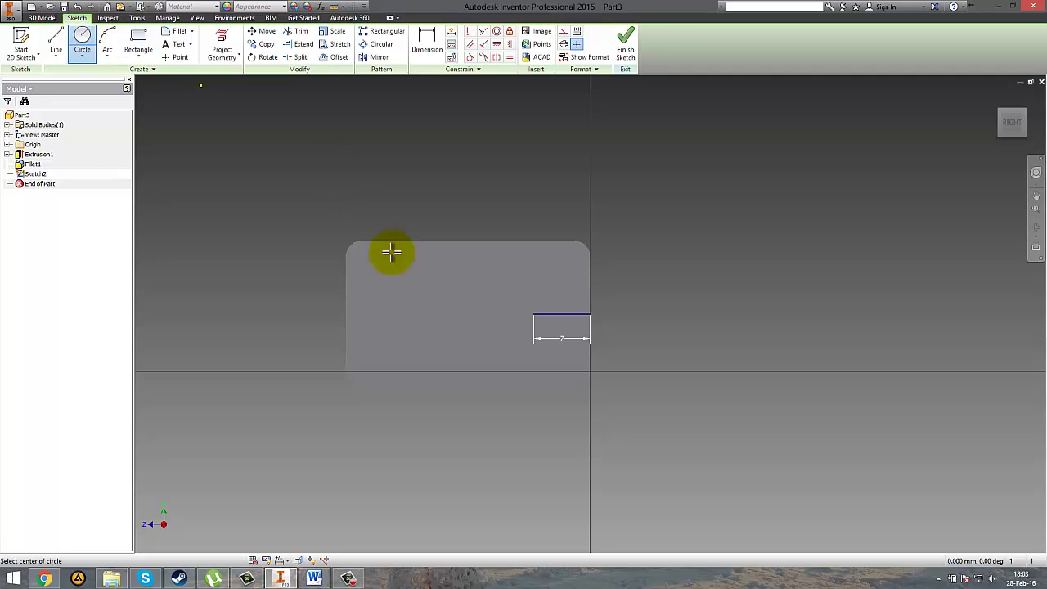
left_click(533, 315)
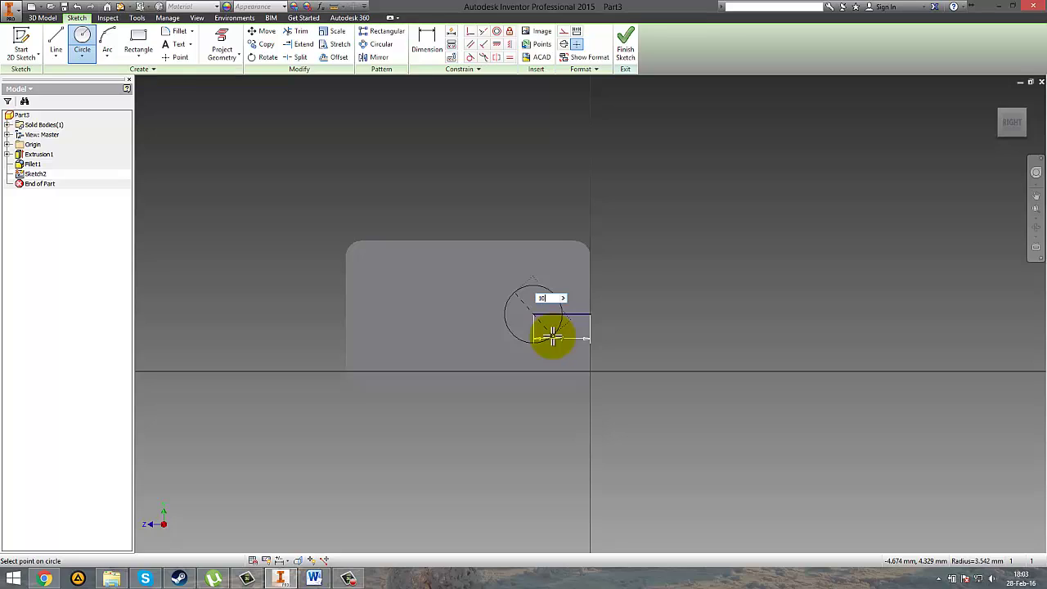
key("Return")
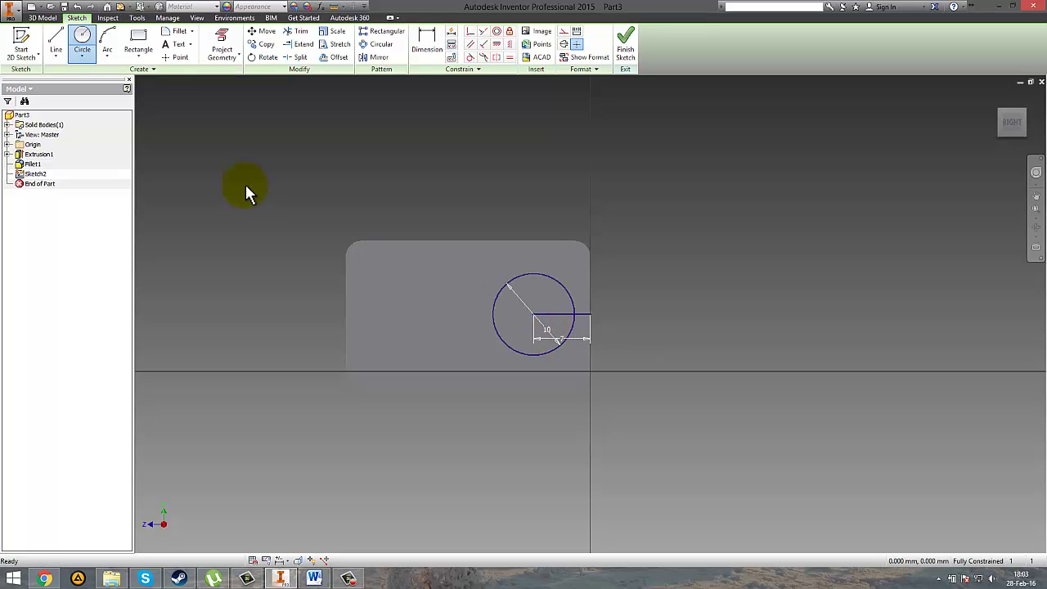
key("Escape")
Draw a 16 mm horizontal line from the circle's centre towards the opposite short edge.
left_click(55, 39)
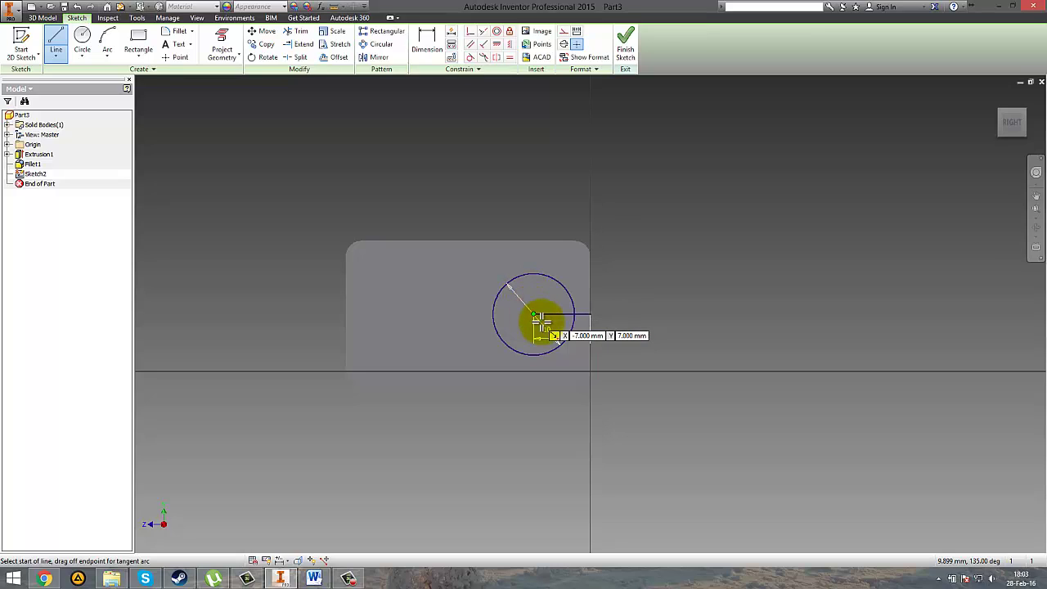
left_click(533, 312)
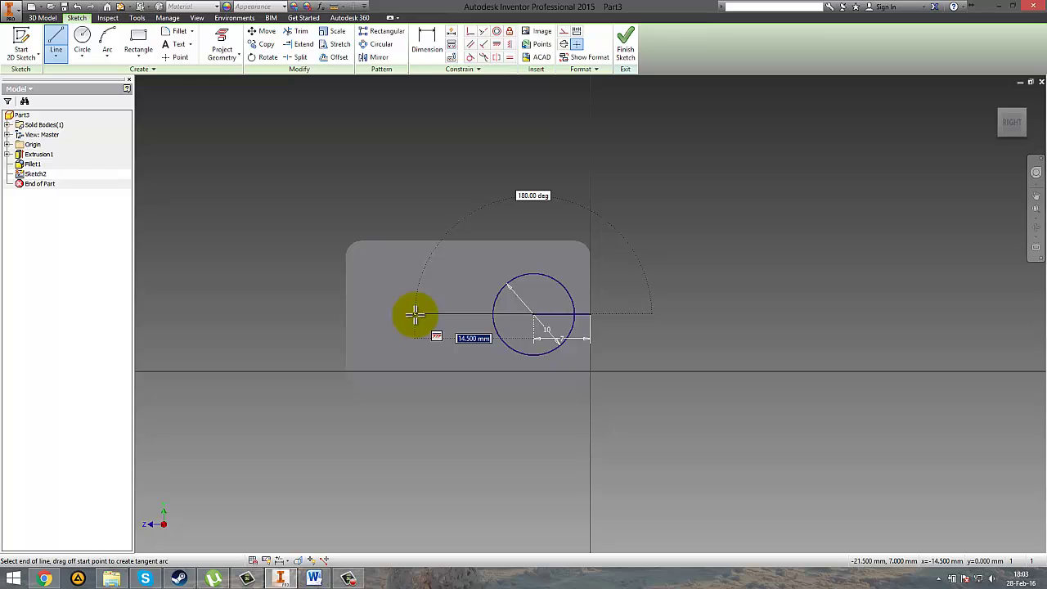
type("15")
key("Return")
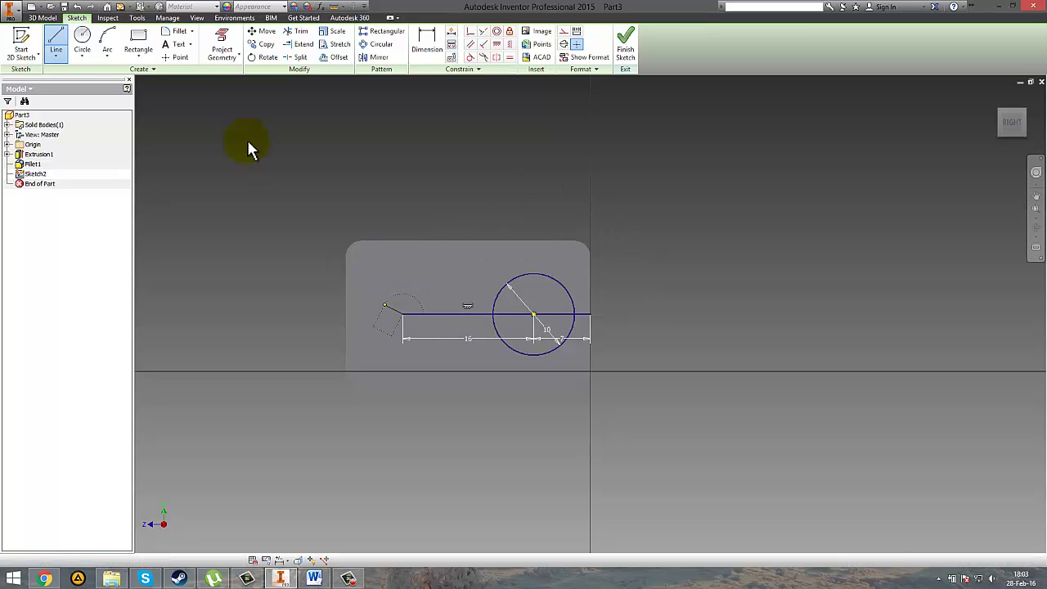
Sketch a second 10 mm diameter circle centred on the far end of the 16 mm line.
left_click(107, 39)
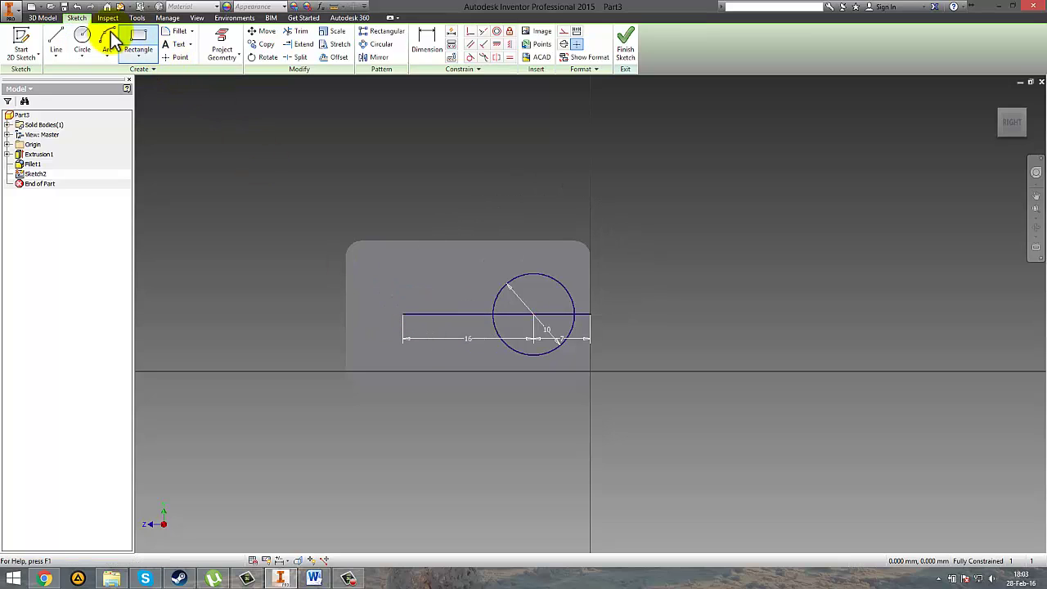
key("c")
left_click(412, 318)
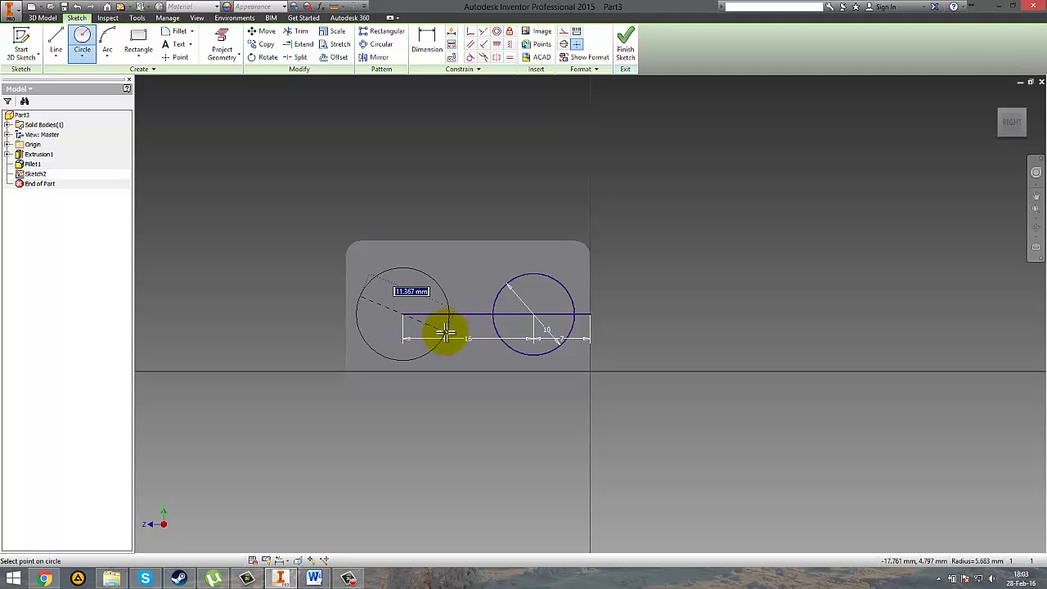
type("10")
key("Return")
key("Escape")
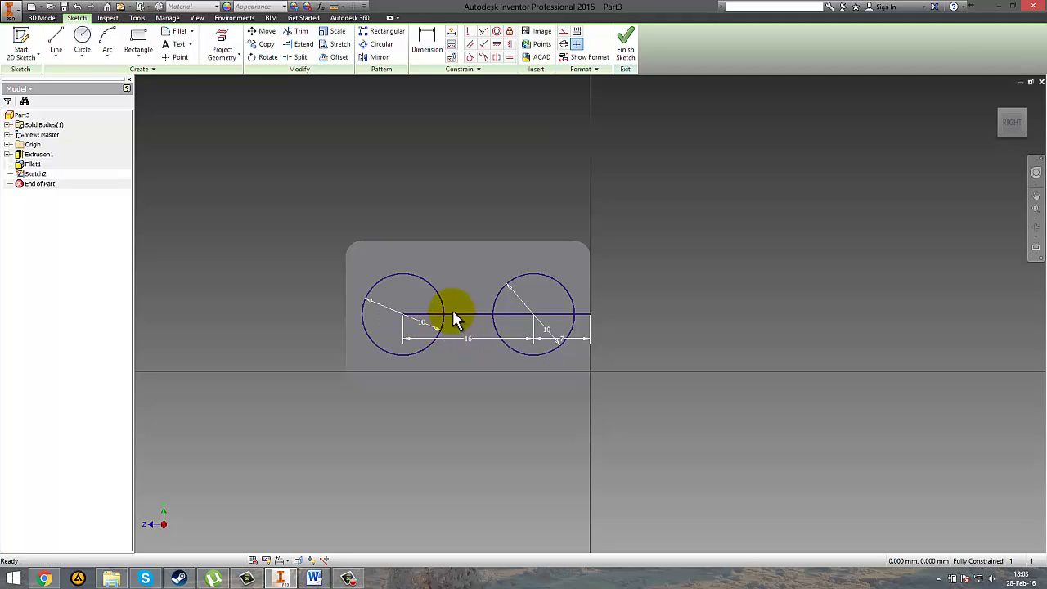
Delete the 16 mm and 7 mm guide lines and finish the sketch.
key("Delete")
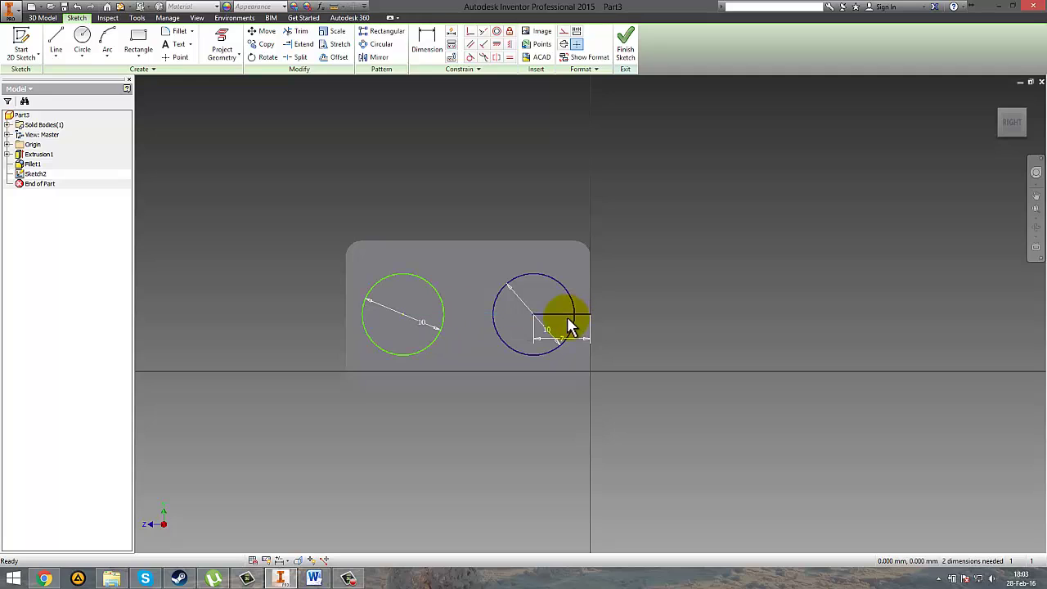
left_click(568, 324)
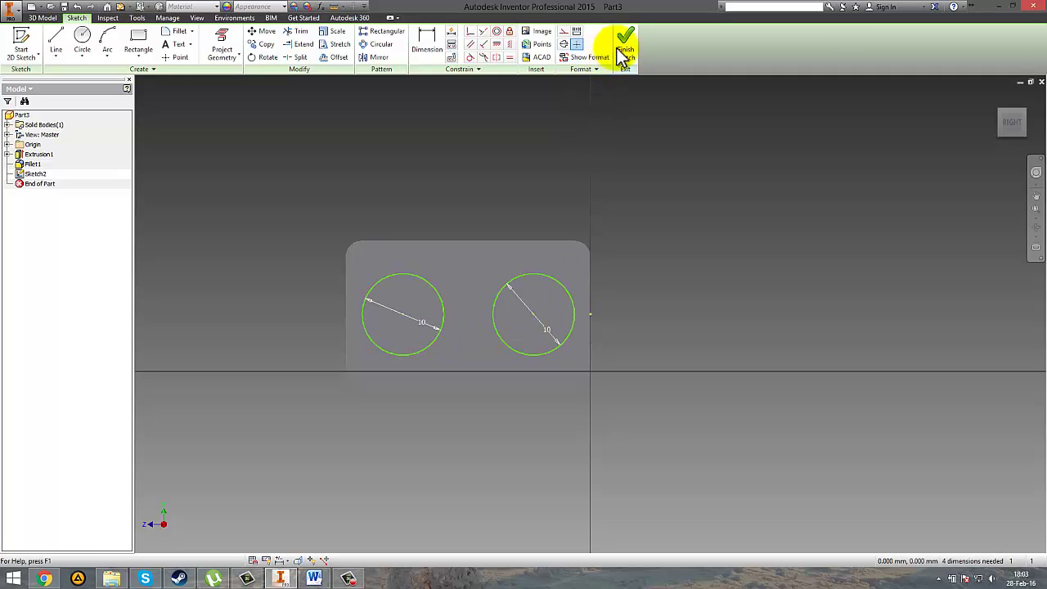
left_click(625, 49)
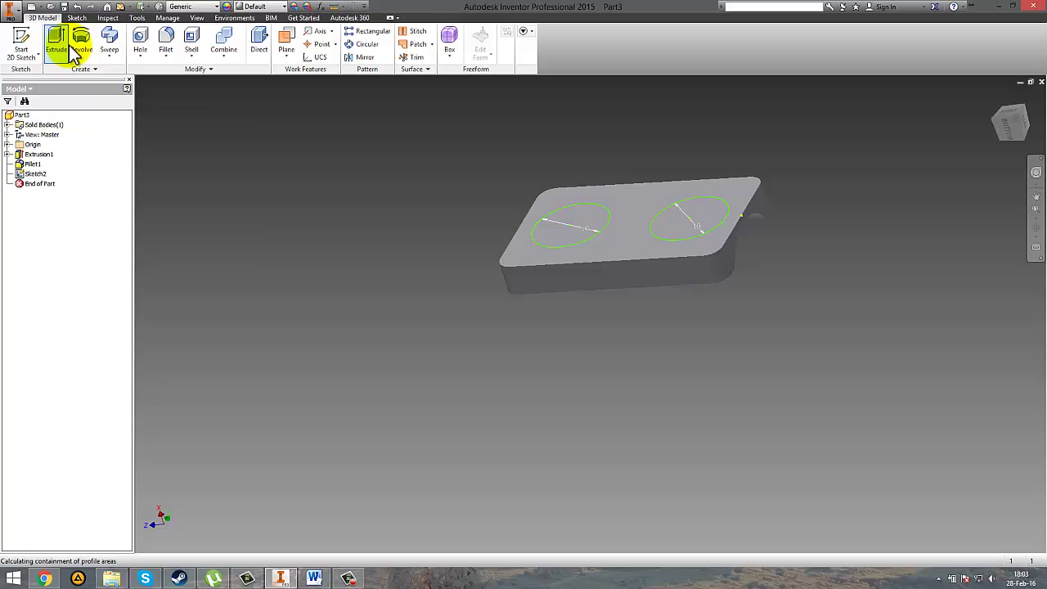
Extrude both 10 mm circles 7 mm outward from the flat face.
left_click(56, 41)
left_click(598, 234)
left_click(697, 234)
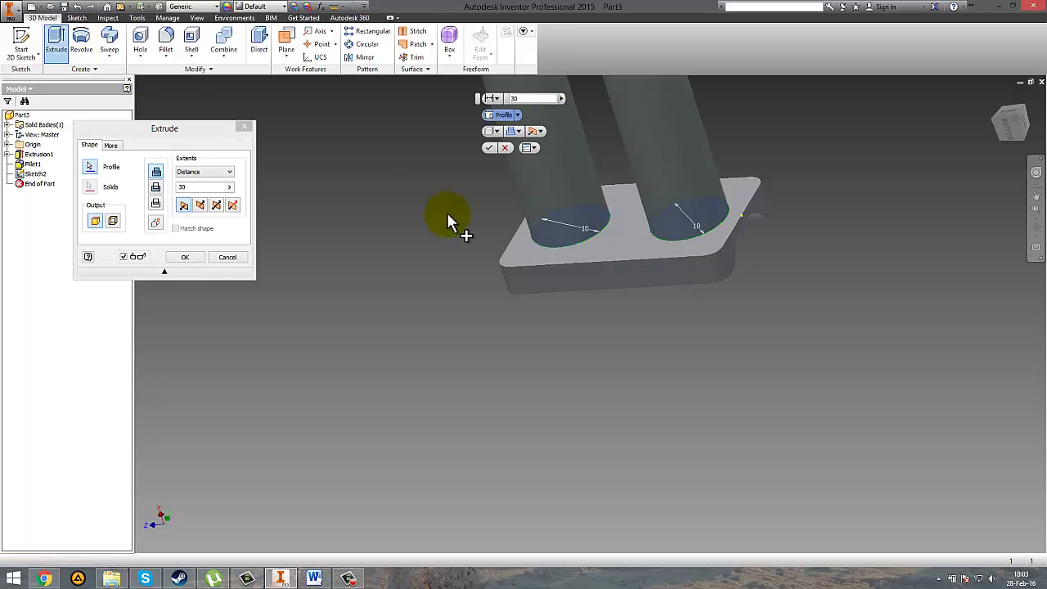
left_click(181, 187)
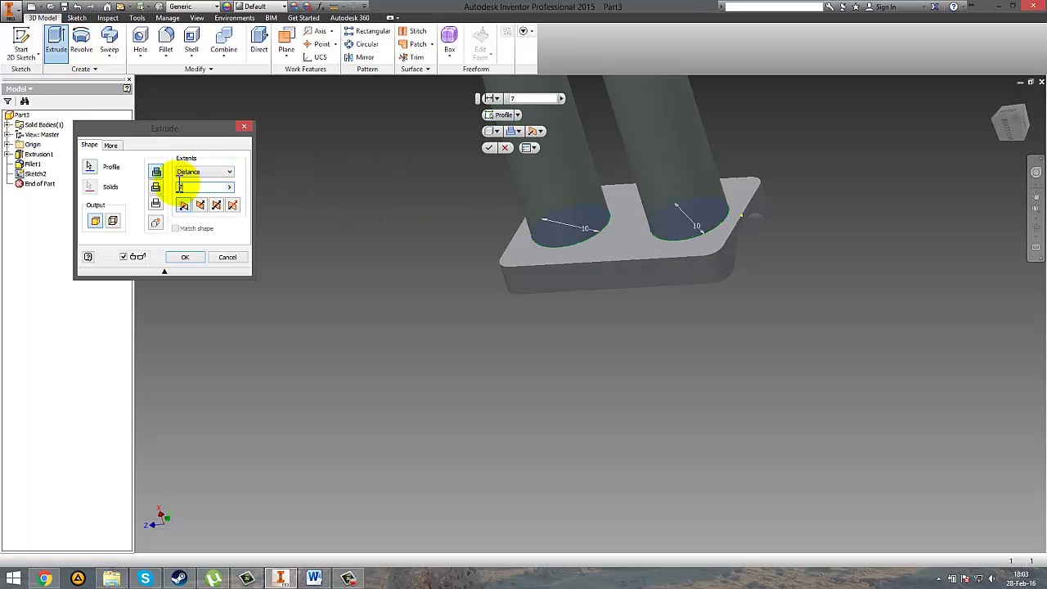
type("7")
key("Return")
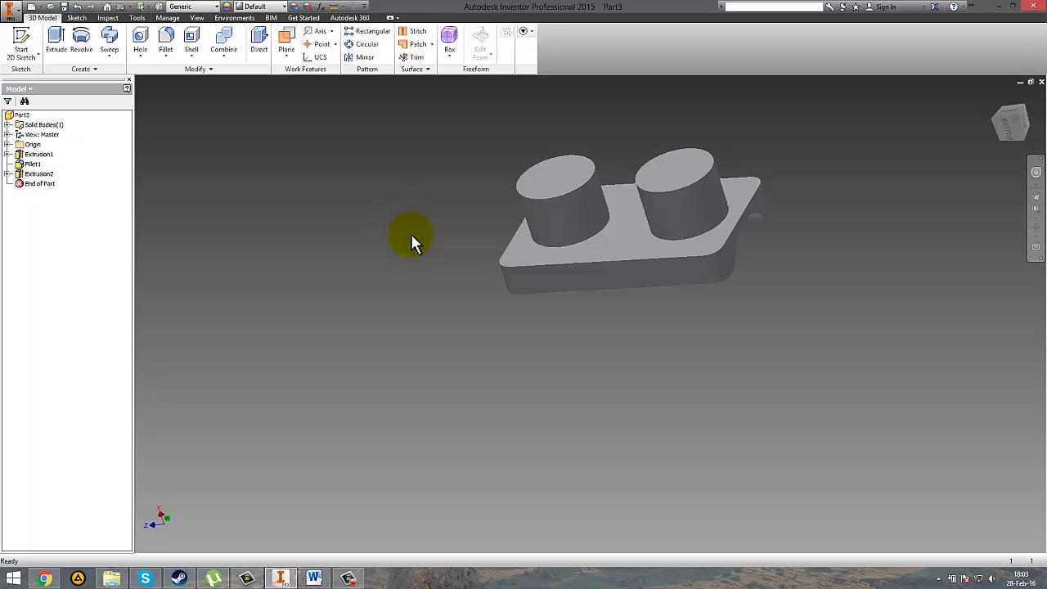
Start a sketch on a cylinder's end face and draw a concentric 7 mm diameter circle on each of the two cylinders.
middle_click_drag(411, 233, 432, 279, "shift")
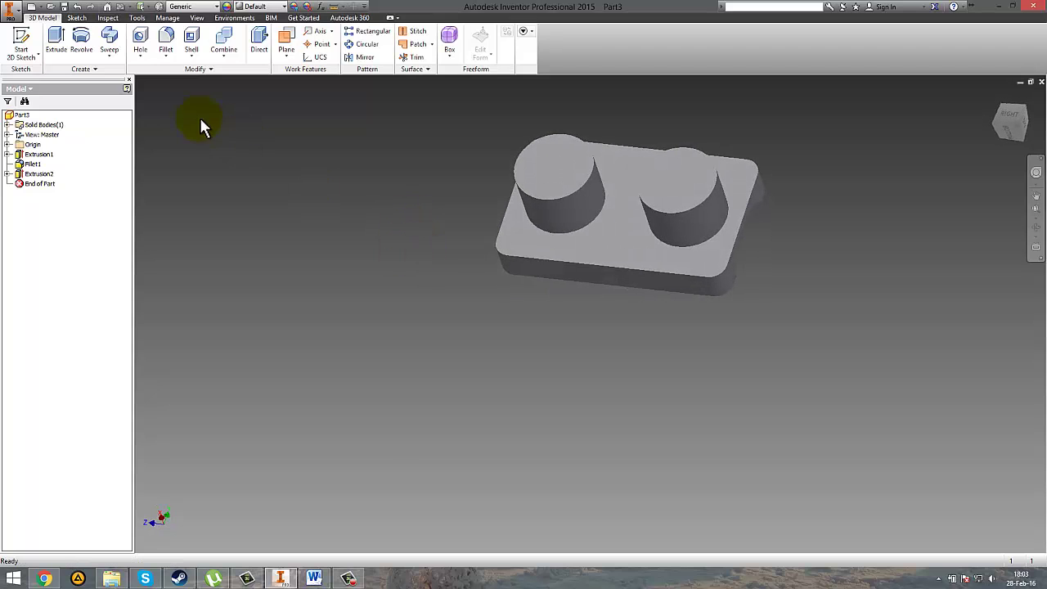
right_click(538, 165)
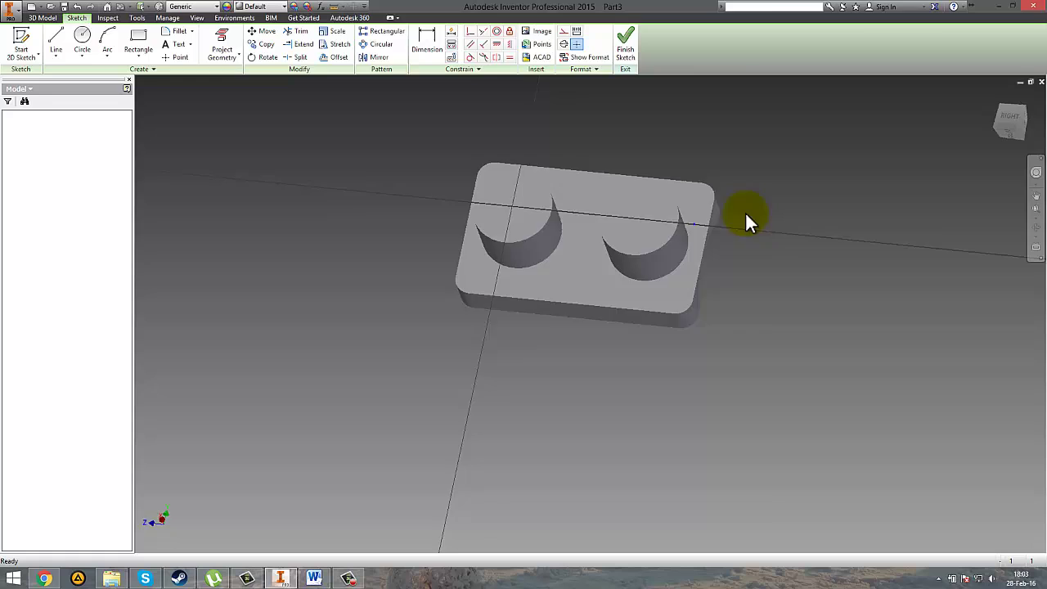
left_click(83, 41)
left_click(402, 314)
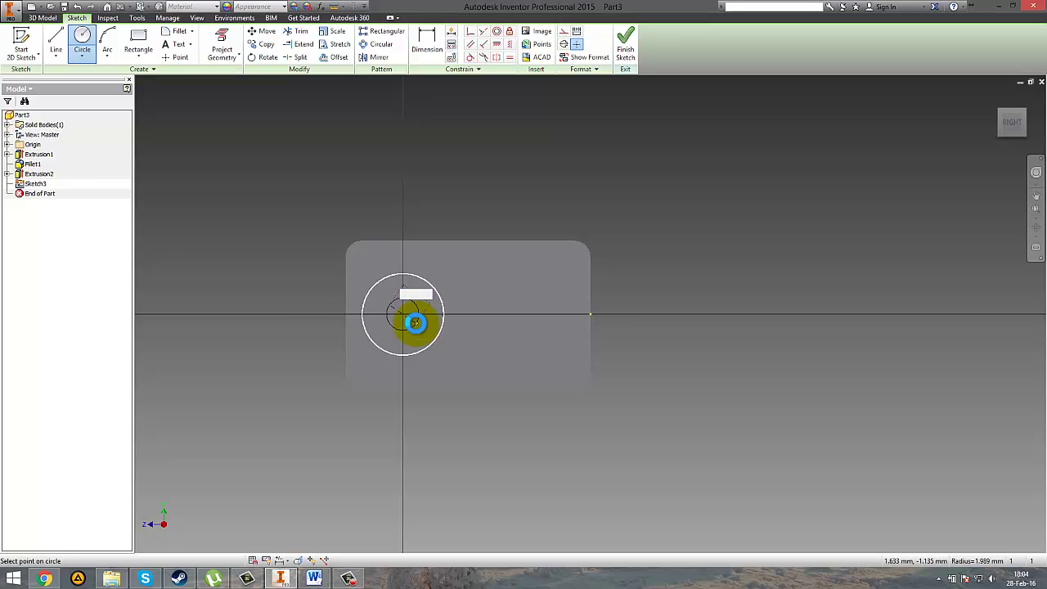
left_click(416, 323)
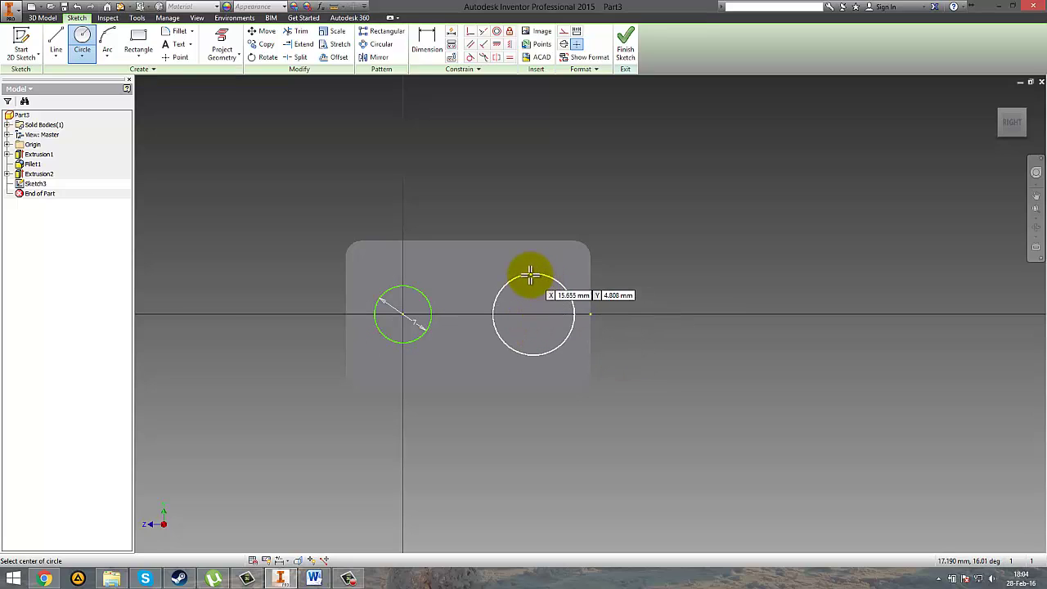
left_click(533, 314)
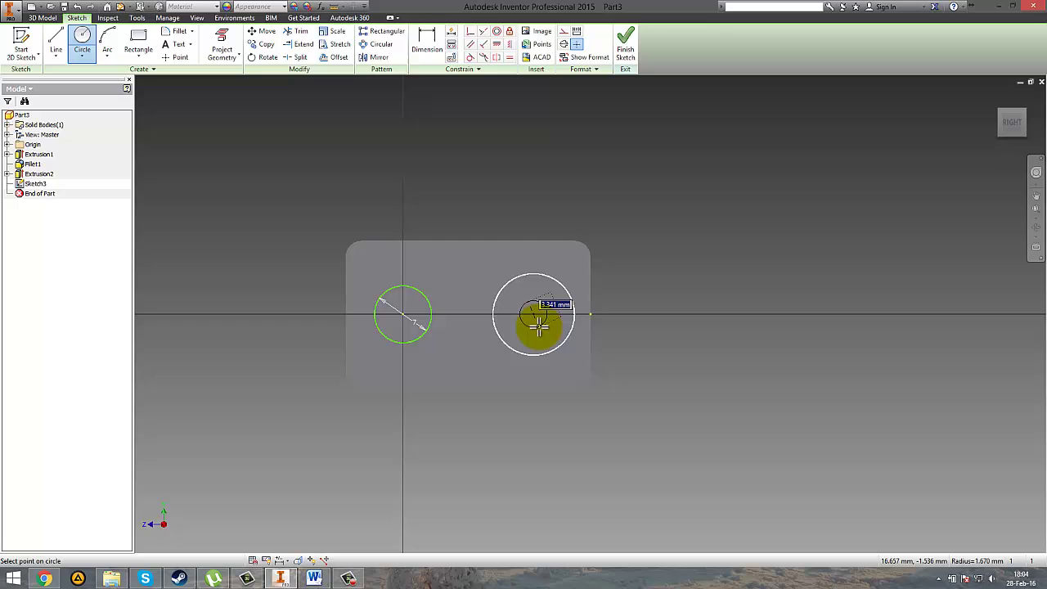
left_click(538, 325)
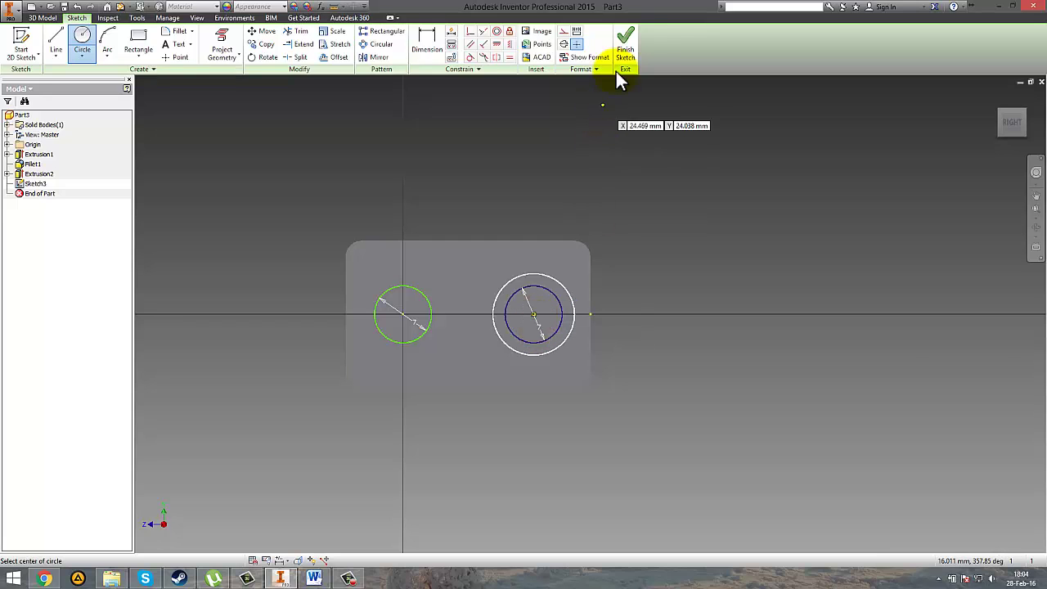
Finish the sketch and extrude-cut both 7 mm circles 6 mm deep into the cylinders, checking the depth in the Word drawing.
left_click(627, 42)
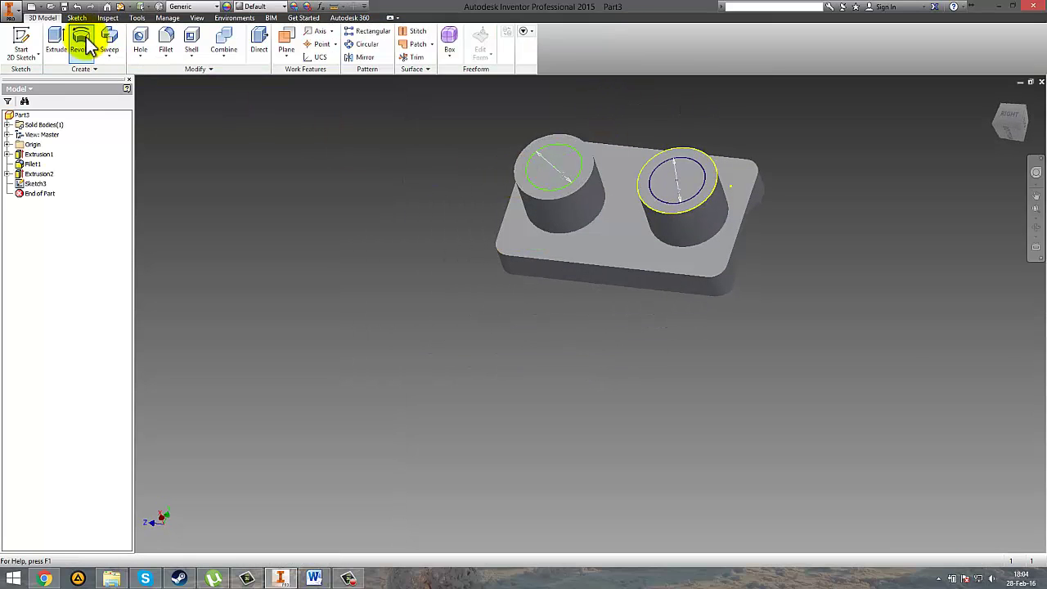
left_click(56, 40)
left_click(570, 175)
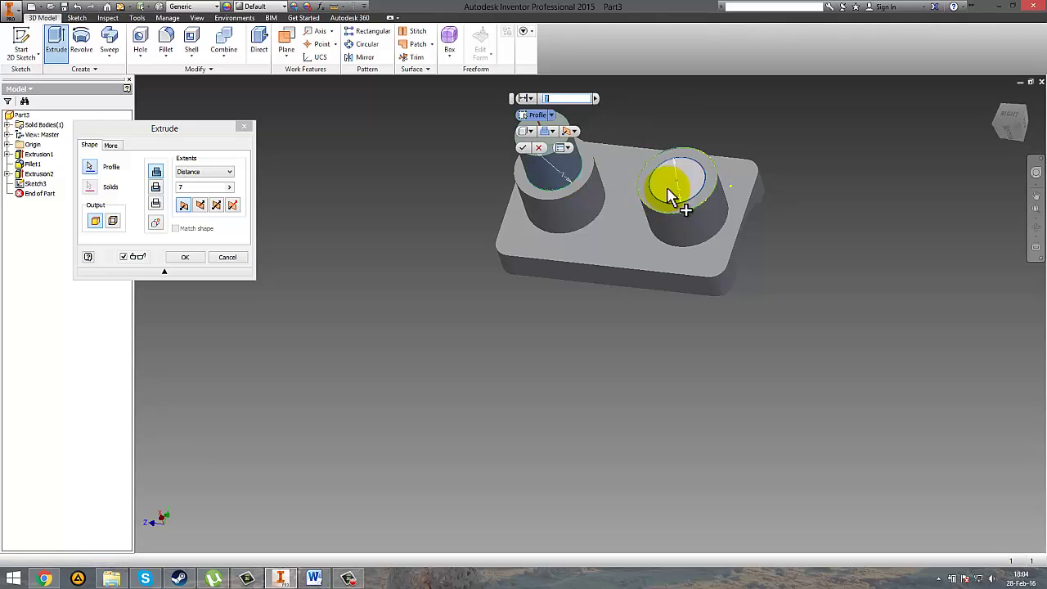
left_click(671, 187)
left_click(201, 207)
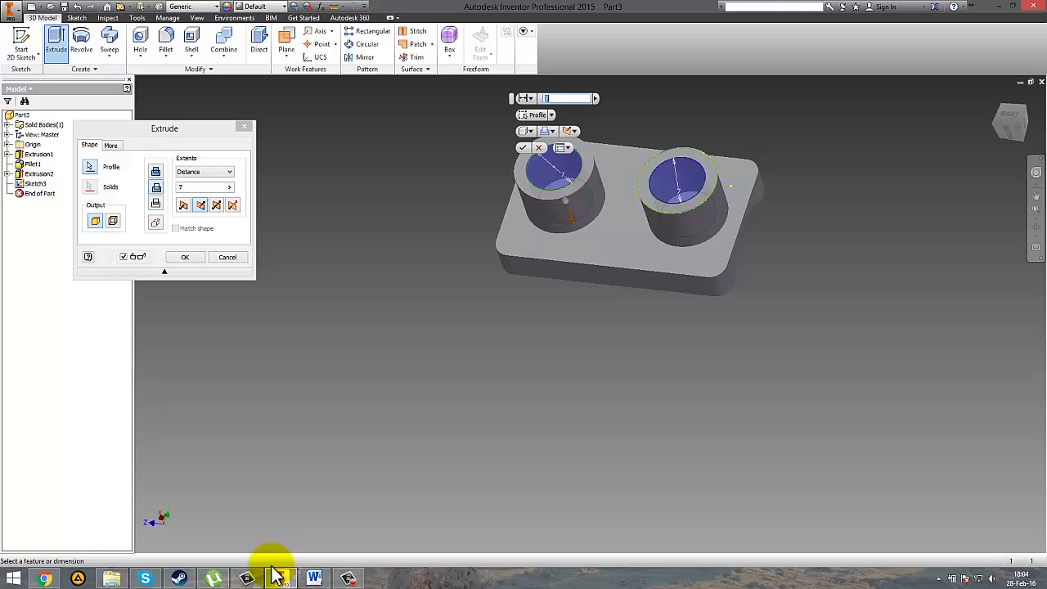
left_click(312, 578)
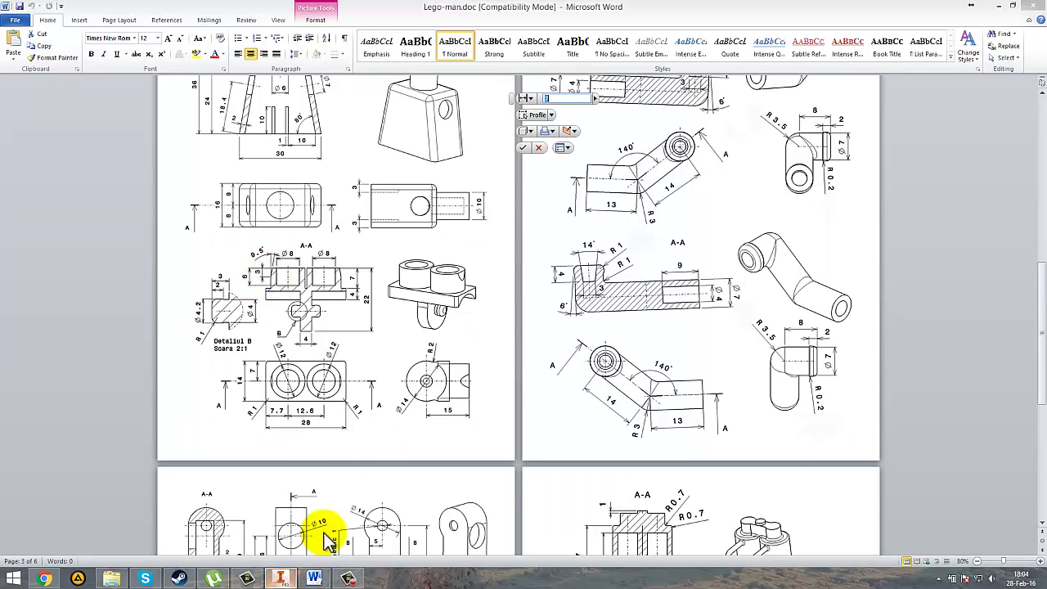
left_click(280, 578)
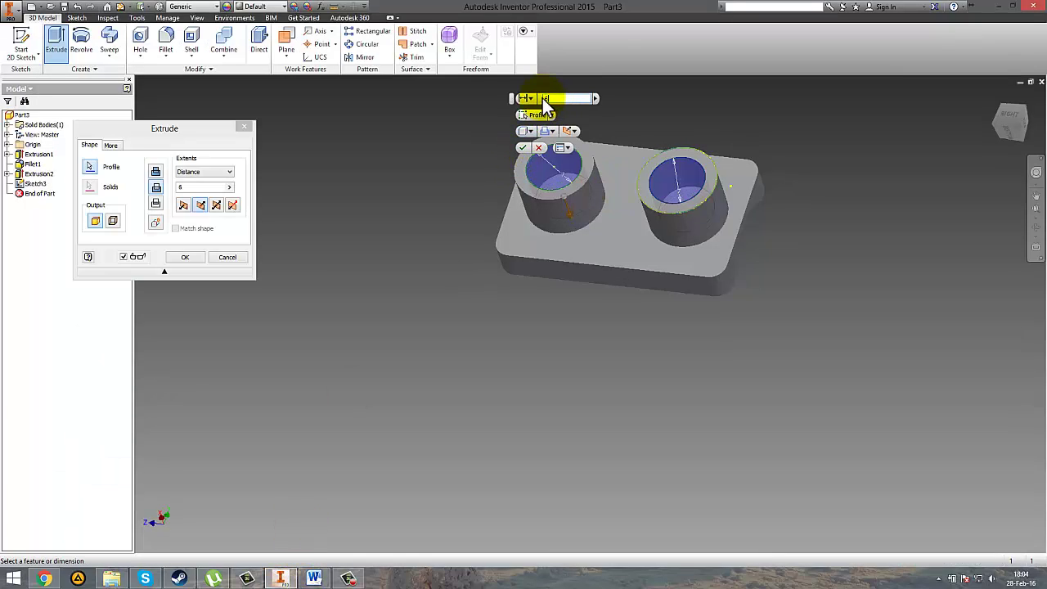
key("Return")
Create a work plane offset -15 mm from the plate's narrow end face, so it lies inside the part.
middle_click_drag(440, 217, 370, 393, "shift")
left_click(314, 578)
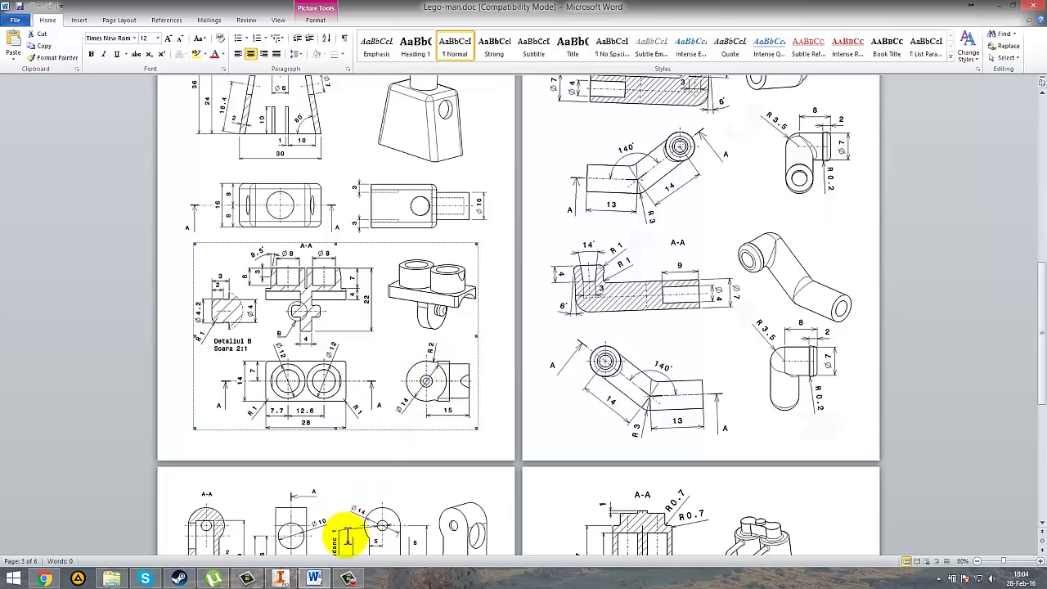
left_click(279, 579)
middle_click_drag(581, 362, 698, 281, "shift")
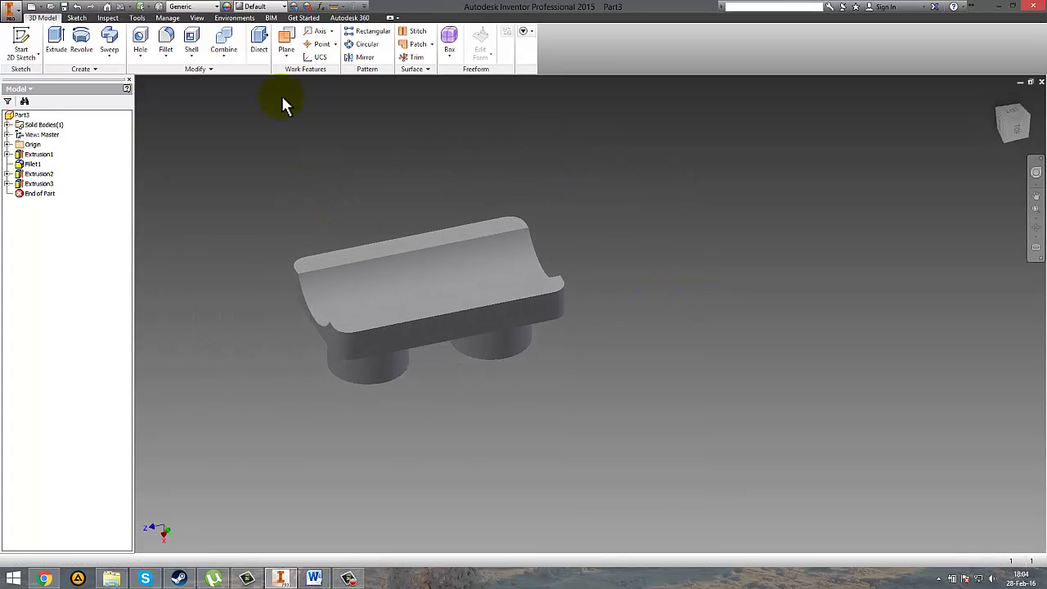
left_click(288, 59)
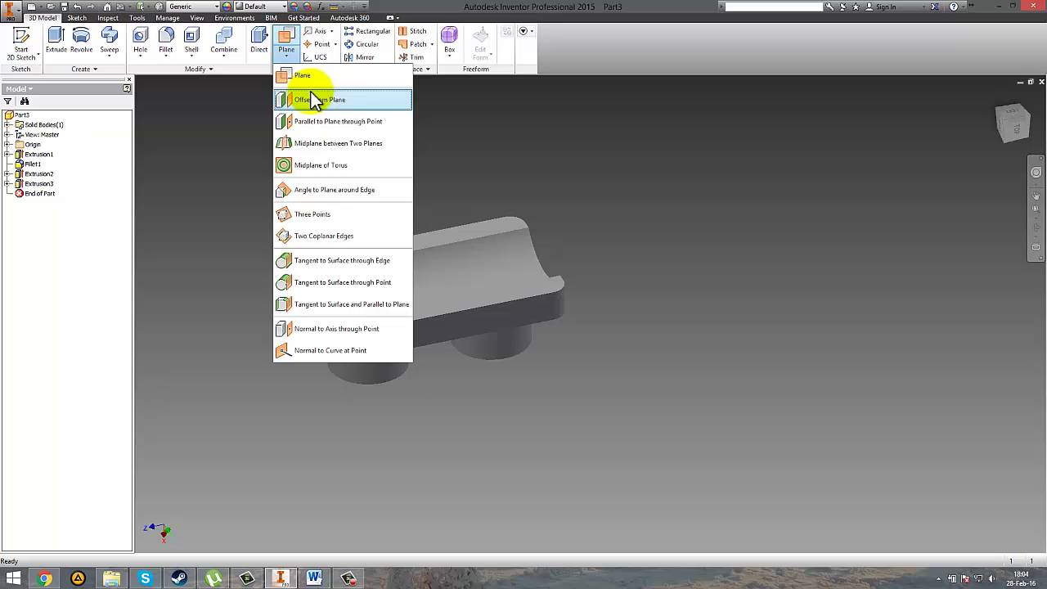
left_click(289, 99)
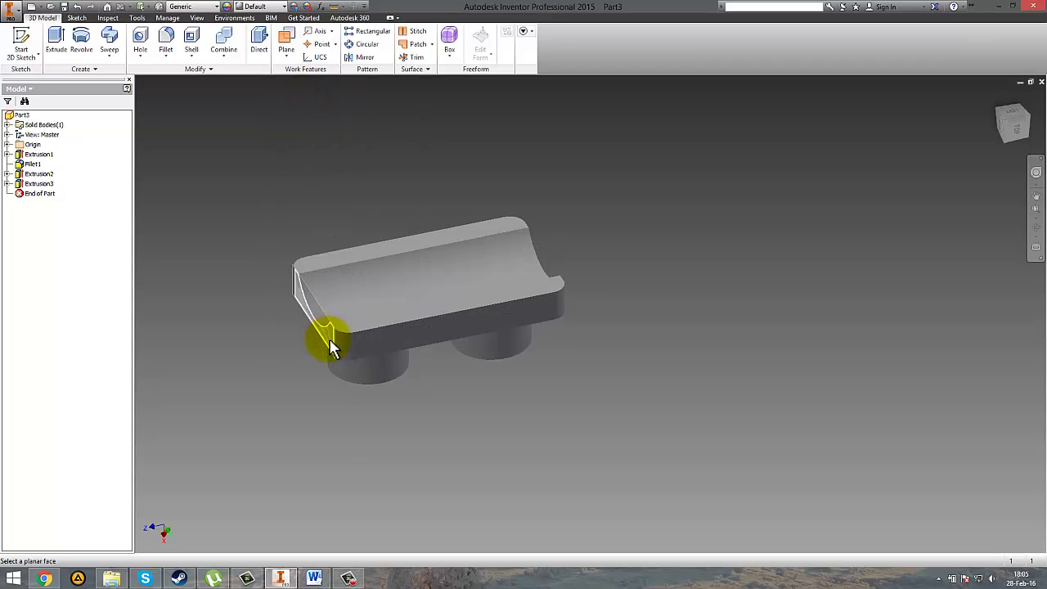
left_click(332, 346)
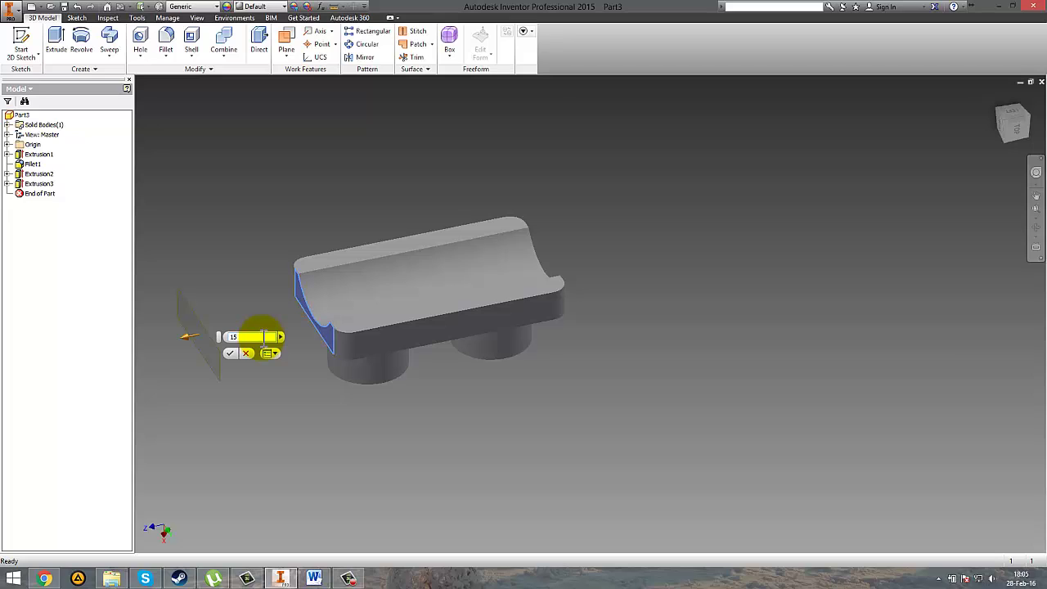
left_click(238, 336)
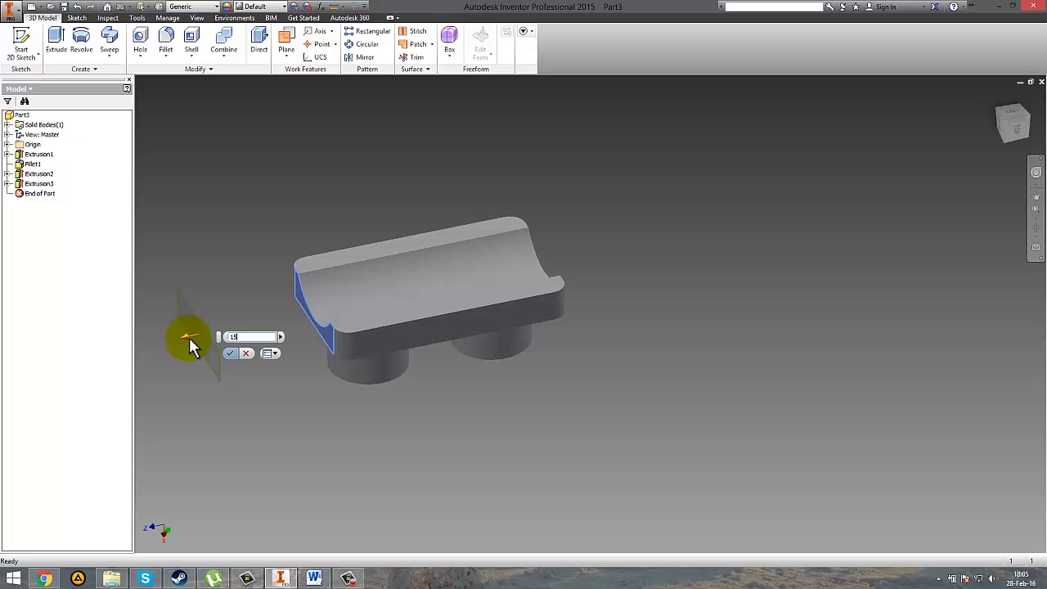
left_click(275, 354)
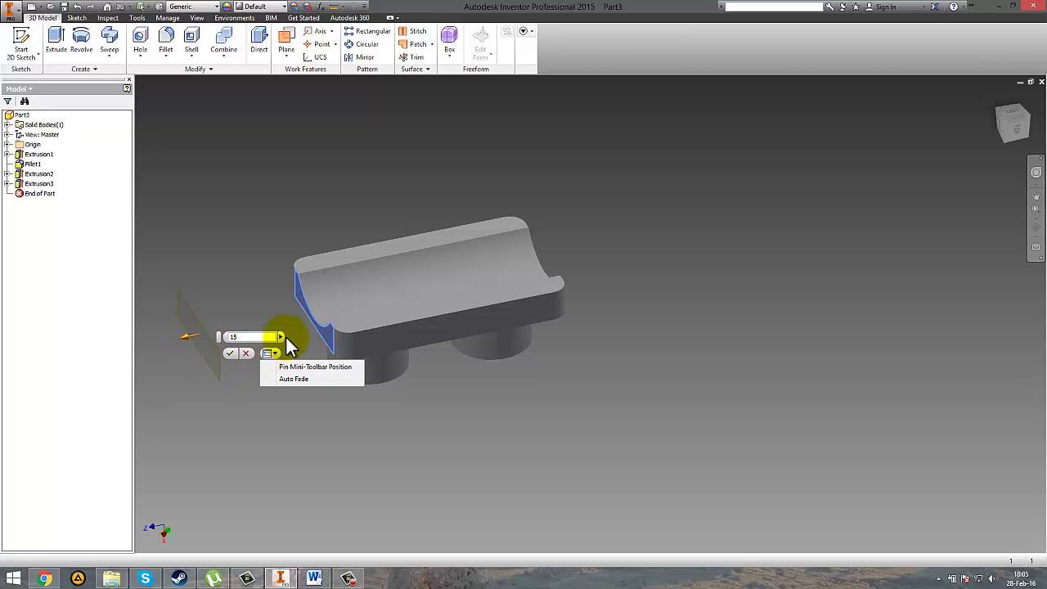
left_click(280, 338)
left_click(235, 337)
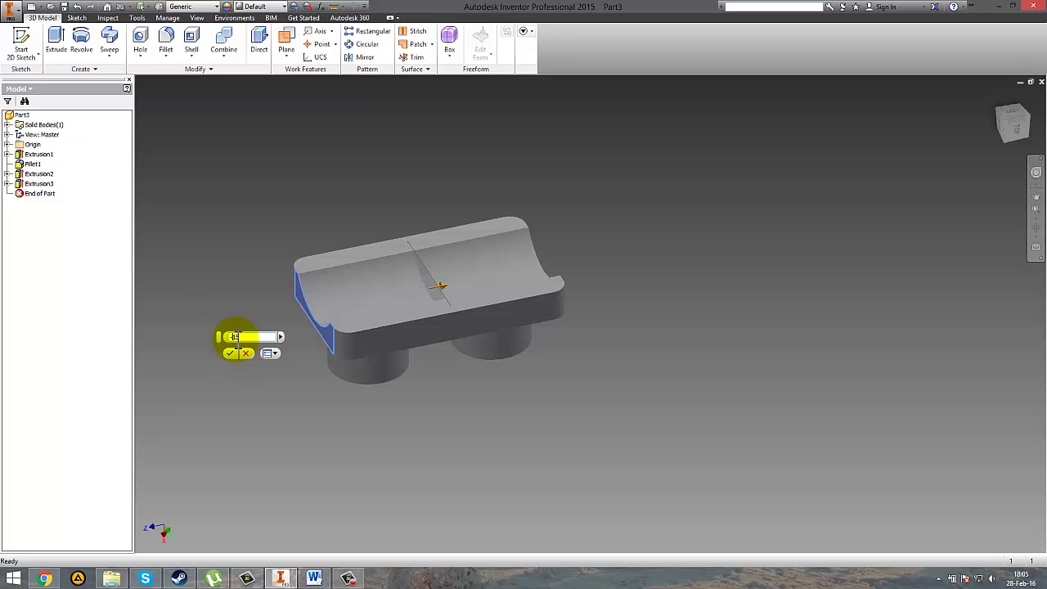
left_click(230, 357)
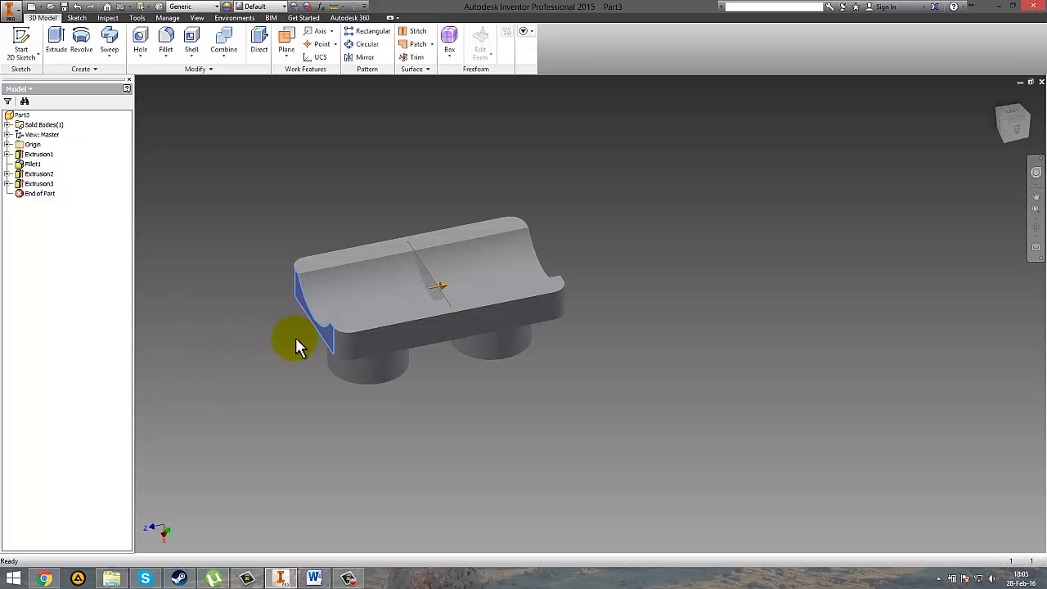
Sketch a 14 mm diameter circle on the work plane, centred on the origin, and finish the sketch.
right_click(436, 293)
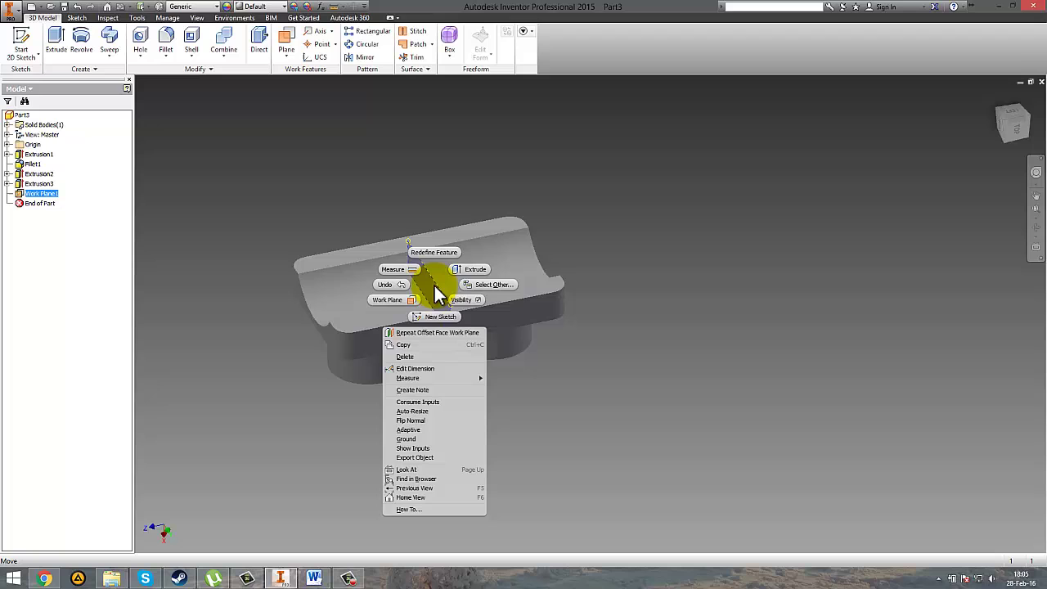
left_click(439, 318)
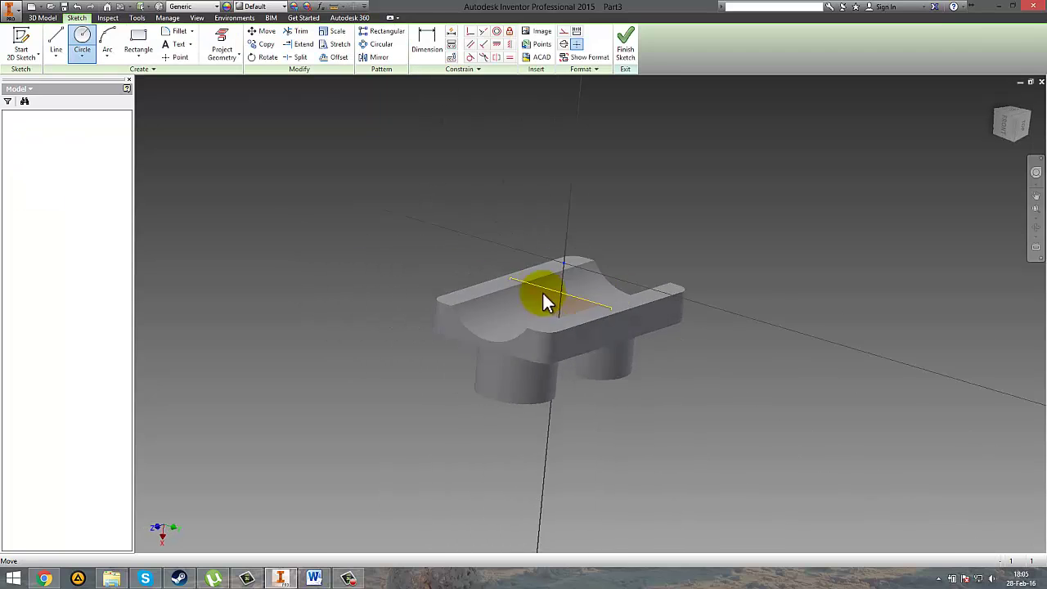
left_click(82, 37)
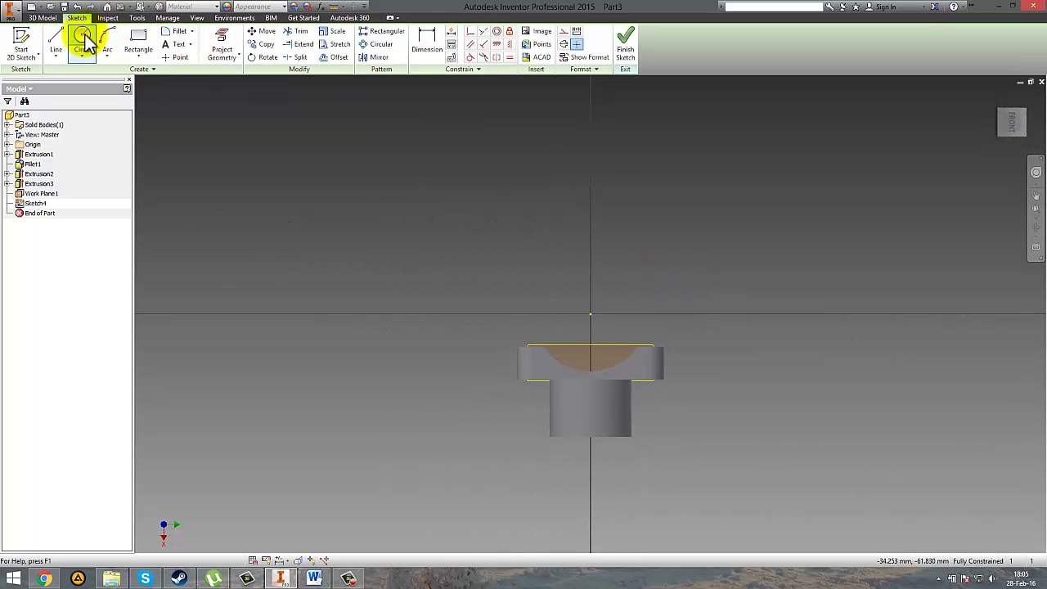
left_click(589, 315)
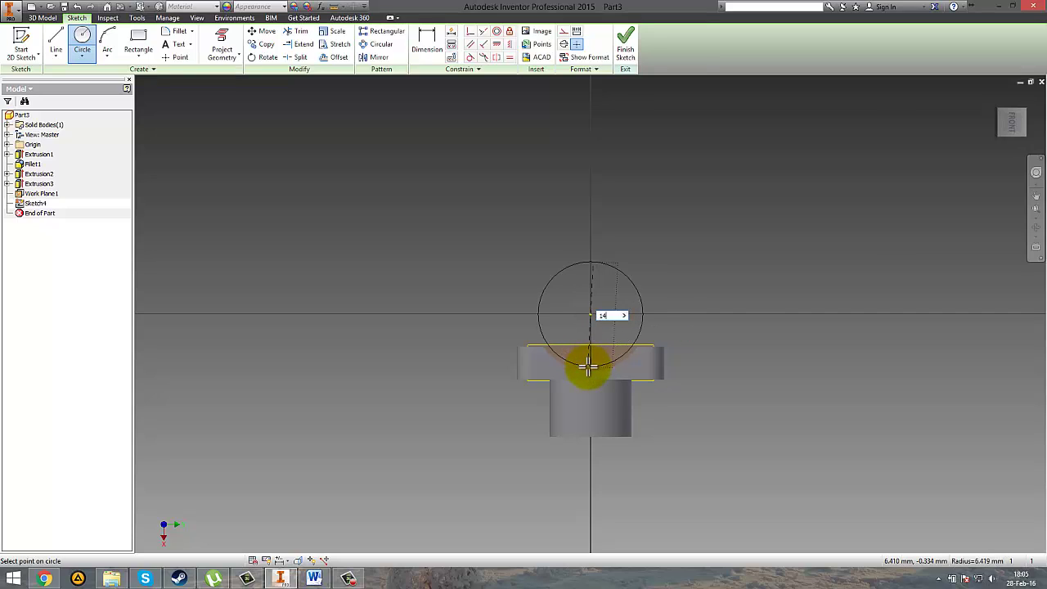
type("14")
left_click(589, 366)
left_click(626, 50)
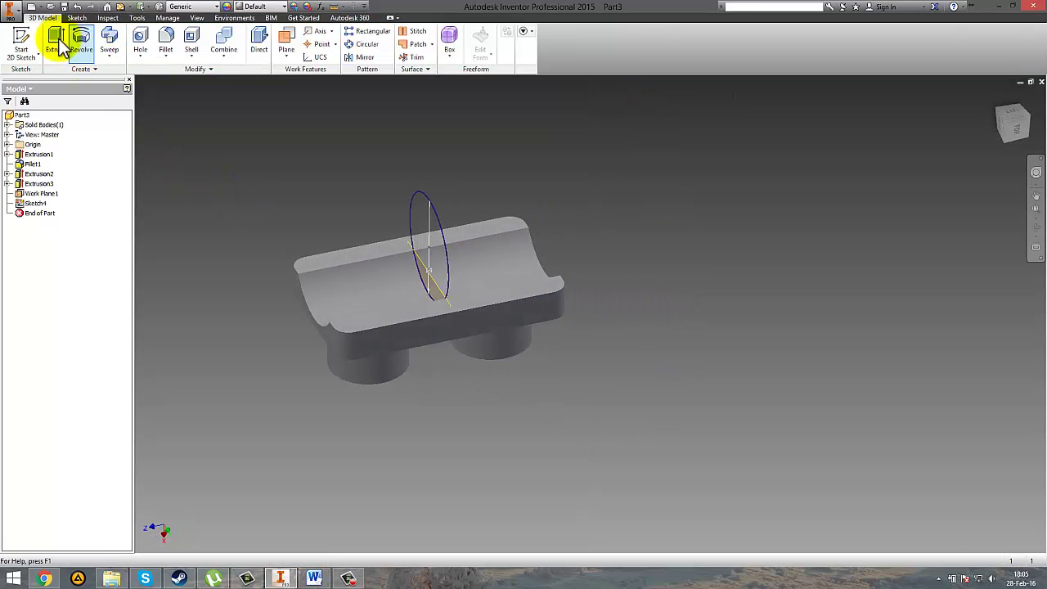
Extrude the 14 mm circle symmetrically to a total thickness of 4 mm, checking the thickness in the Word drawing.
left_click(57, 45)
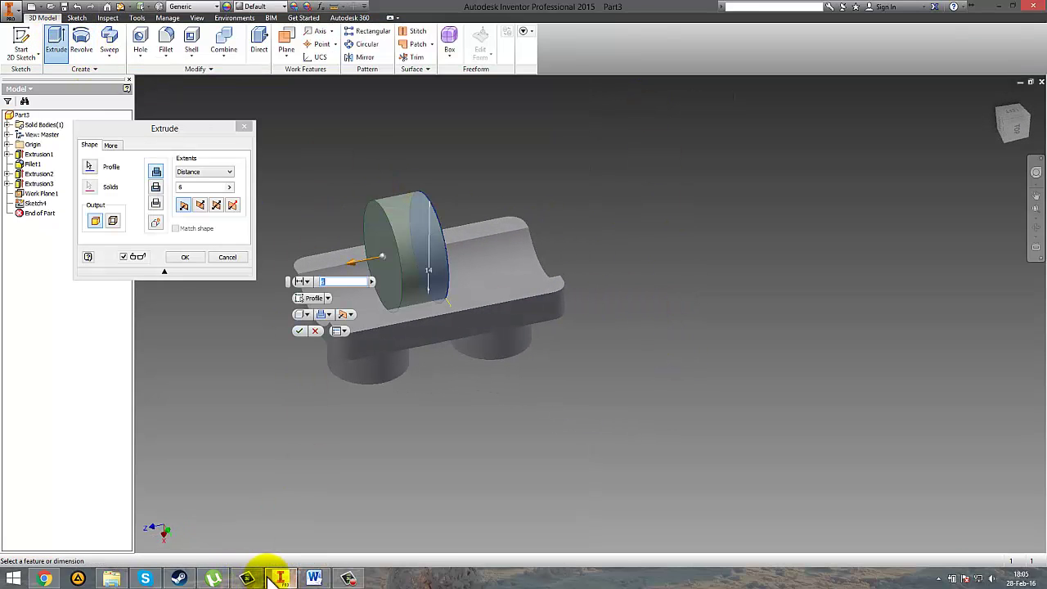
left_click(314, 579)
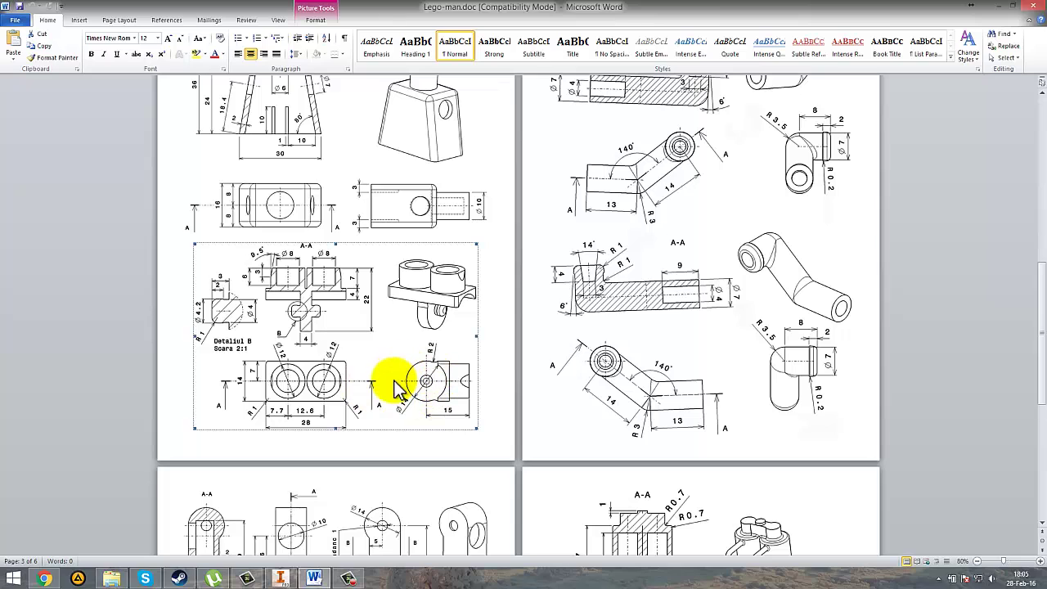
left_click(316, 580)
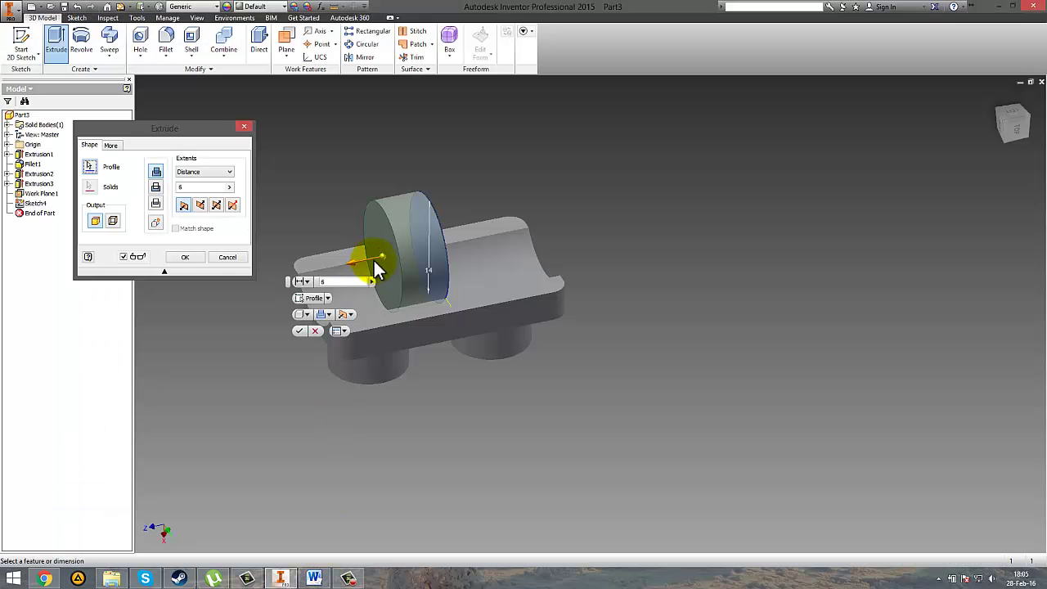
left_click(216, 205)
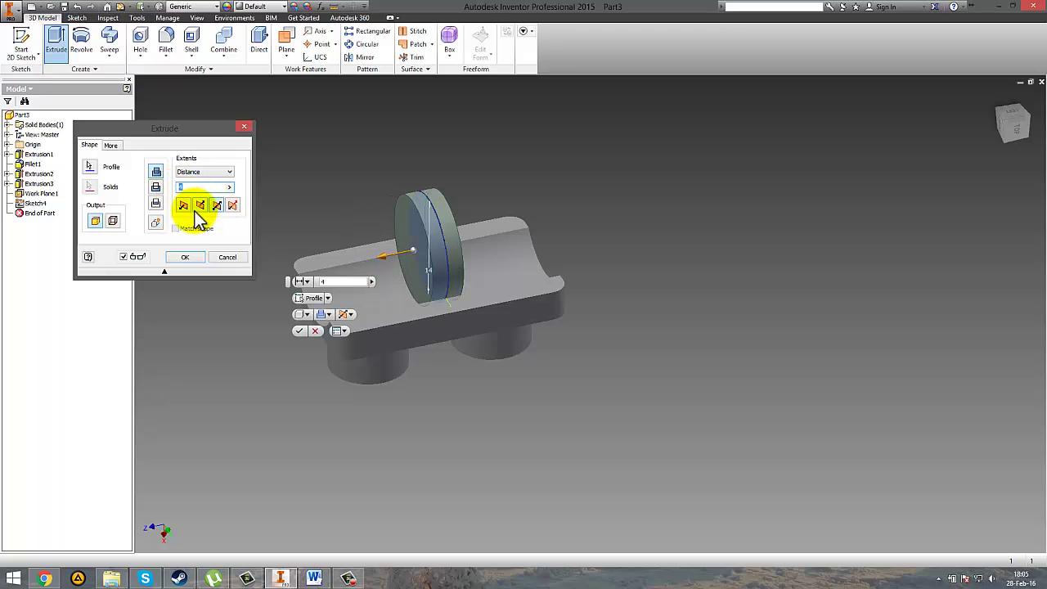
left_click(195, 258)
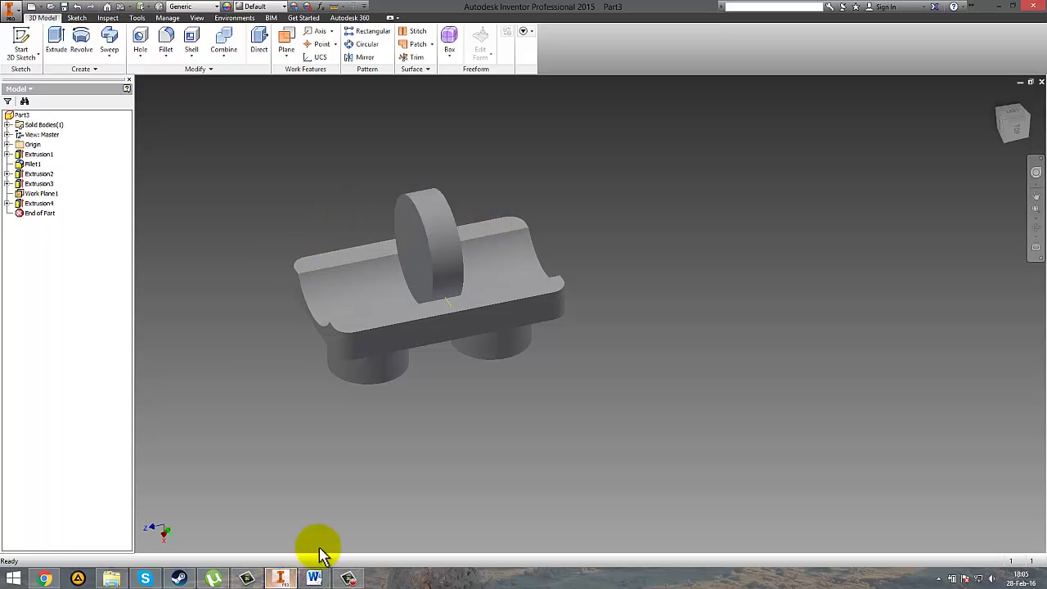
Fillet the two edges where the disc meets the plate with a 2 mm radius.
left_click(166, 41)
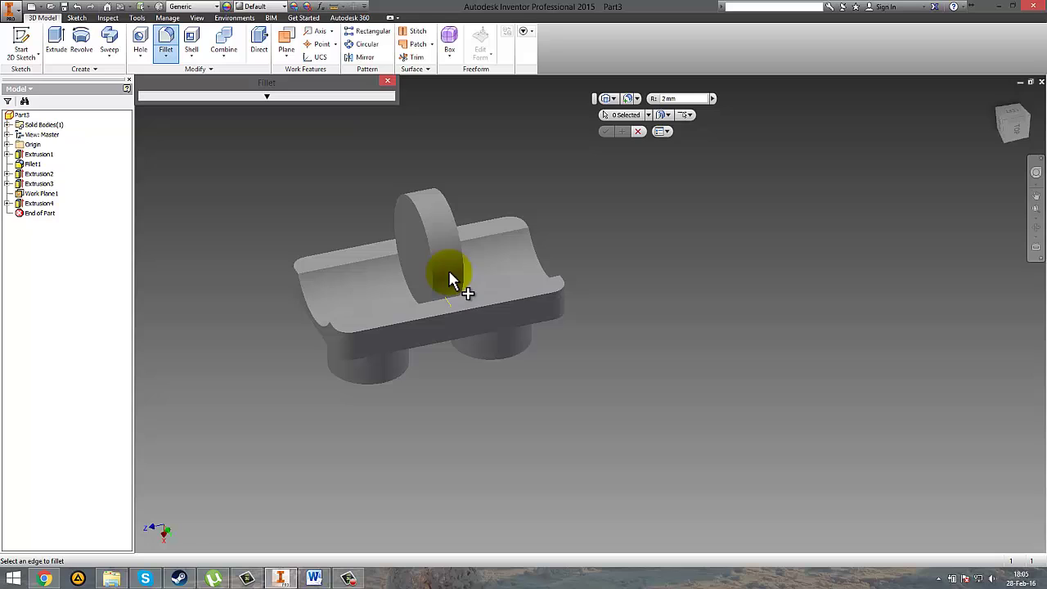
left_click(444, 305)
mouse_move(374, 243)
middle_mouse_down("shift")
mouse_move(507, 273)
mouse_move(358, 243)
middle_mouse_up("shift")
left_click(375, 239)
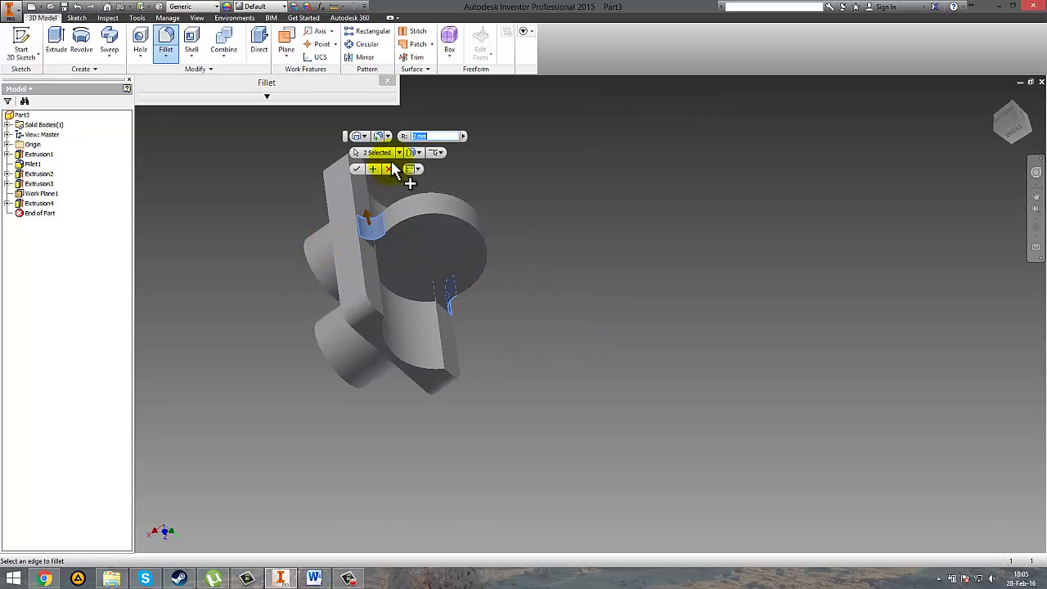
left_click(358, 169)
Start a sketch on the disc's flat face and draw a 4 mm diameter circle at its centre, using the Word drawing.
middle_click_drag(613, 306, 463, 382, "shift")
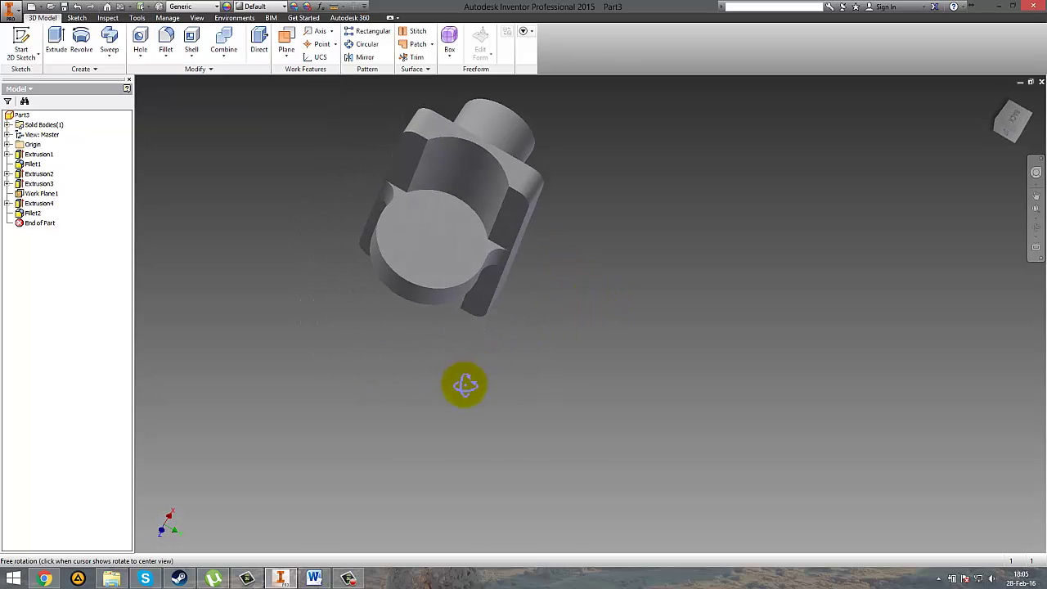
right_click(430, 248)
left_click(434, 280)
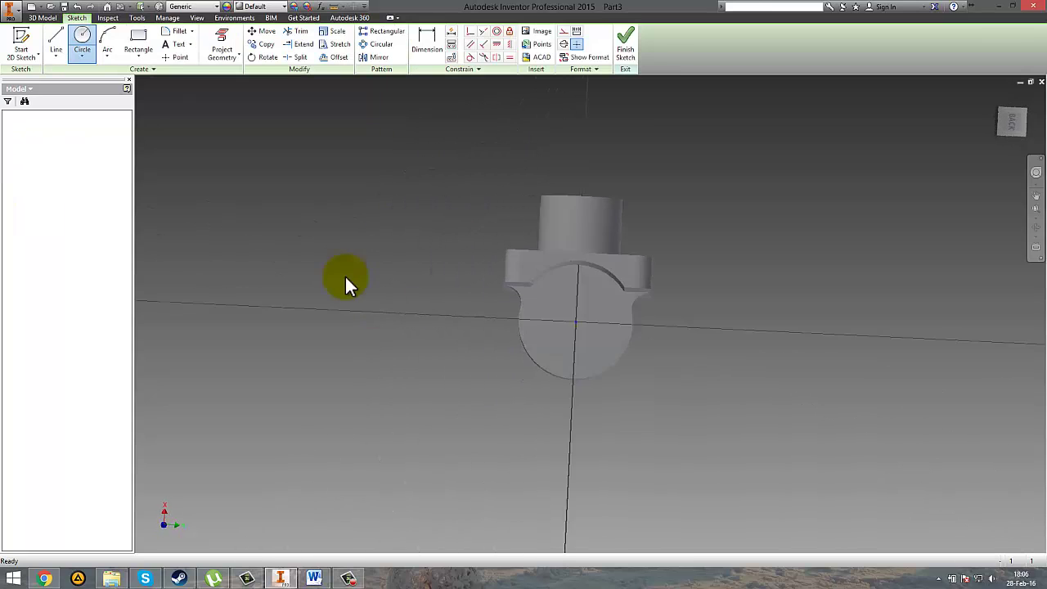
key("alt+Tab")
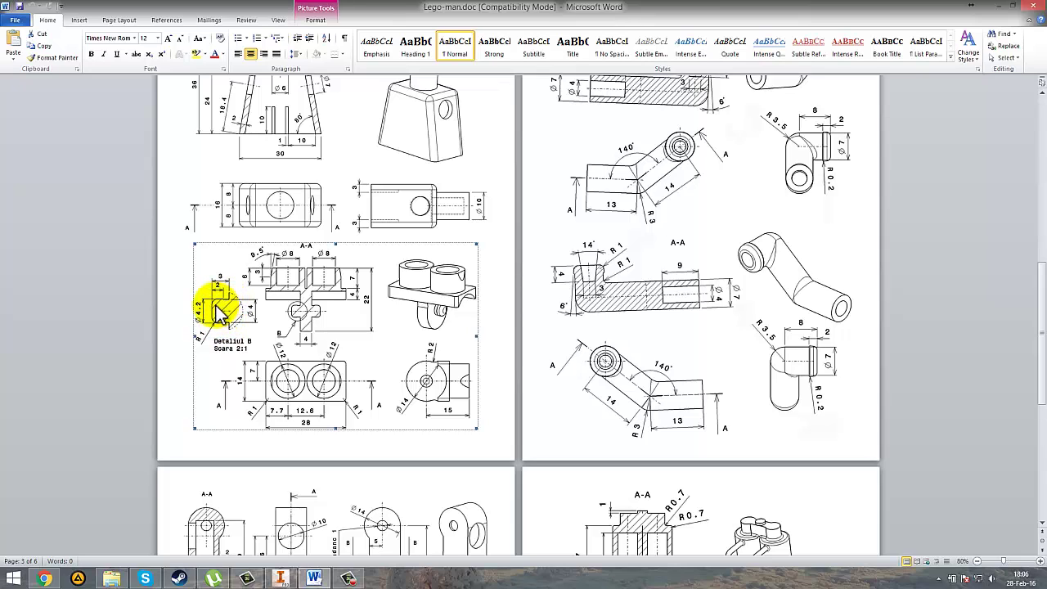
left_click(282, 580)
left_click(88, 41)
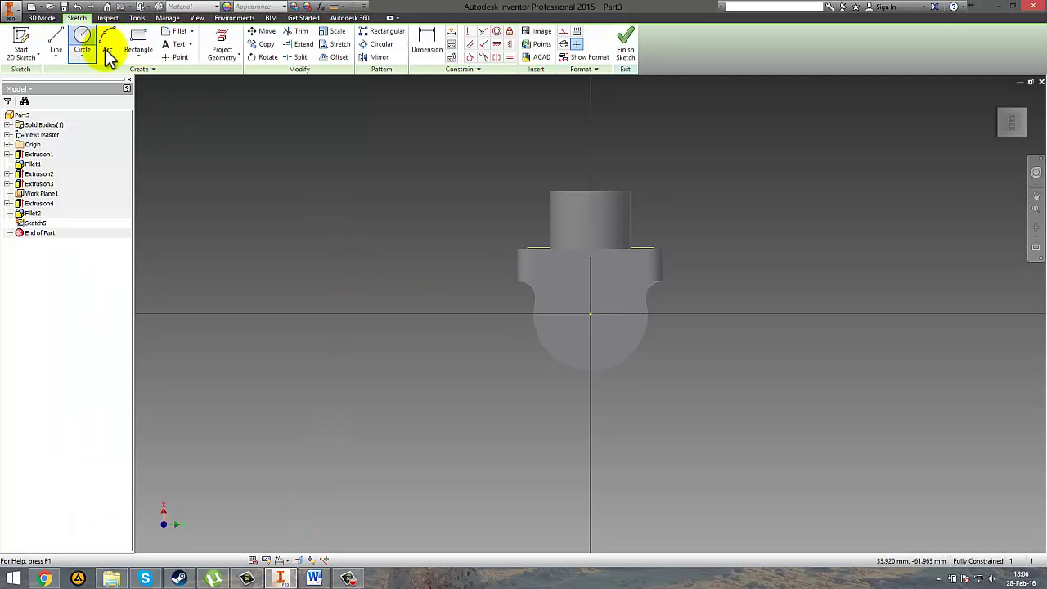
left_click(591, 314)
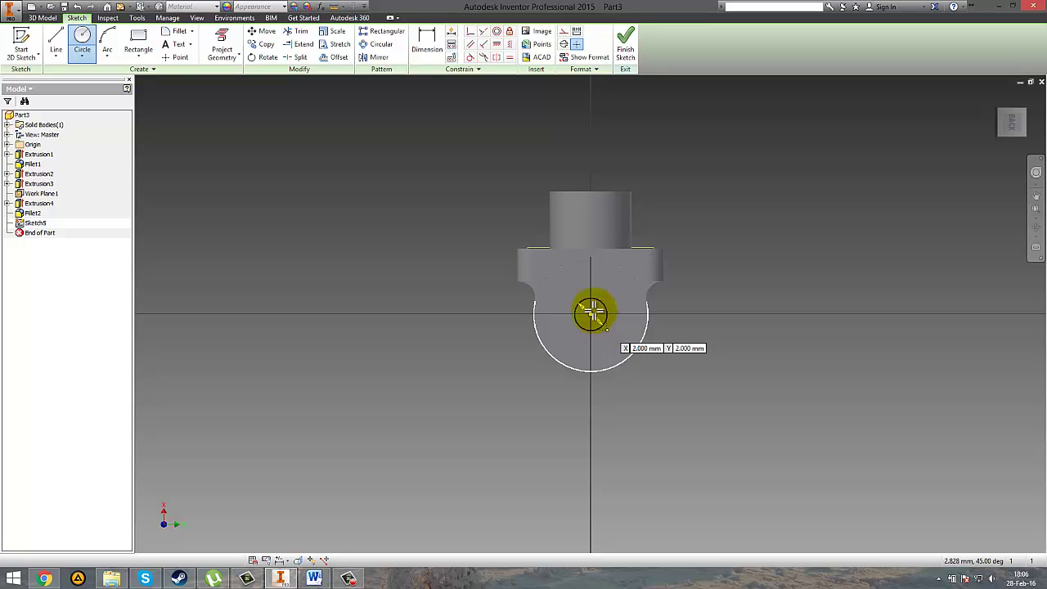
left_click(602, 324)
Finish the sketch and extrude the small circle outward from the disc's face as a short pin.
left_click(621, 45)
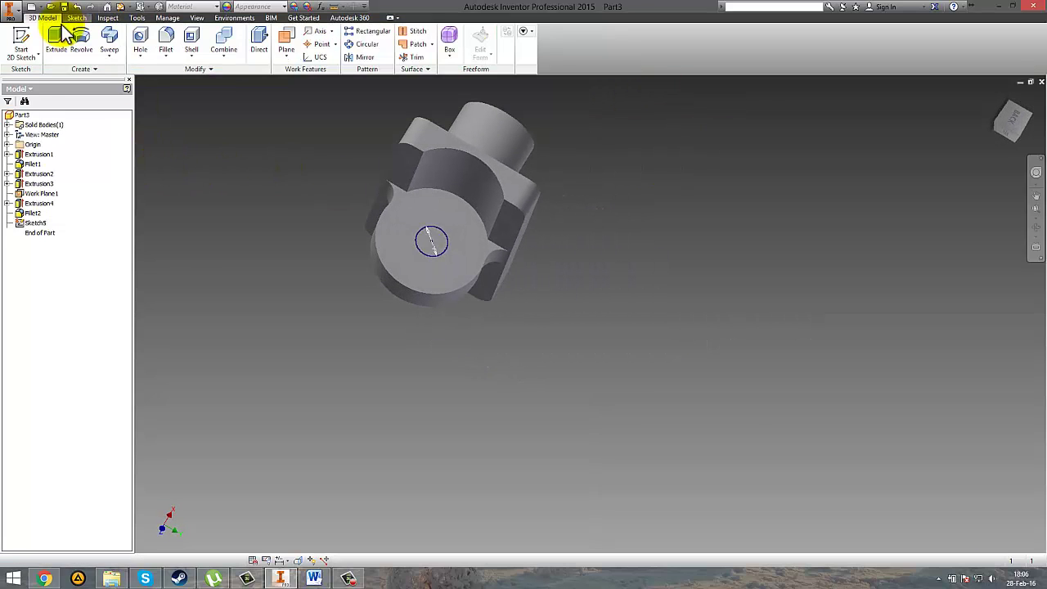
left_click(54, 38)
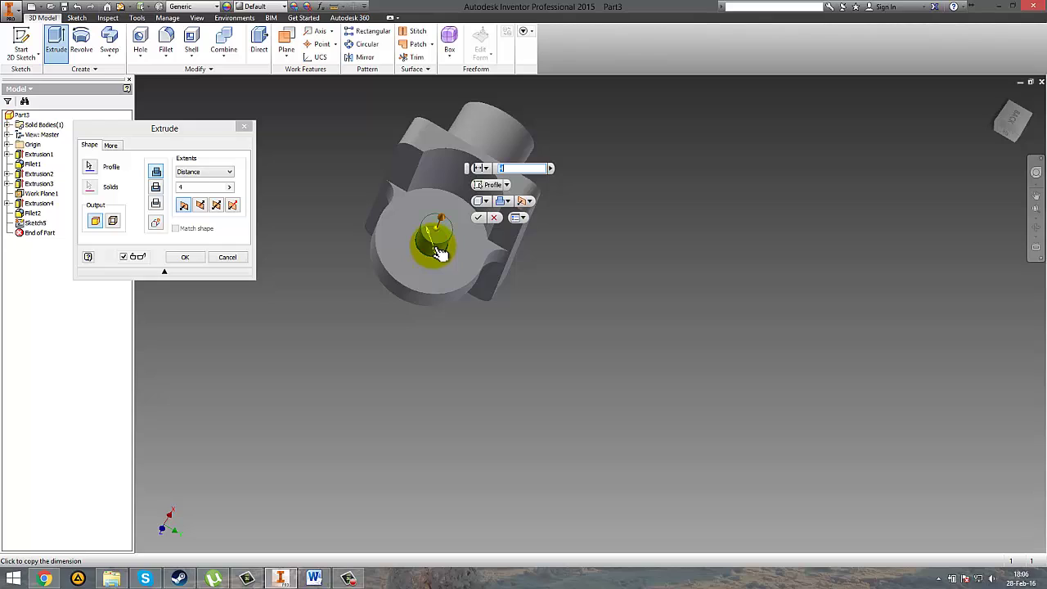
left_click(477, 218)
Sketch a 4.2 mm diameter circle centred on the pin's end face and extrude it 2 mm outward.
right_click(435, 237)
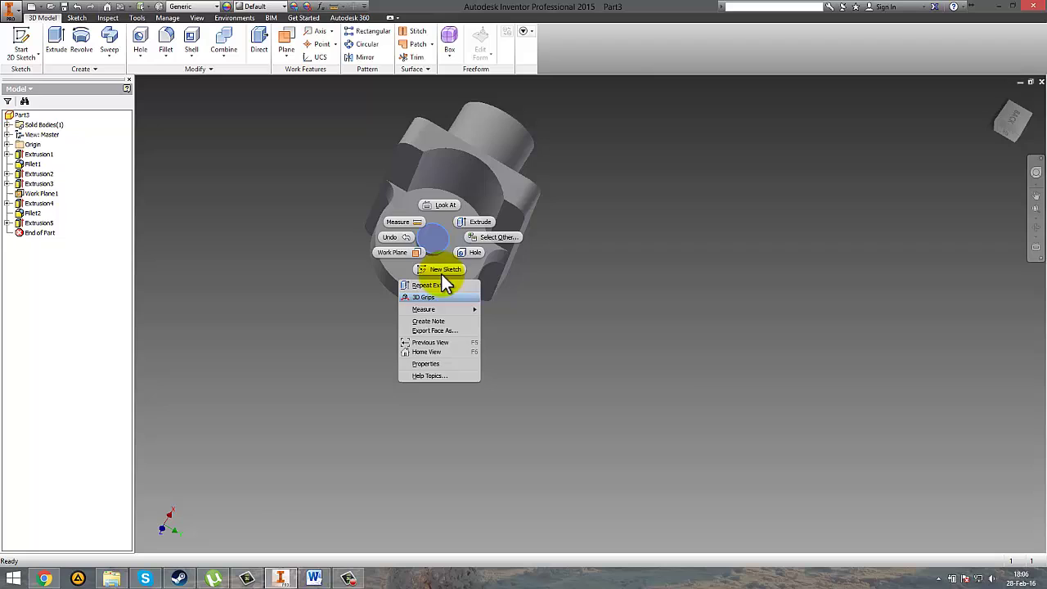
left_click(442, 275)
left_click(82, 41)
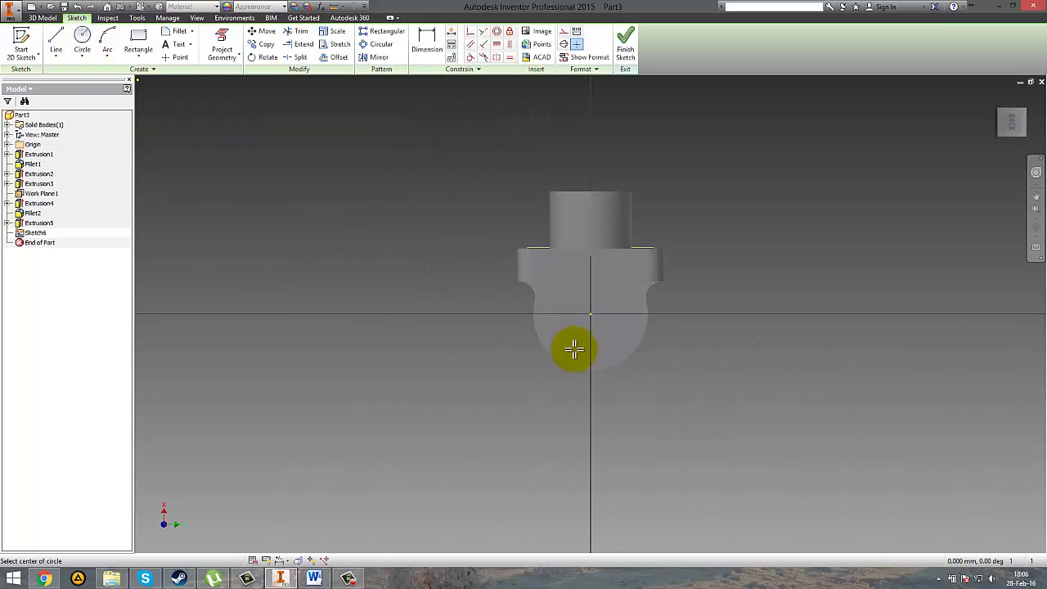
left_click(591, 314)
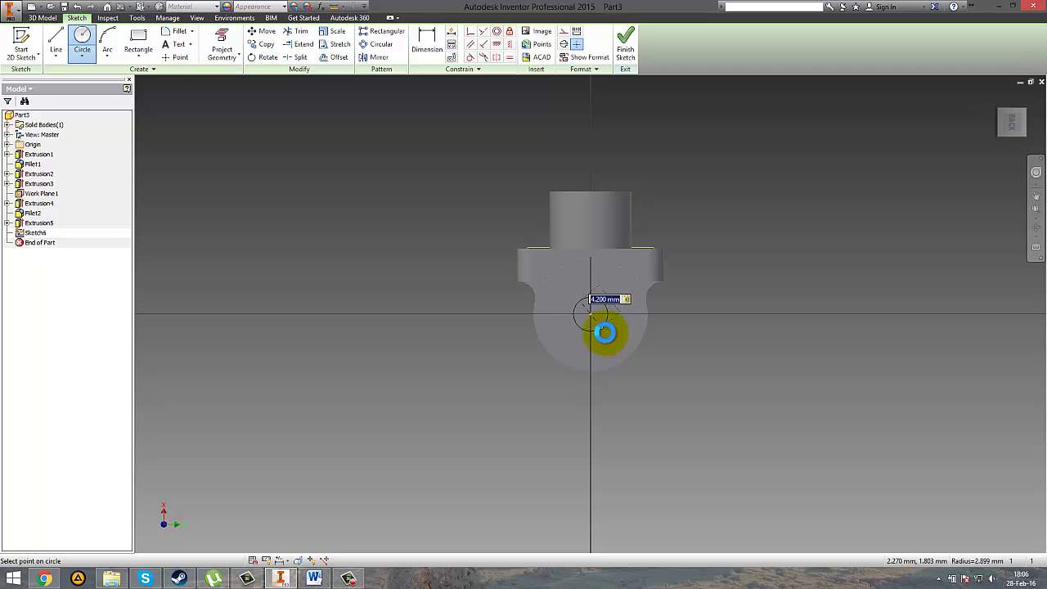
left_click(606, 332)
left_click(625, 45)
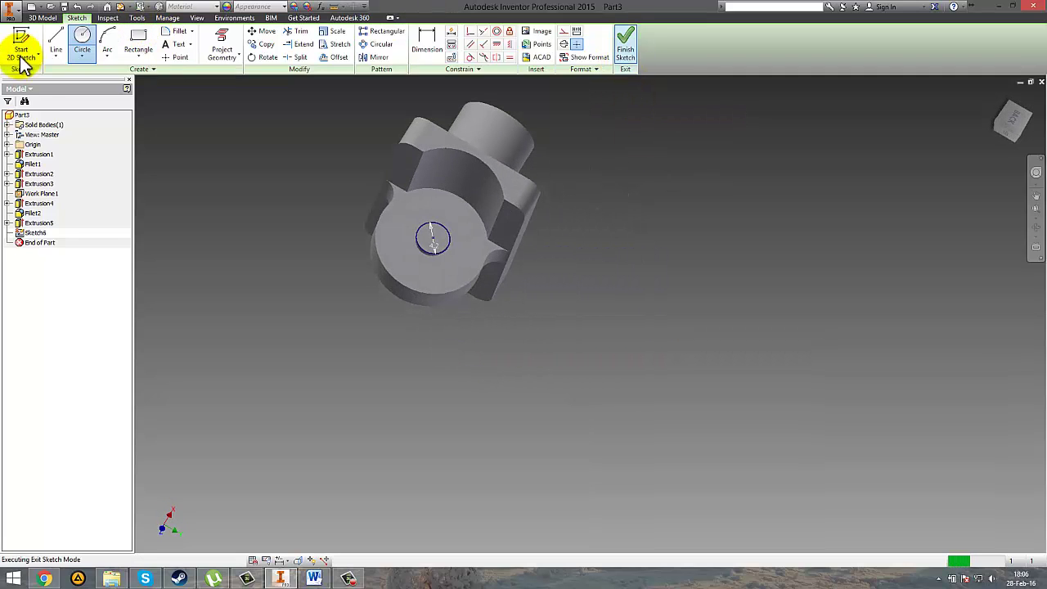
left_click(55, 41)
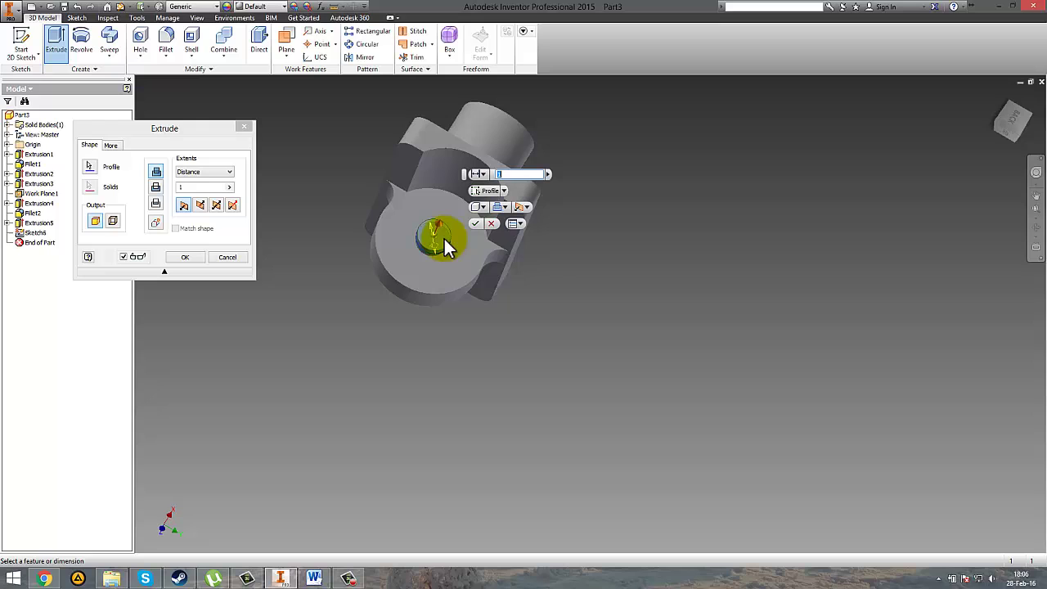
key("Return")
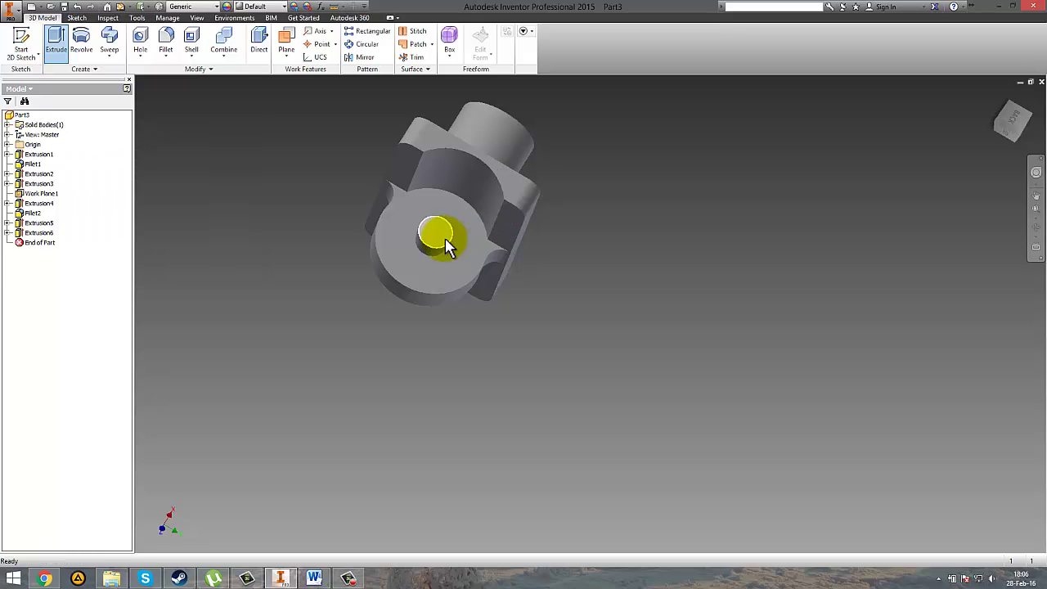
Sketch a 4 mm diameter circle at the centre of the disc's opposite flat face and finish the sketch.
left_click_drag(457, 314, 478, 341)
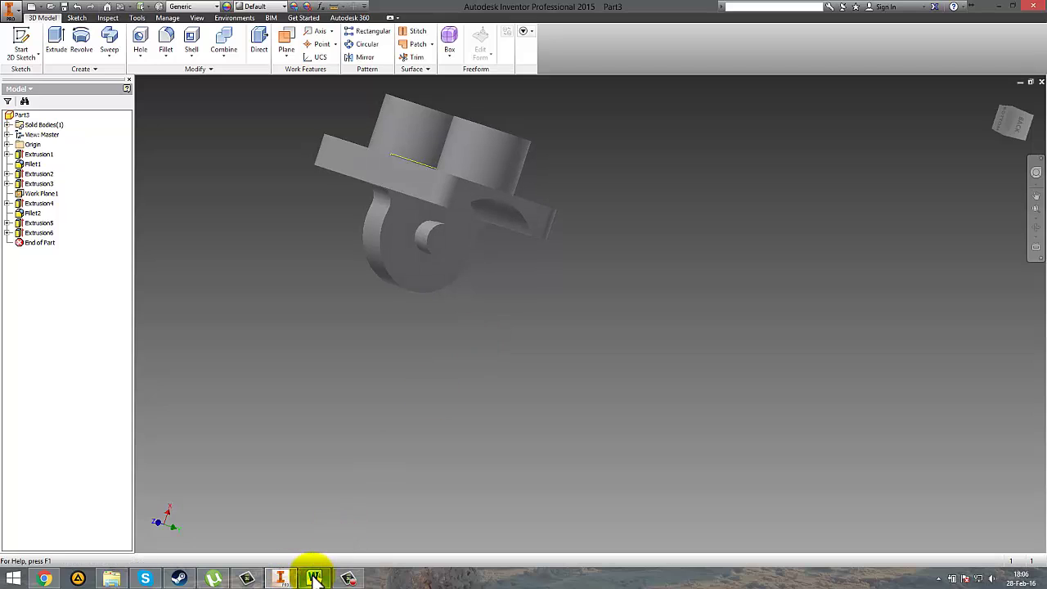
mouse_move(315, 576)
middle_click_drag(385, 309, 437, 248, "shift")
right_click(436, 240)
left_click(456, 273)
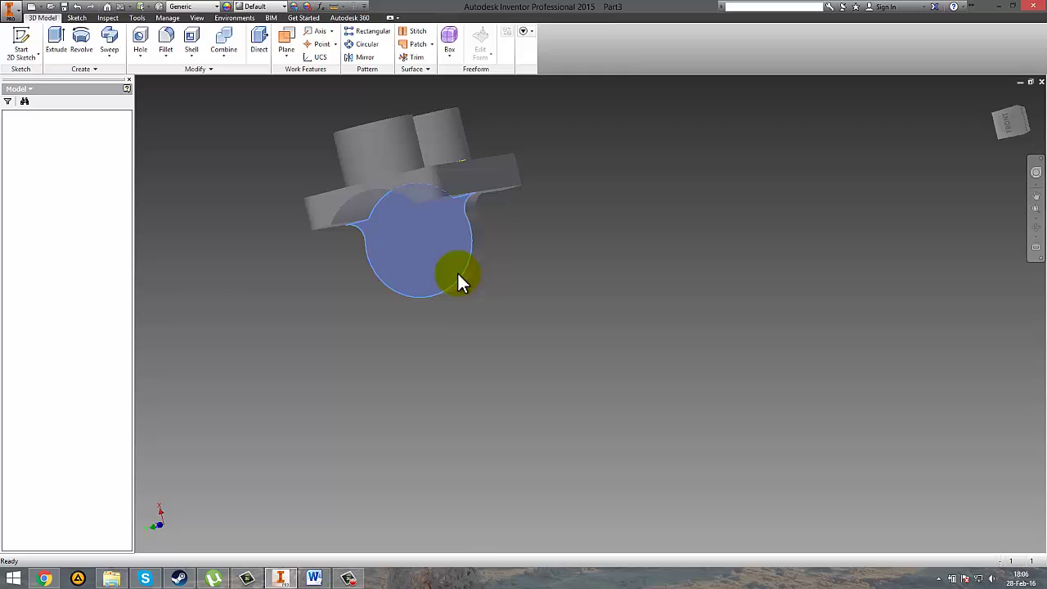
left_click(90, 39)
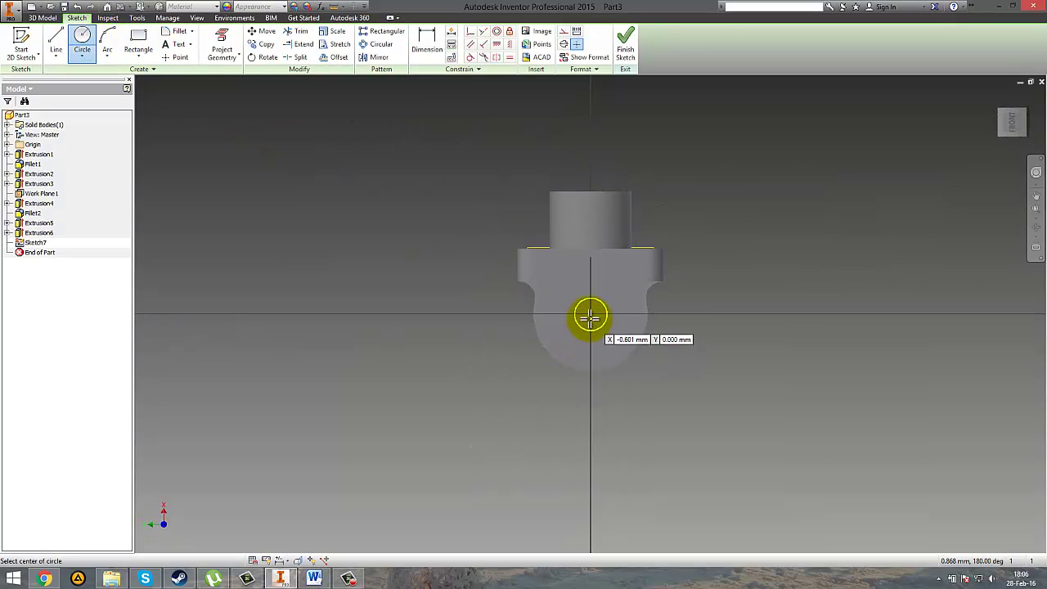
left_click(591, 316)
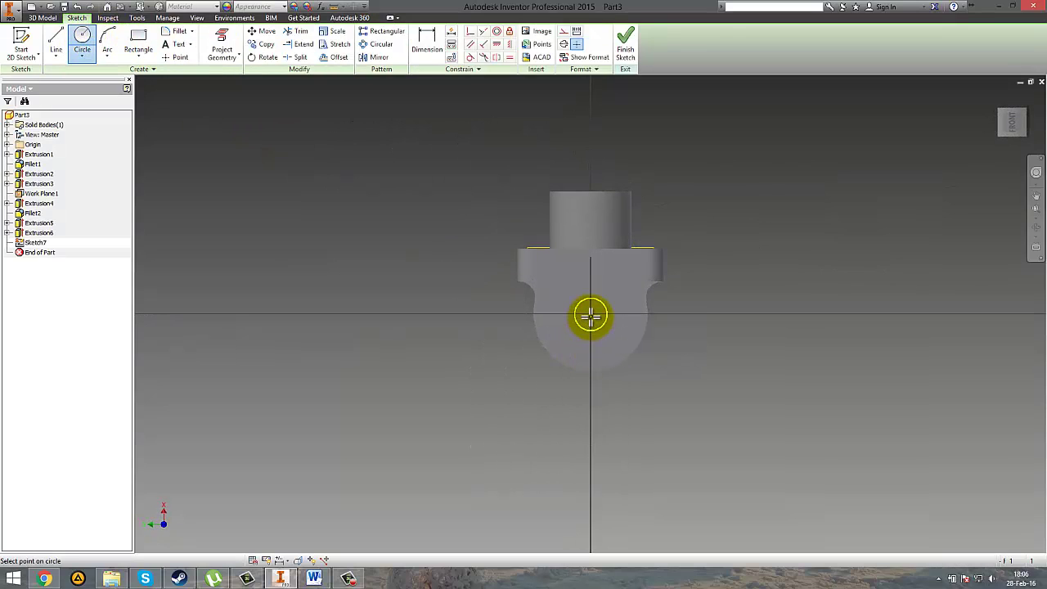
left_click(82, 45)
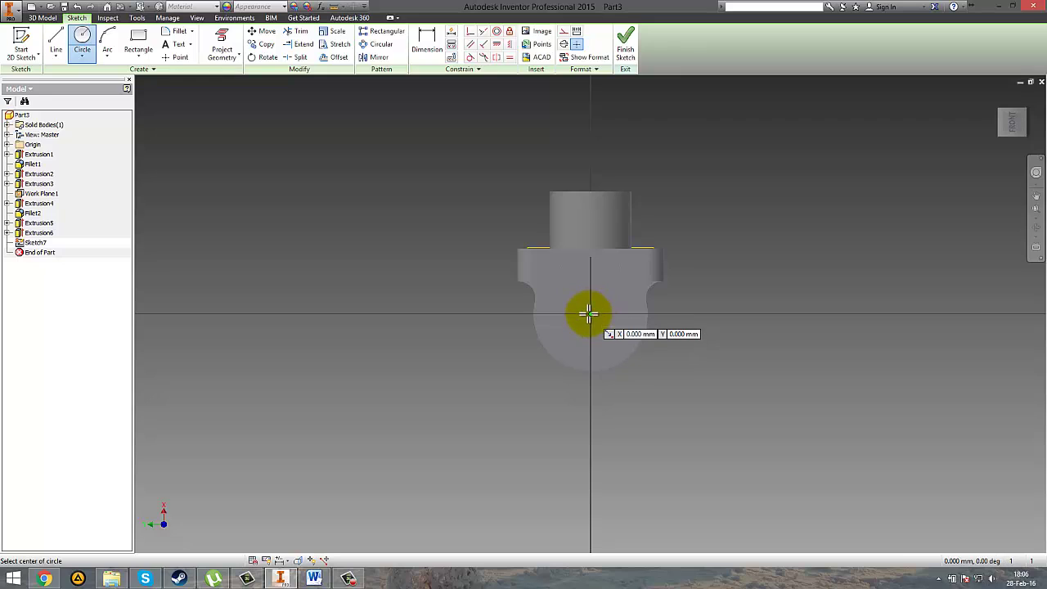
left_click(589, 311)
key("Return")
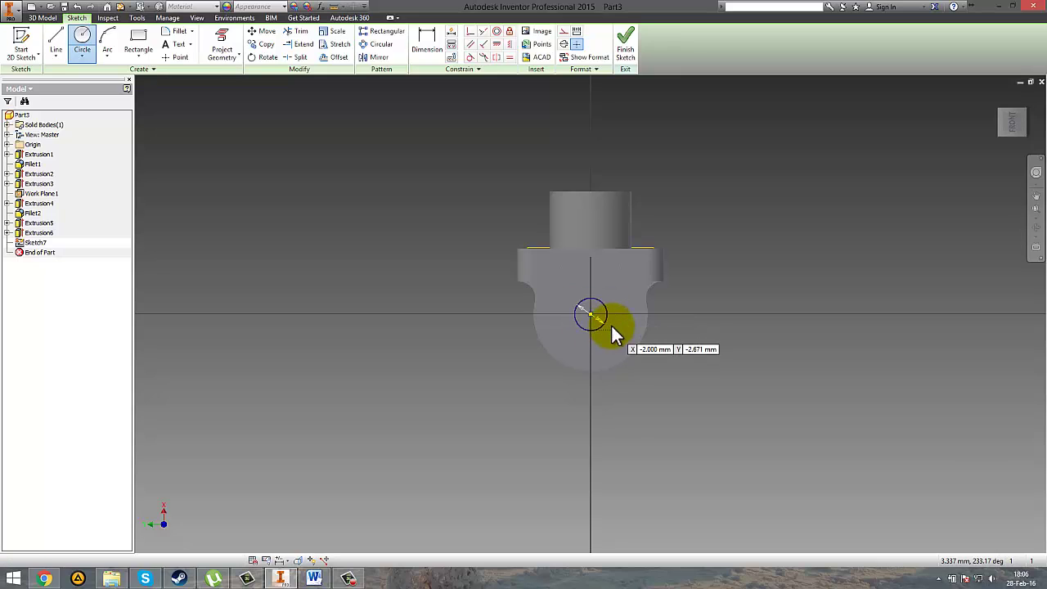
left_click(625, 41)
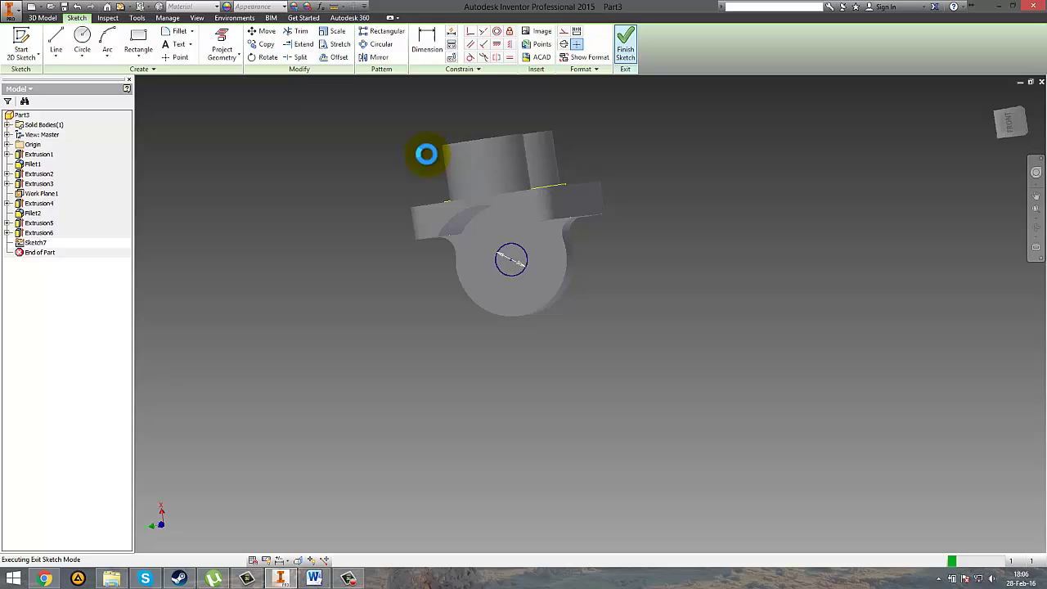
Extrude the circle on the opposite face 1 mm outward to form the second pin's base.
key("e")
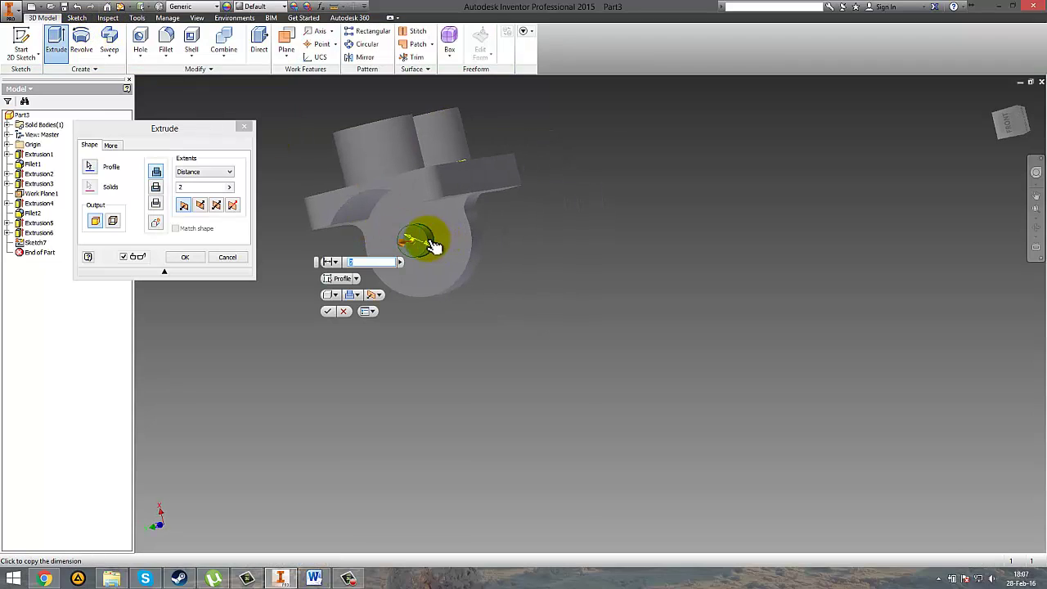
type("1")
key("Return")
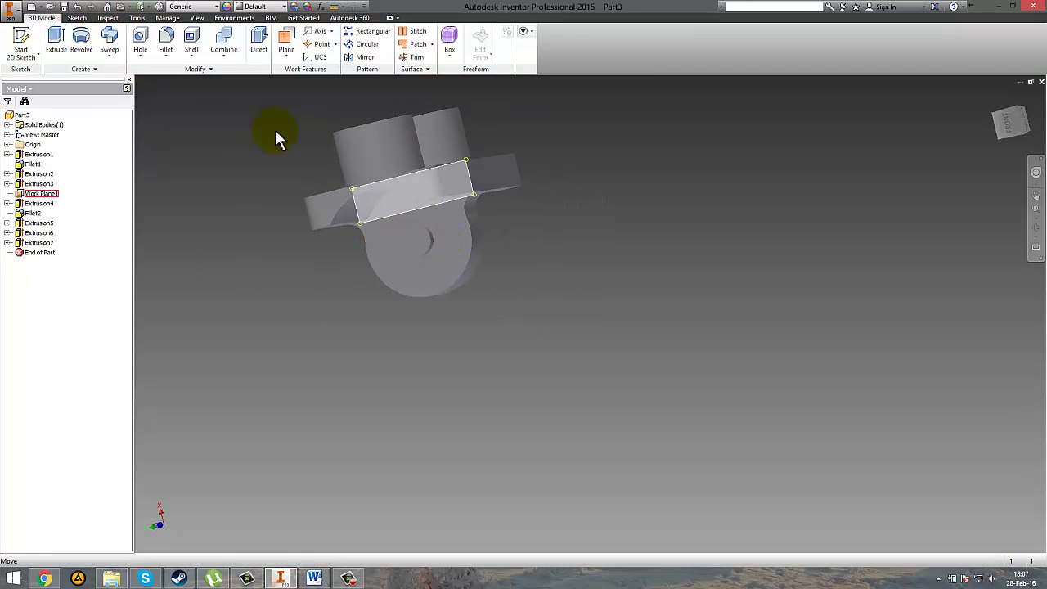
Sketch a 4.2 mm diameter circle centred on the second pin's end face and extrude it 2 mm outward.
right_click(415, 239)
left_click(423, 271)
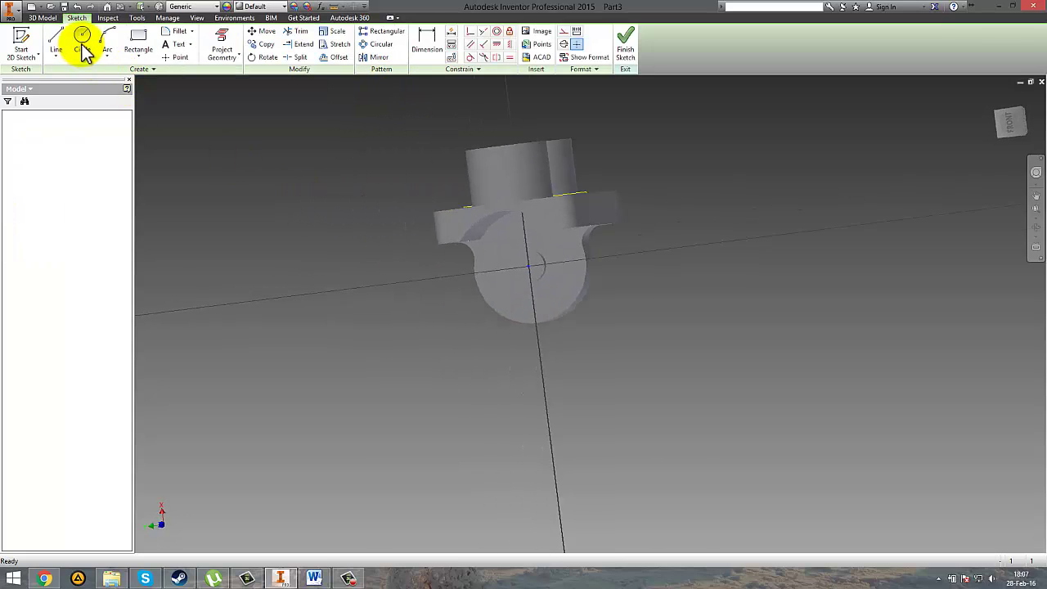
left_click(82, 45)
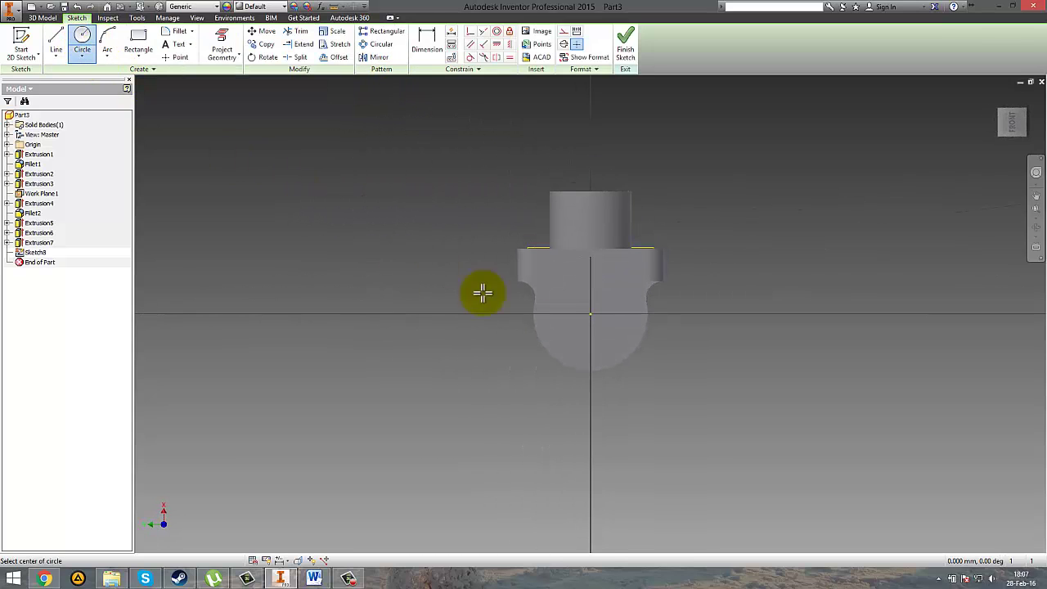
left_click(591, 314)
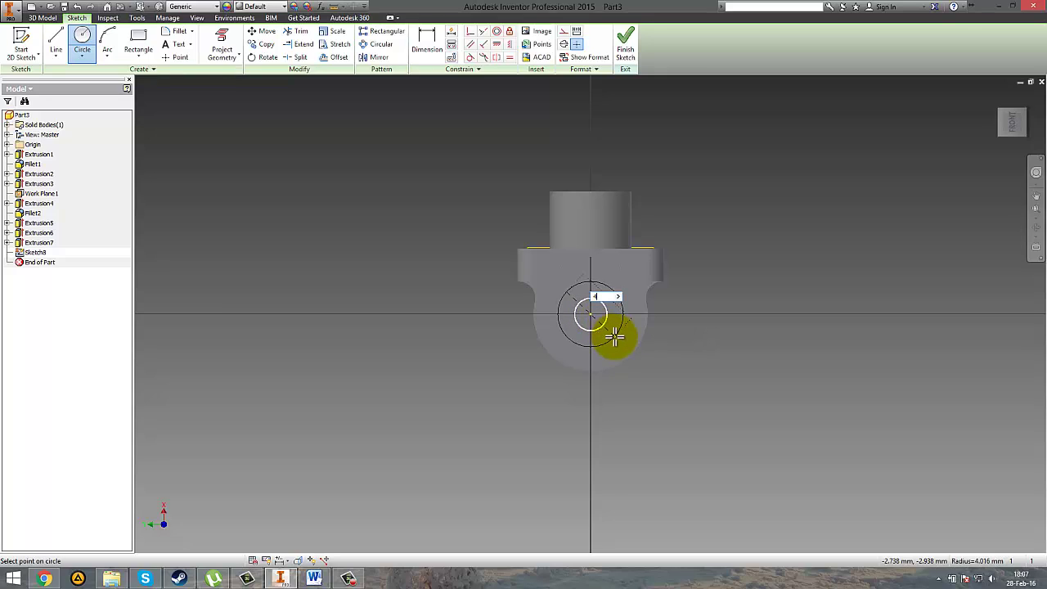
type("4.2")
key("Return")
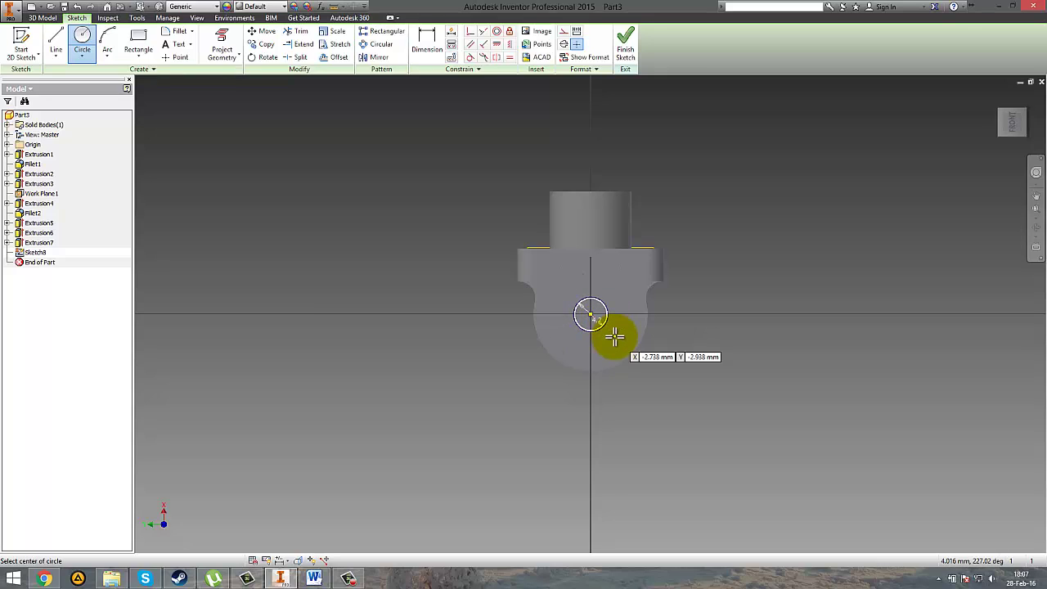
left_click(626, 46)
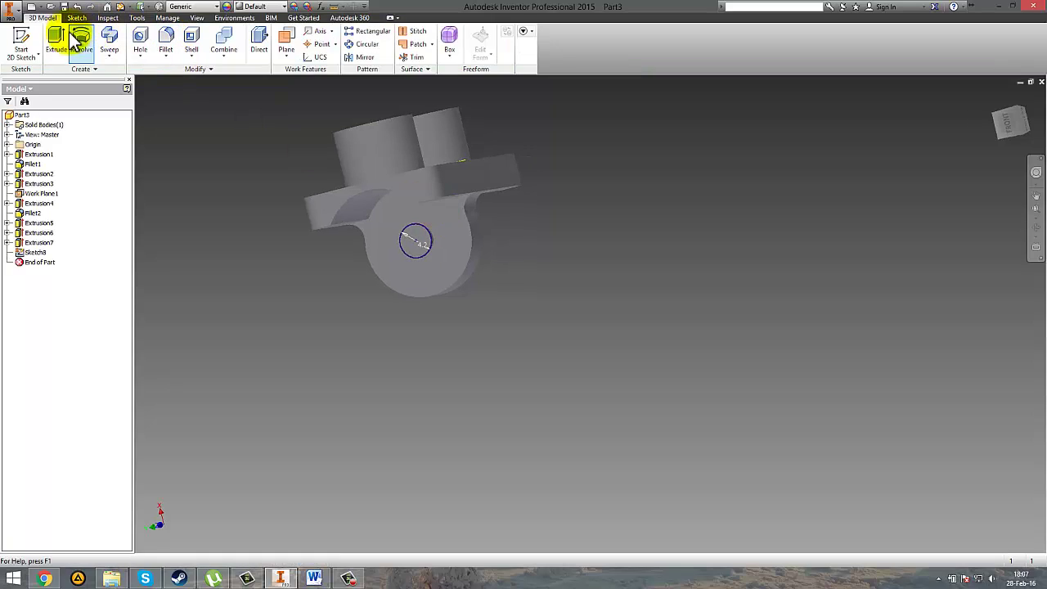
left_click(56, 38)
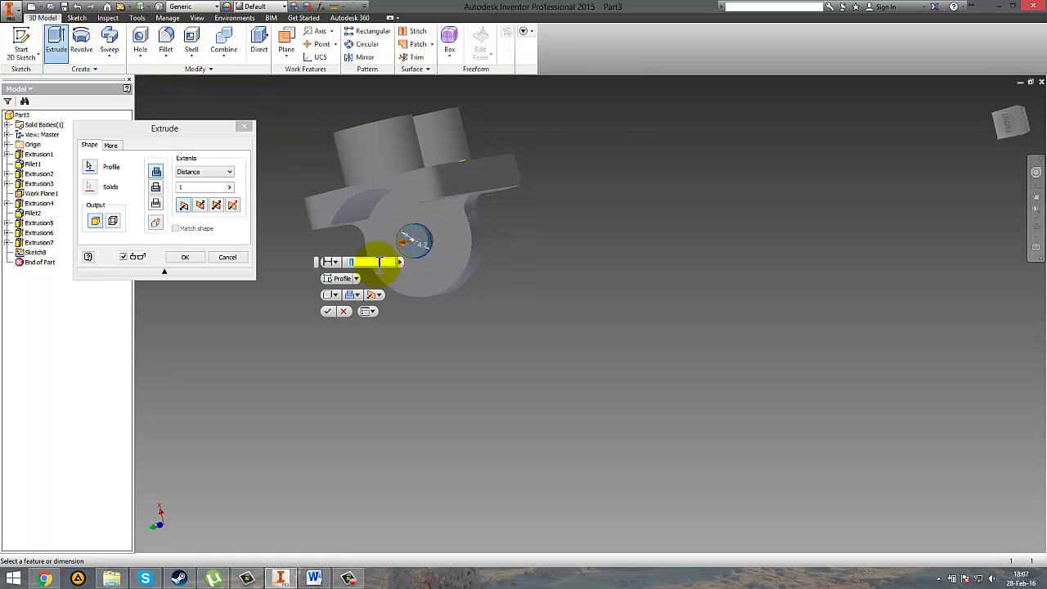
left_click(330, 311)
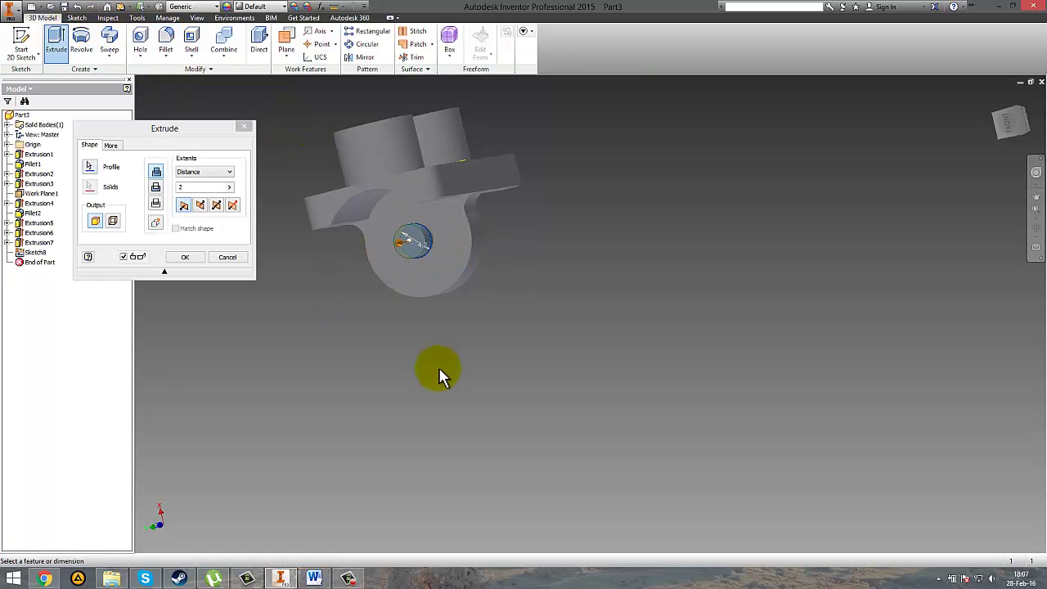
Fillet the outer end edges of both pins with a 1 mm radius, checking the pin detail in the Word drawing.
left_click(314, 577)
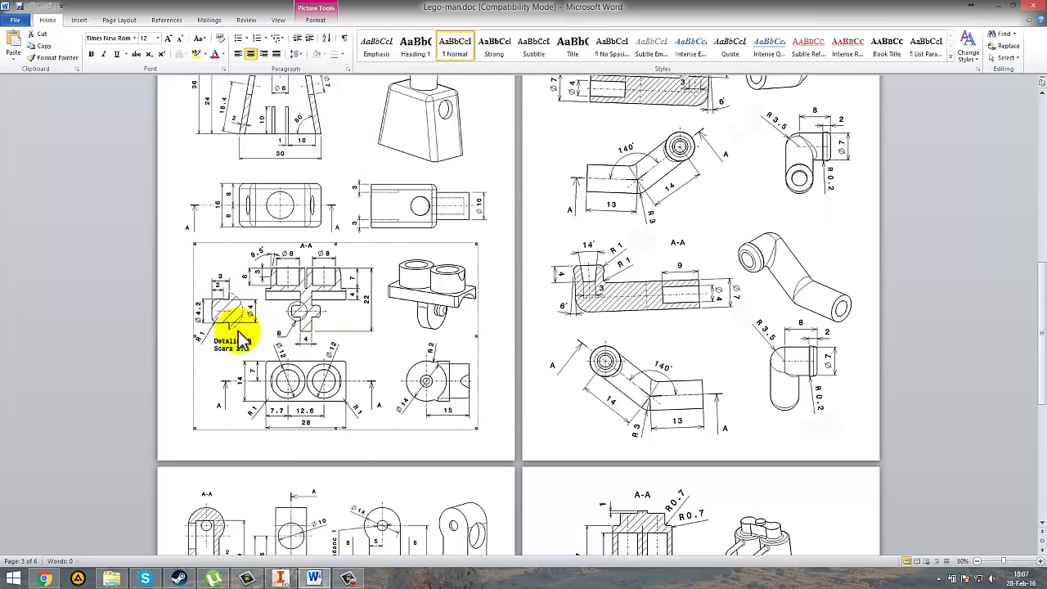
left_click(282, 579)
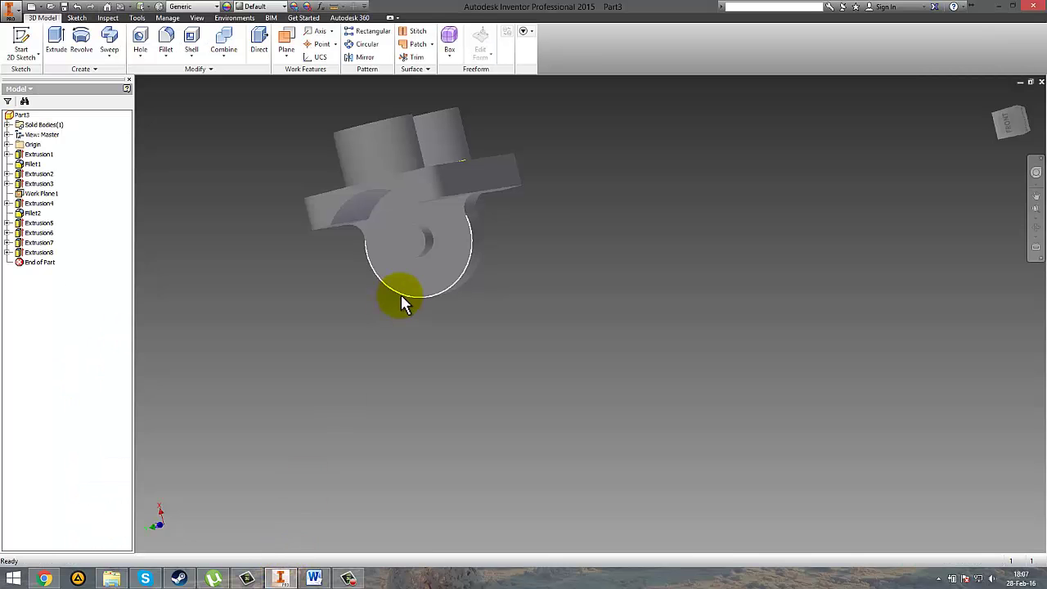
left_click(166, 45)
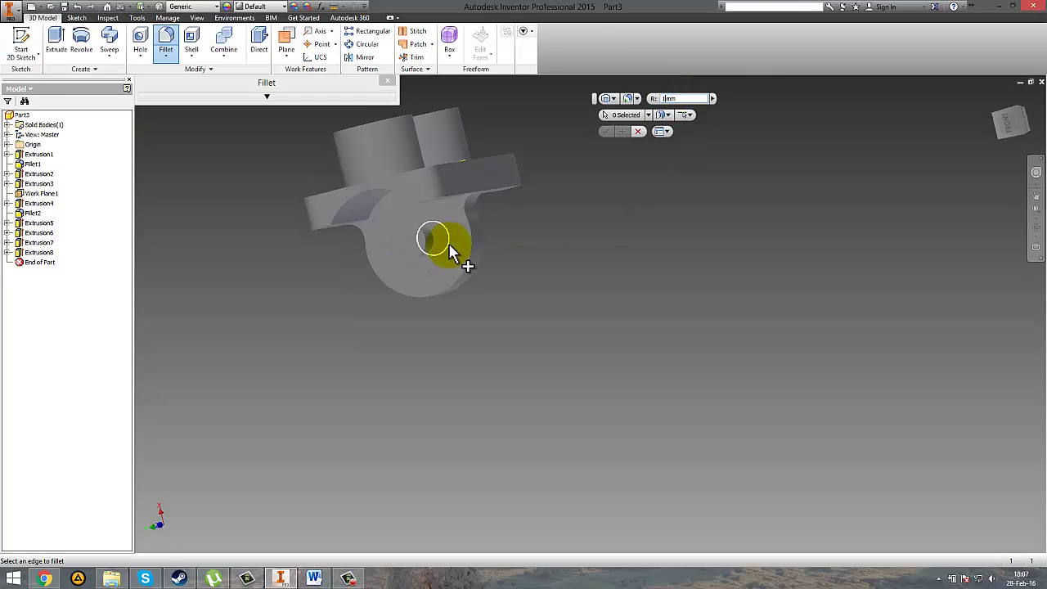
scroll(424, 245, "down", 2)
scroll(393, 252, "down", 3)
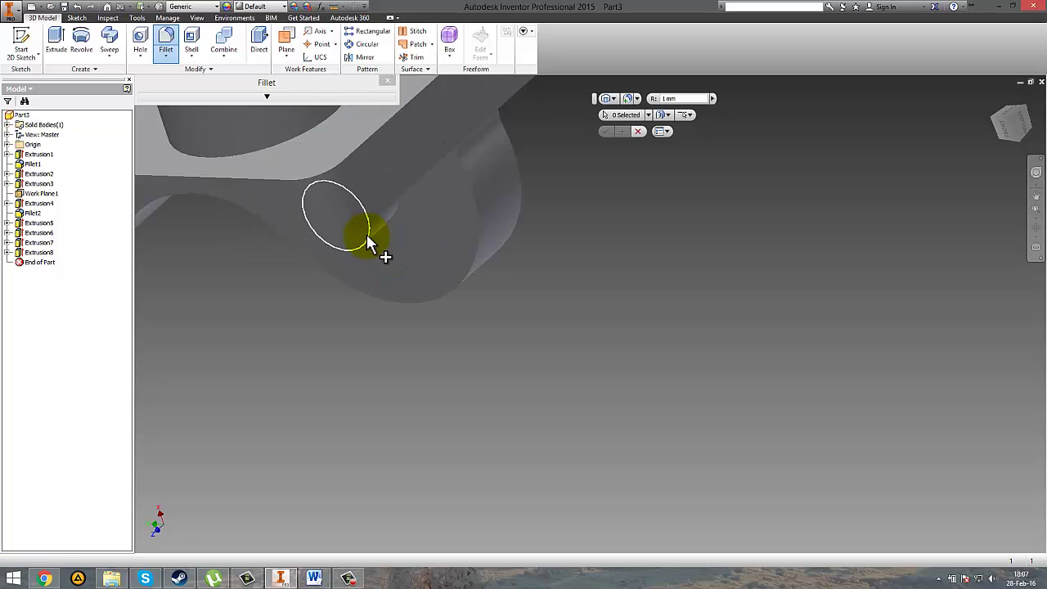
left_click(367, 241)
key("F4")
left_click_drag(531, 225, 459, 215)
left_click(459, 215)
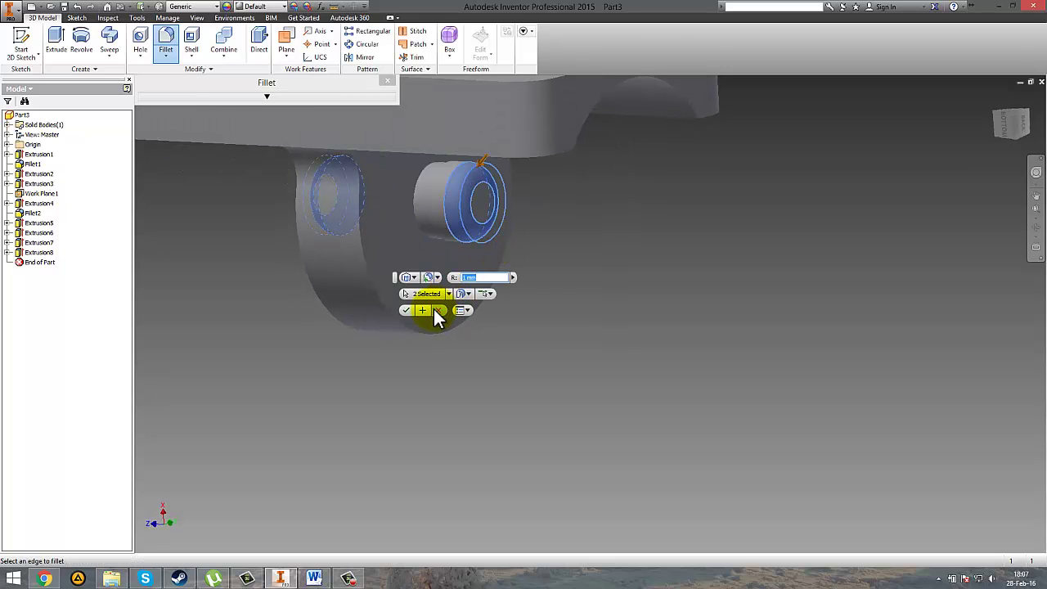
left_click(405, 312)
Hide the work plane that crosses the middle of the plate between the two studs.
key("F4")
mouse_move(580, 304)
left_mouse_down()
mouse_move(653, 293)
mouse_move(592, 292)
mouse_move(549, 250)
mouse_move(575, 286)
left_mouse_up()
scroll(549, 250, "down", 3)
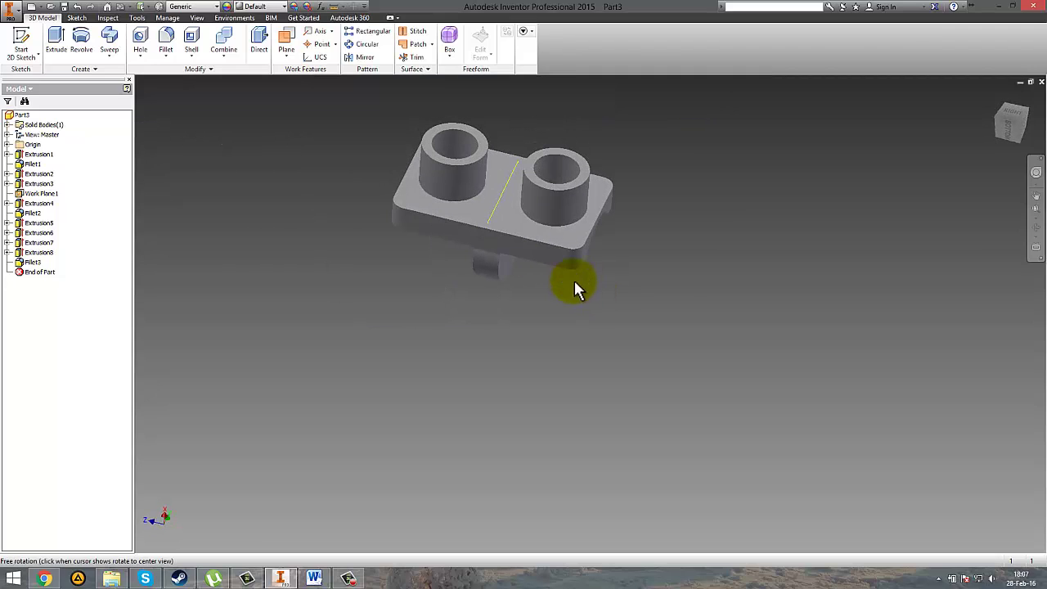
right_click(501, 195)
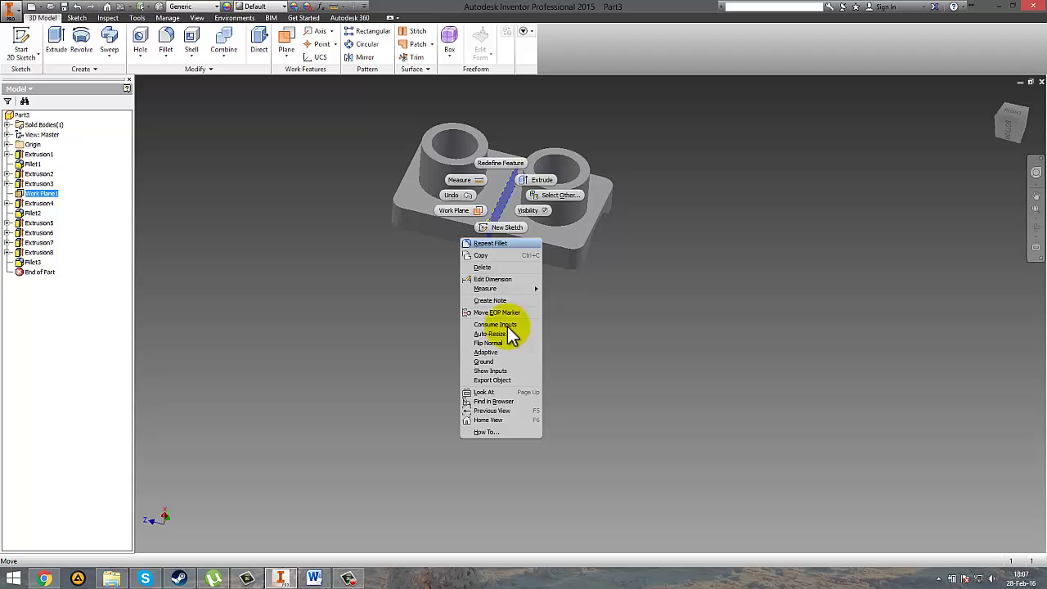
left_click(543, 210)
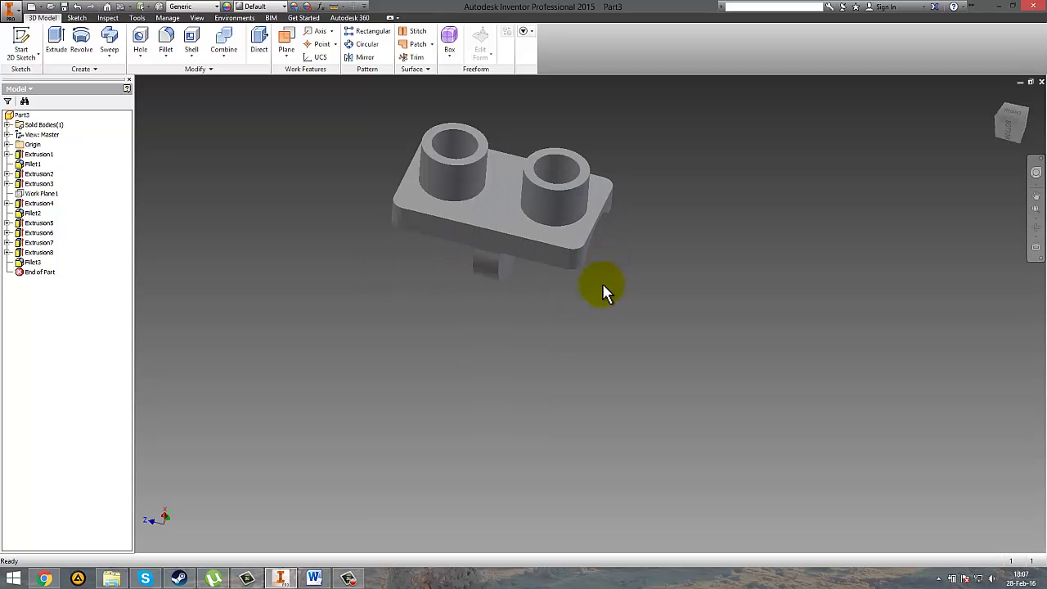
Check the stud's angled cut in the Word drawing, then create a work plane parallel to the plate's end face and tangent to the nearer stud.
left_click(314, 579)
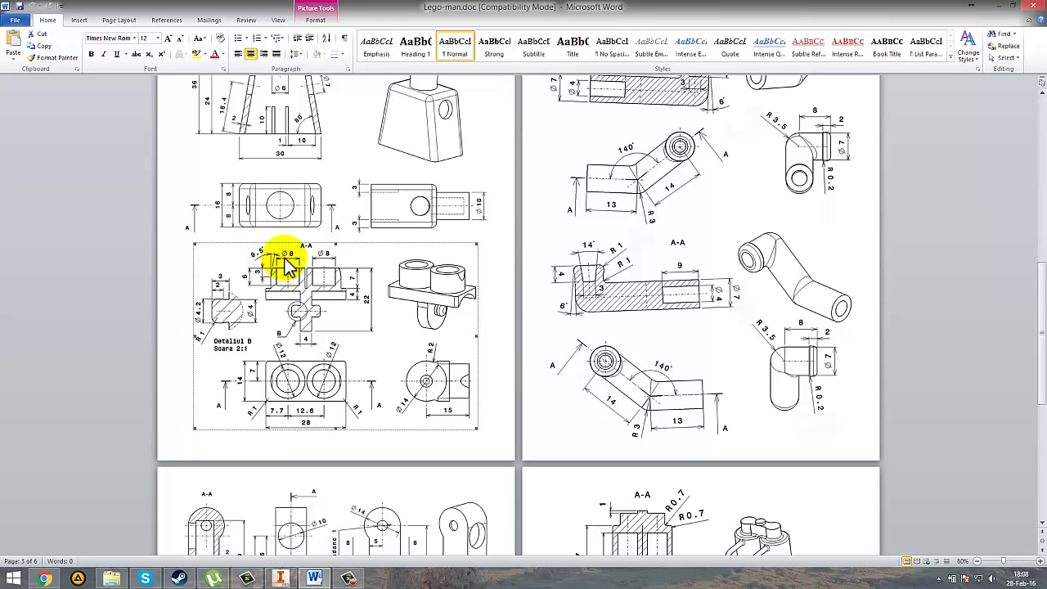
left_click(280, 578)
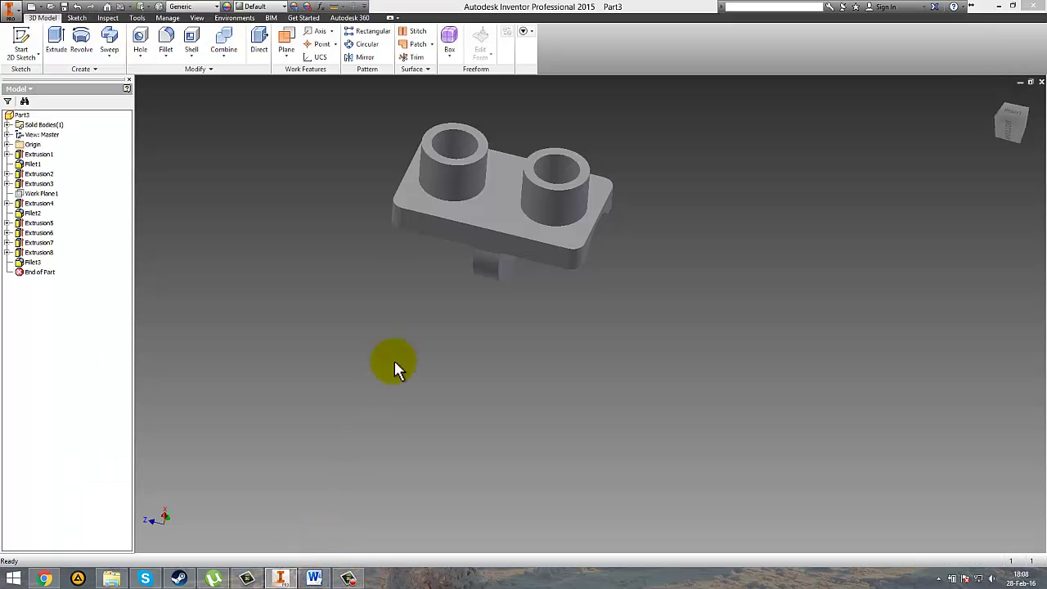
middle_click_drag(453, 279, 398, 374, "shift")
scroll(554, 332, "up", 5)
scroll(546, 317, "down", 6)
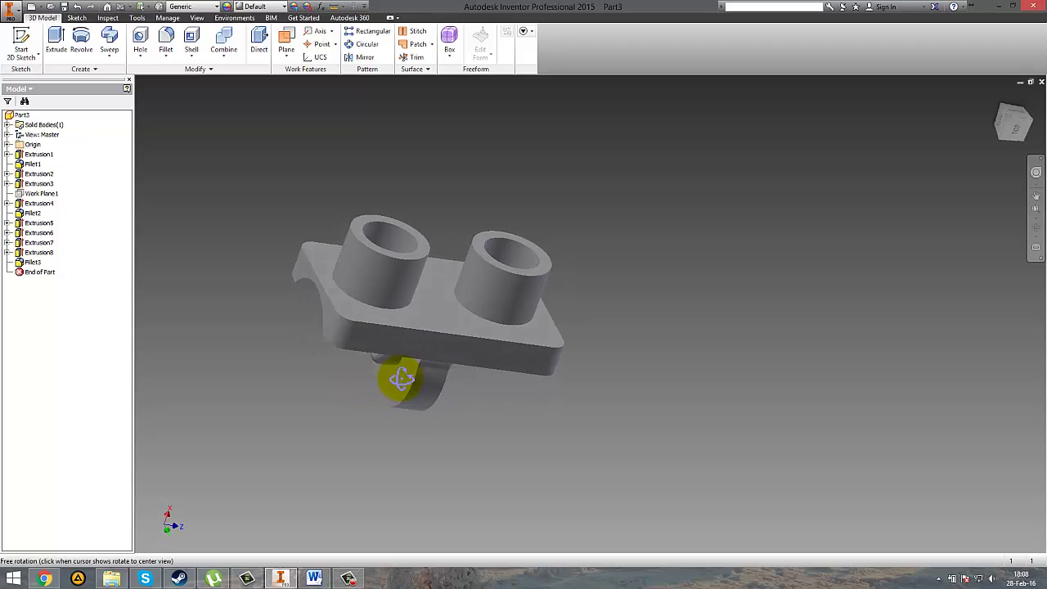
left_click(287, 41)
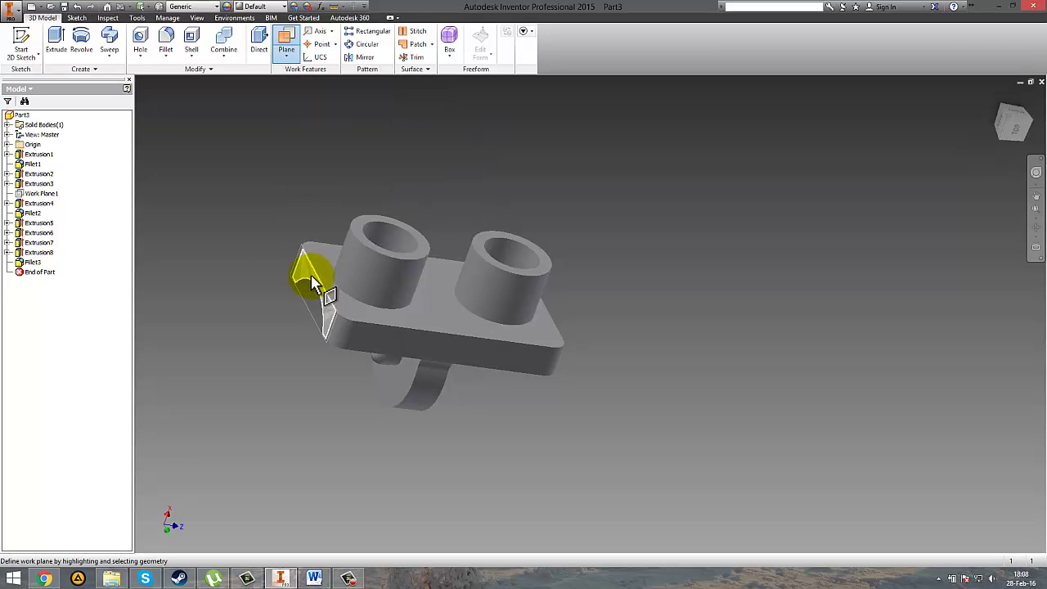
left_click(314, 284)
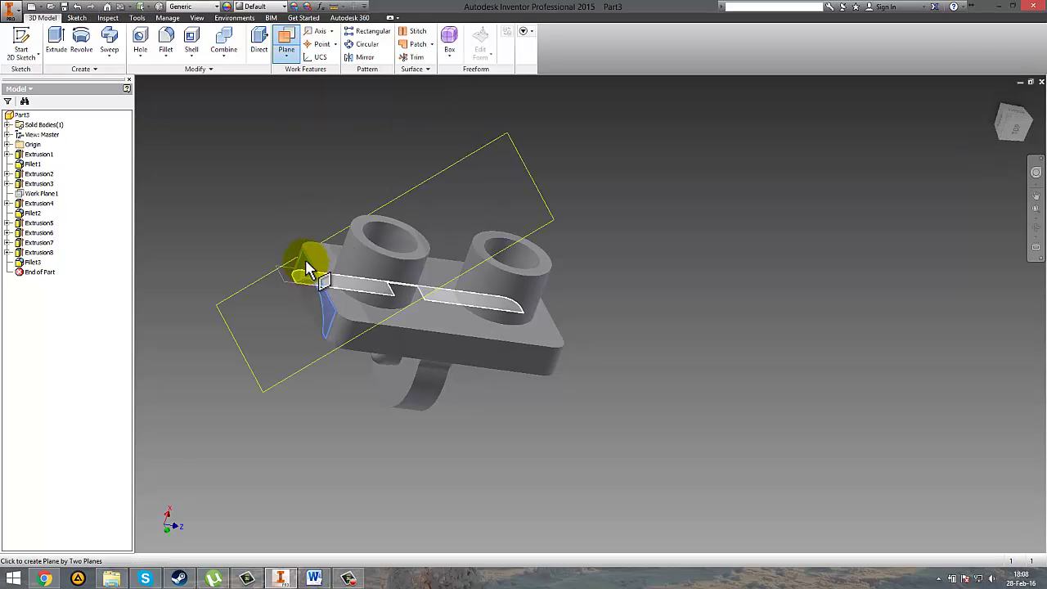
left_click(333, 305)
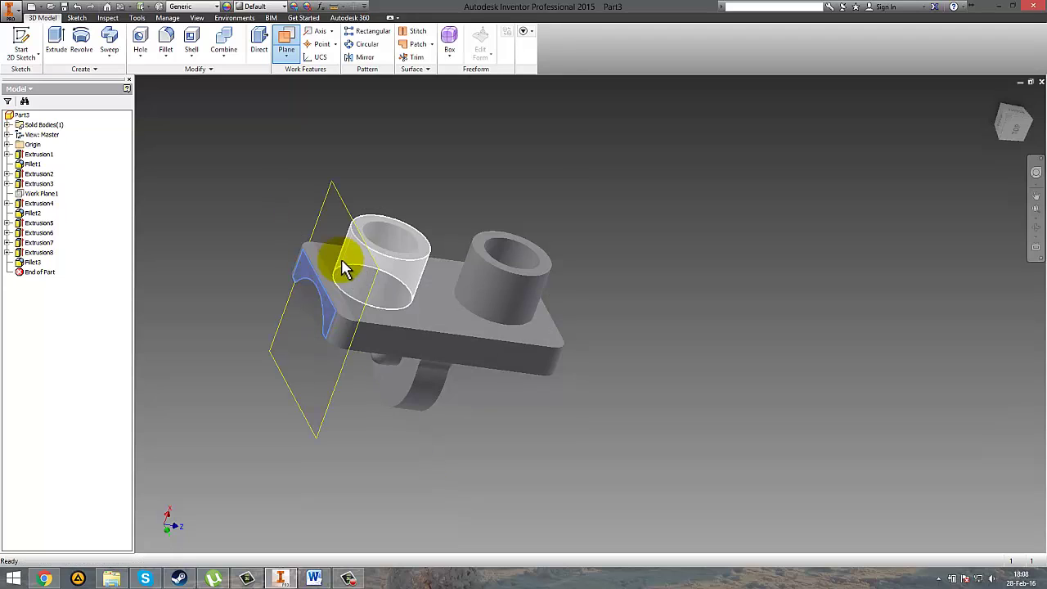
left_click(354, 267)
middle_click_drag(357, 268, 442, 329, "shift")
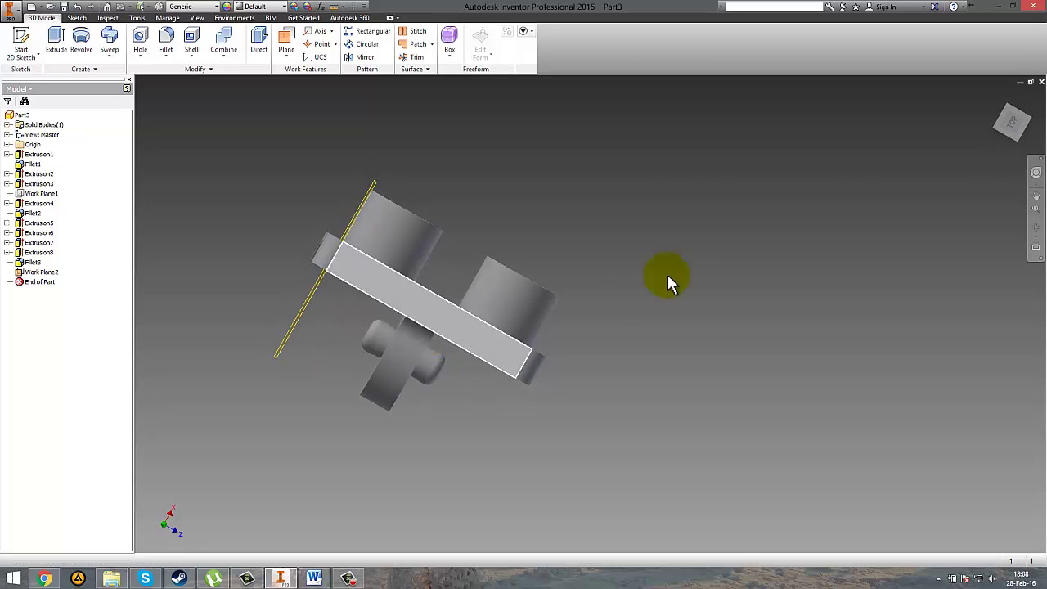
left_click(1000, 106)
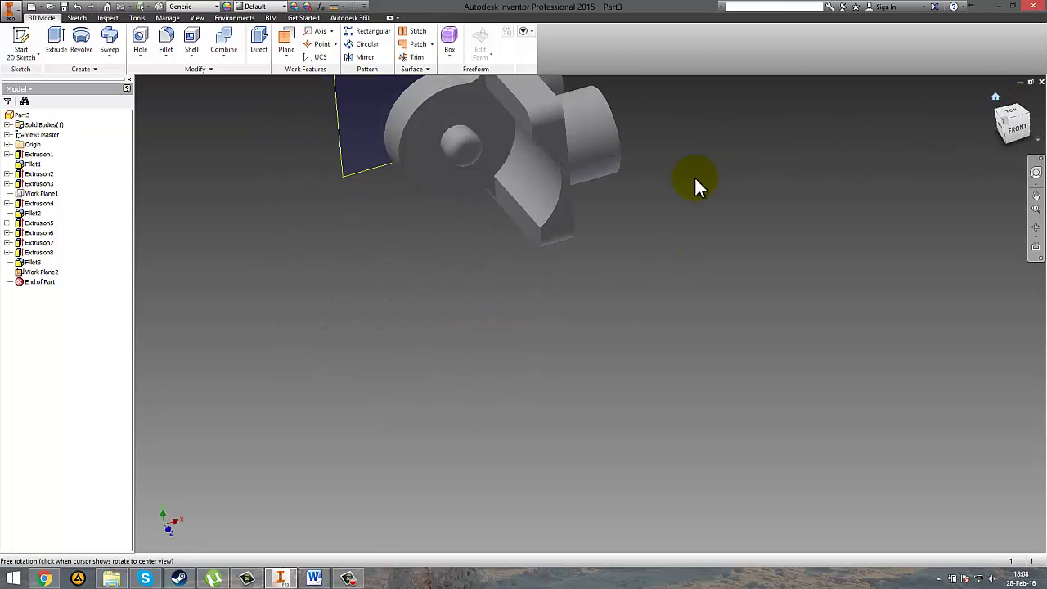
middle_click_drag(739, 236, 568, 259, "shift")
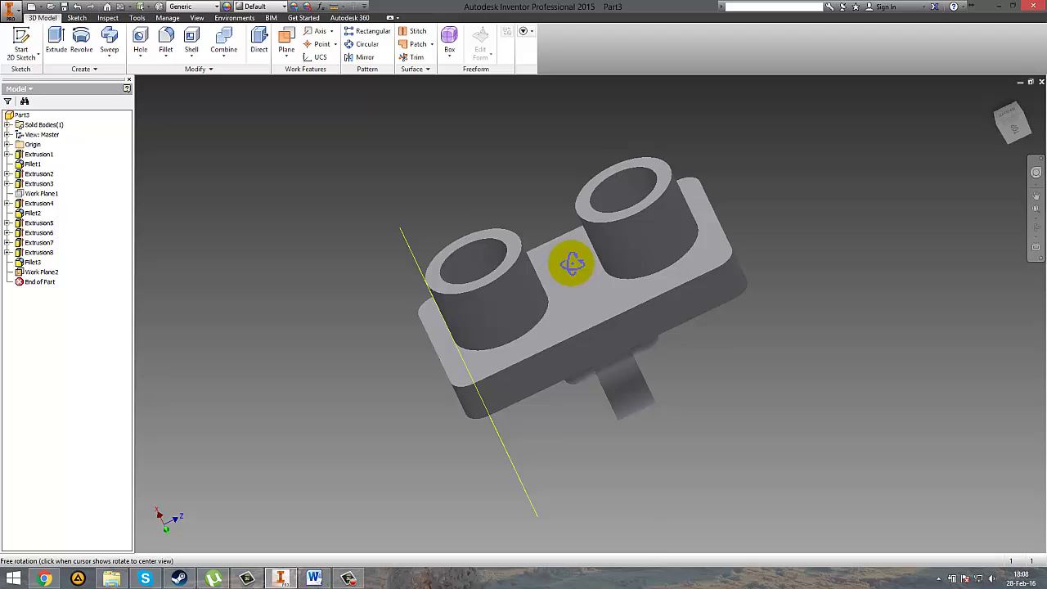
left_click(1014, 132)
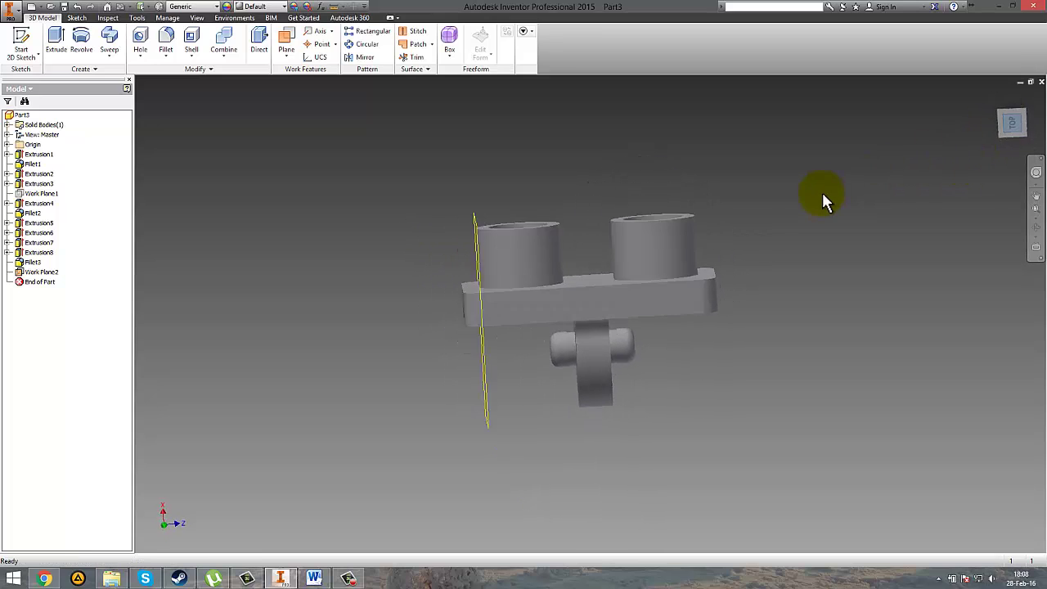
middle_click_drag(738, 248, 759, 257, "shift")
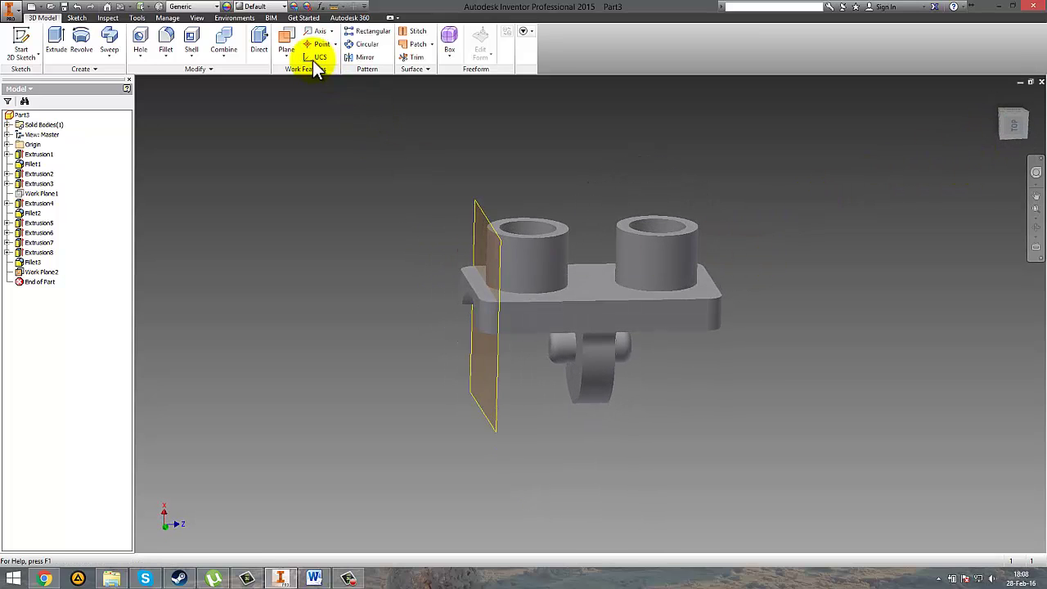
left_click(285, 56)
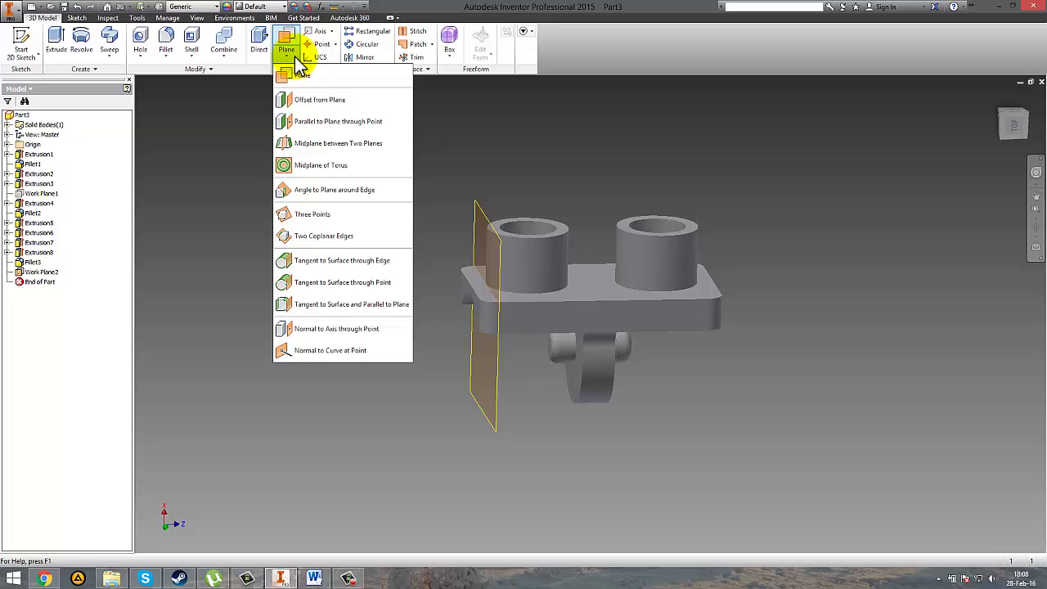
left_click(319, 197)
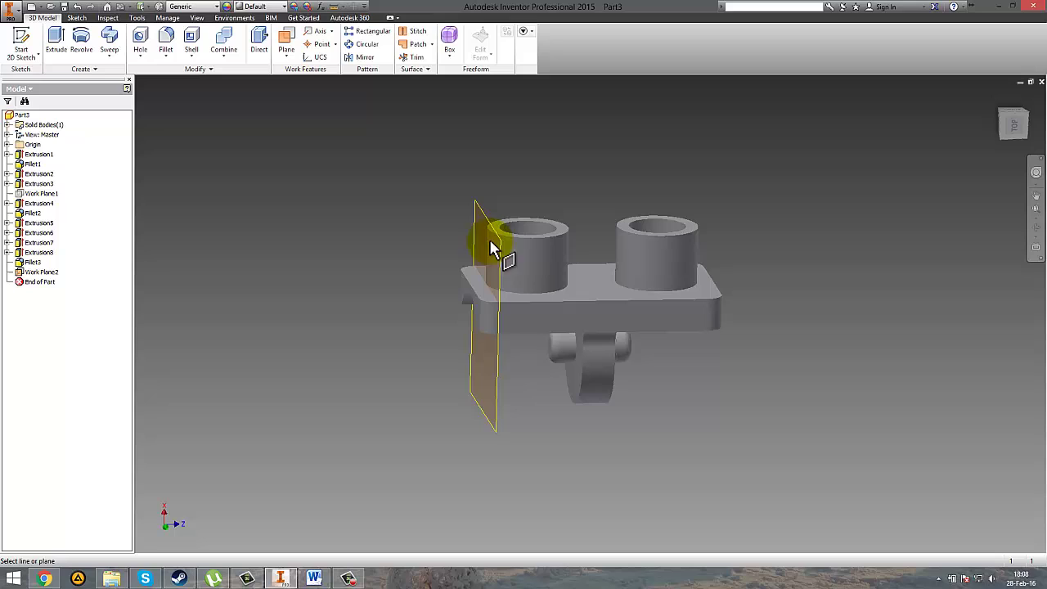
left_click(478, 203)
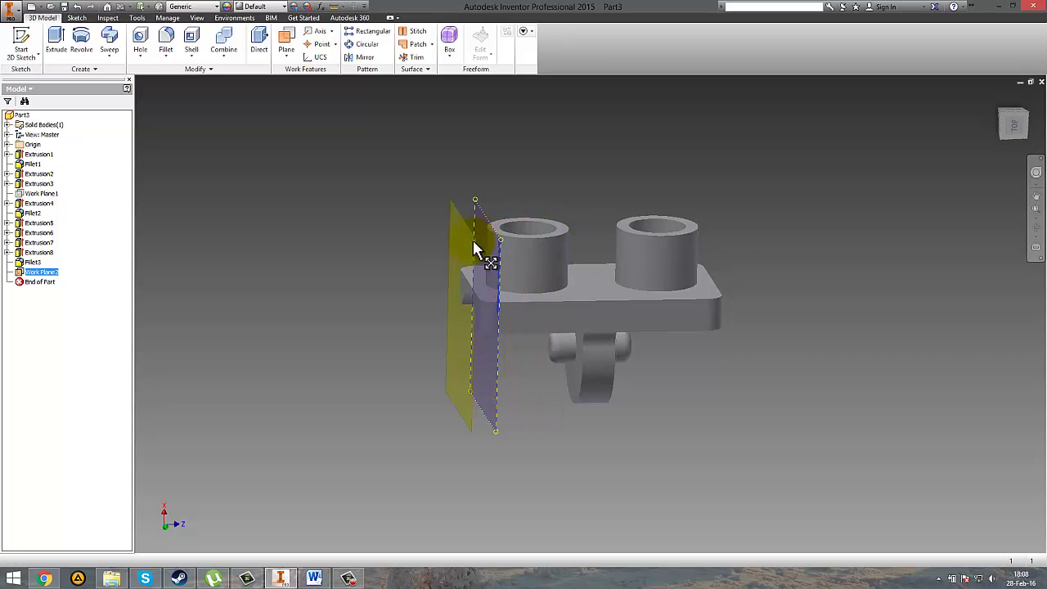
left_click(536, 263)
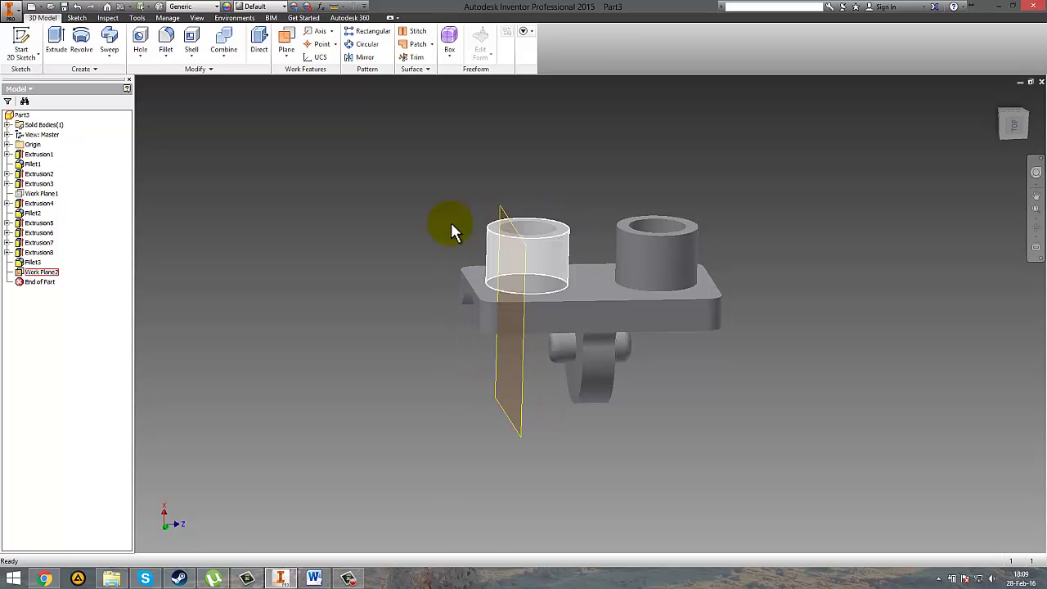
left_click(526, 249)
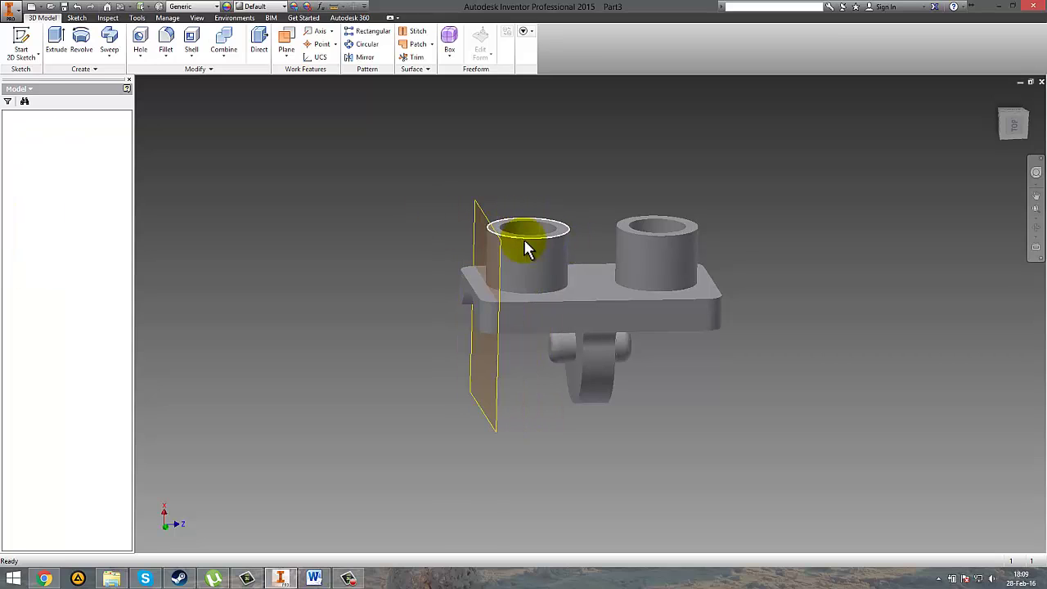
Define a work plane at an angle to the tangent work plane, pivoting about the short edge of the plate's end.
left_click(293, 63)
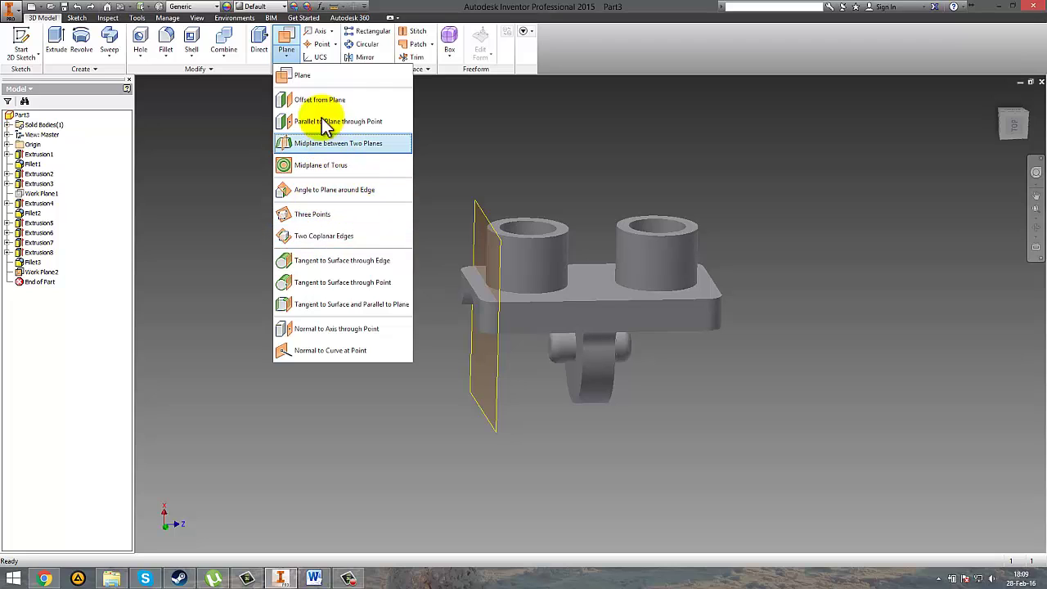
left_click(320, 190)
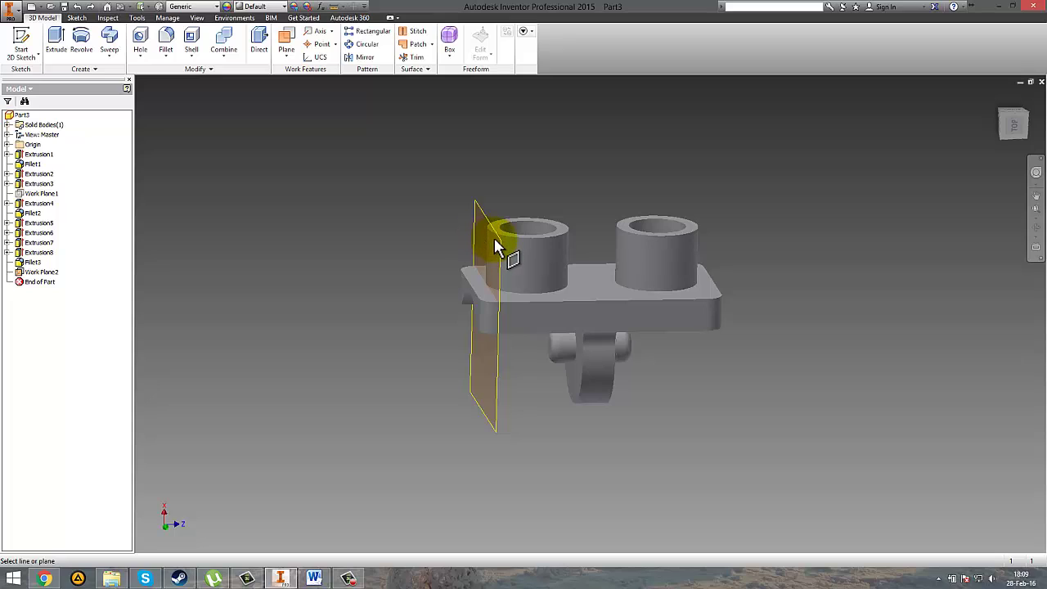
left_click(499, 237)
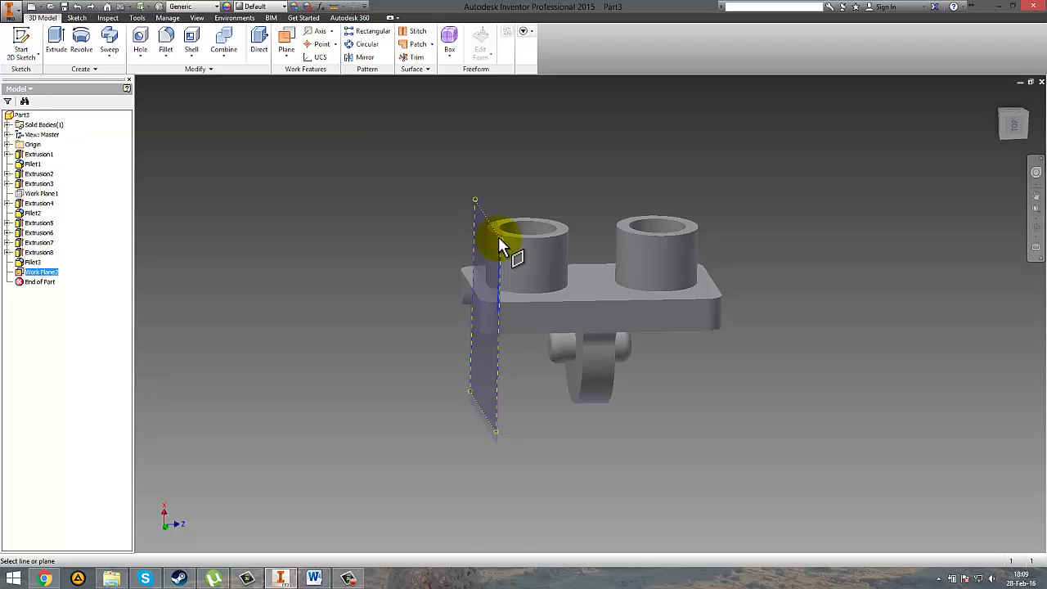
left_click(478, 300)
left_click_drag(507, 261, 466, 262)
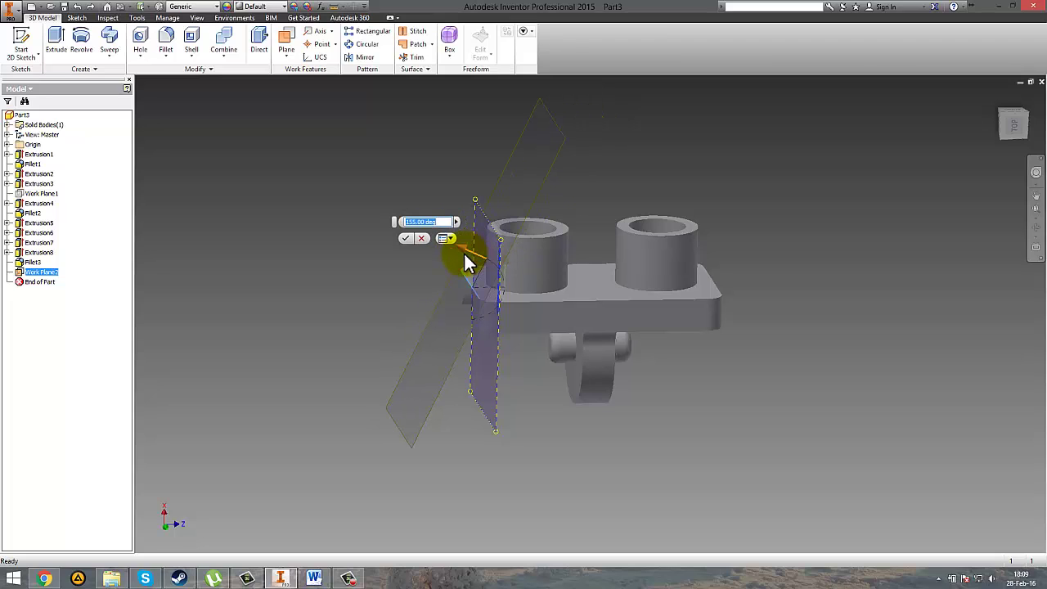
middle_click_drag(416, 270, 401, 293, "shift")
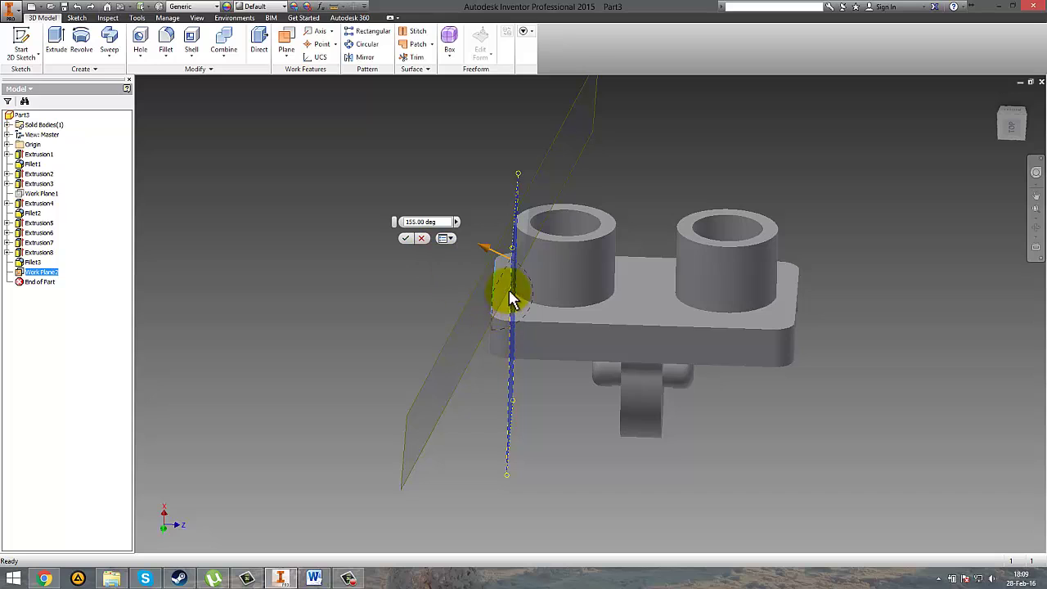
middle_click_drag(494, 315, 573, 355, "shift")
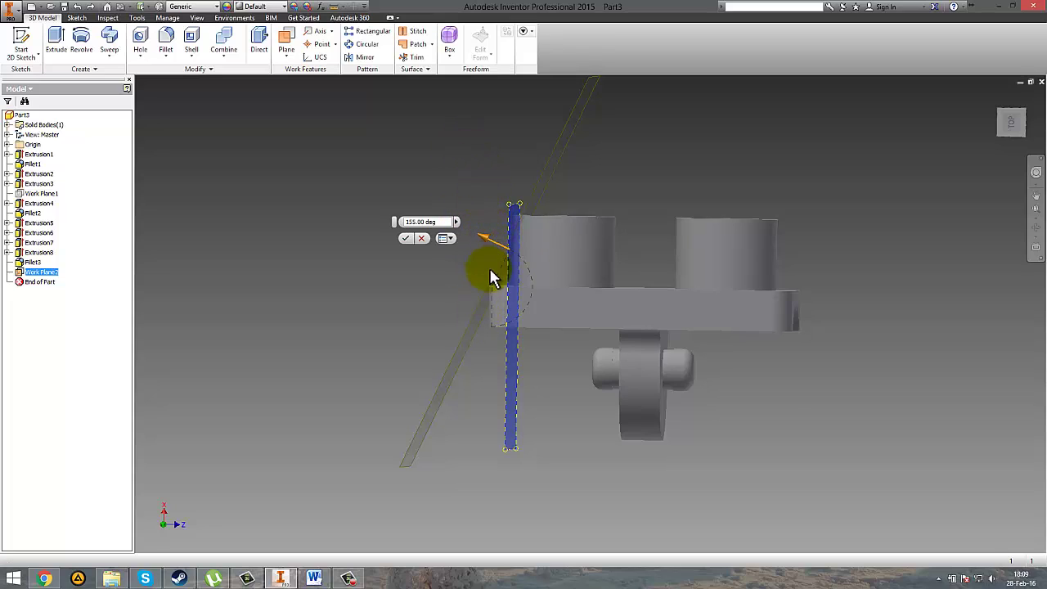
Set the pivoted work plane's angle to 170.5 degrees and create it.
left_click(414, 221)
double_click(417, 221)
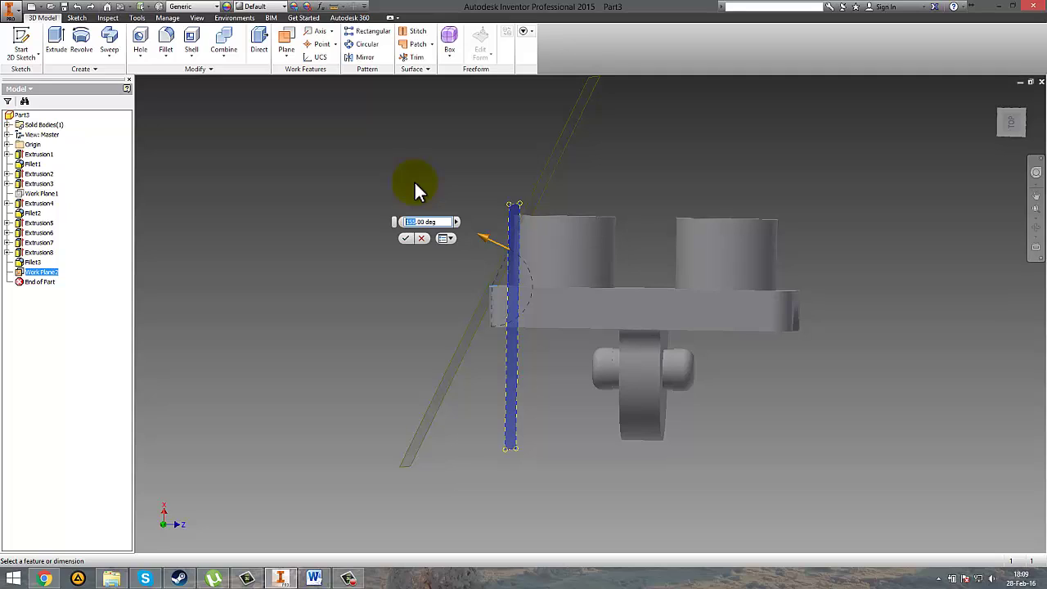
type("17")
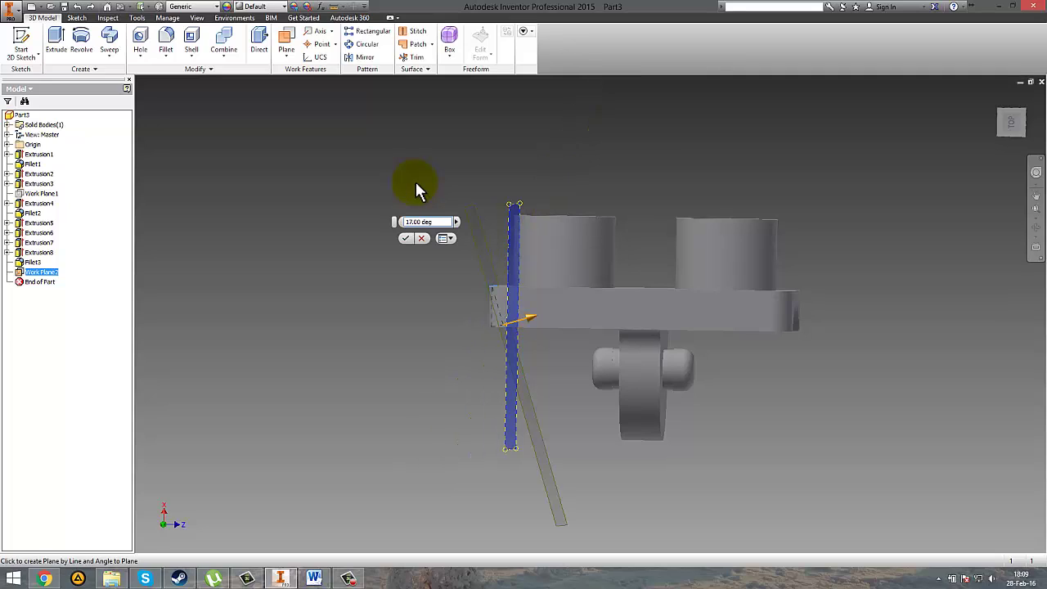
type("70.5")
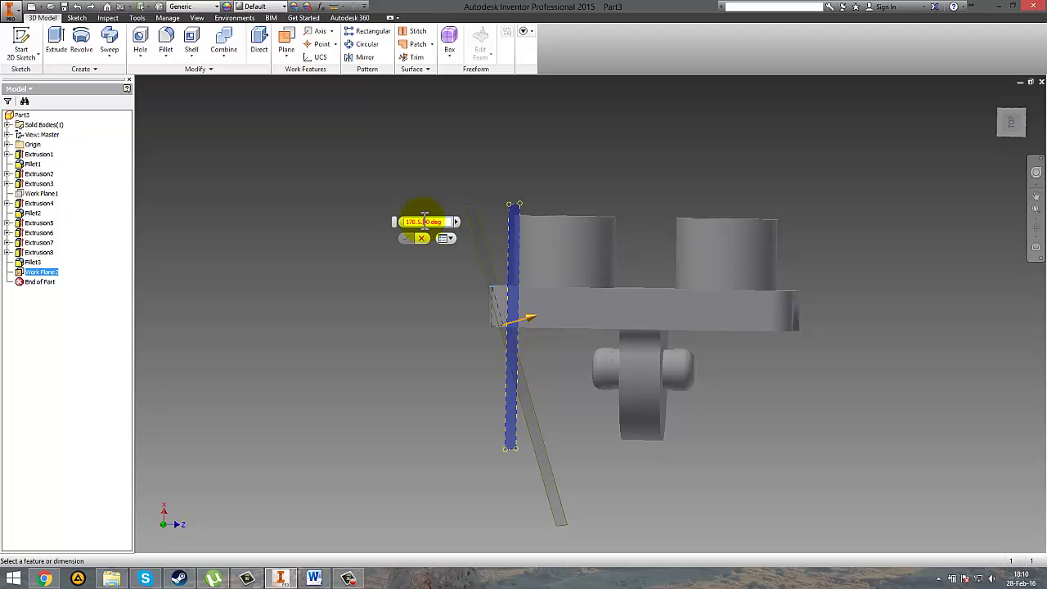
key("Delete")
key("Delete")
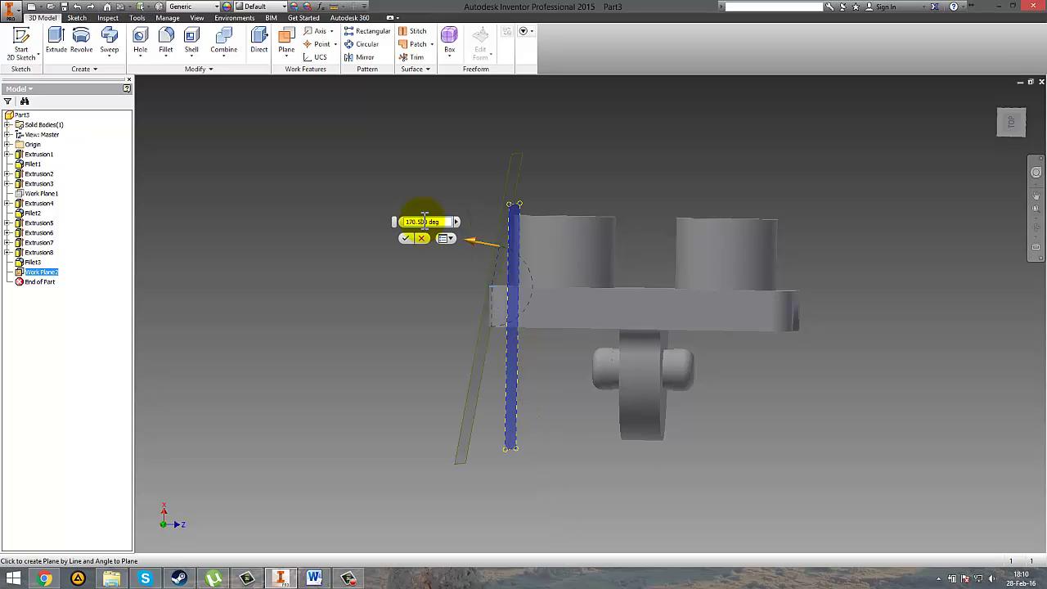
mouse_move(600, 154)
middle_mouse_down("shift")
mouse_move(619, 164)
mouse_move(594, 179)
mouse_move(601, 164)
middle_mouse_up("shift")
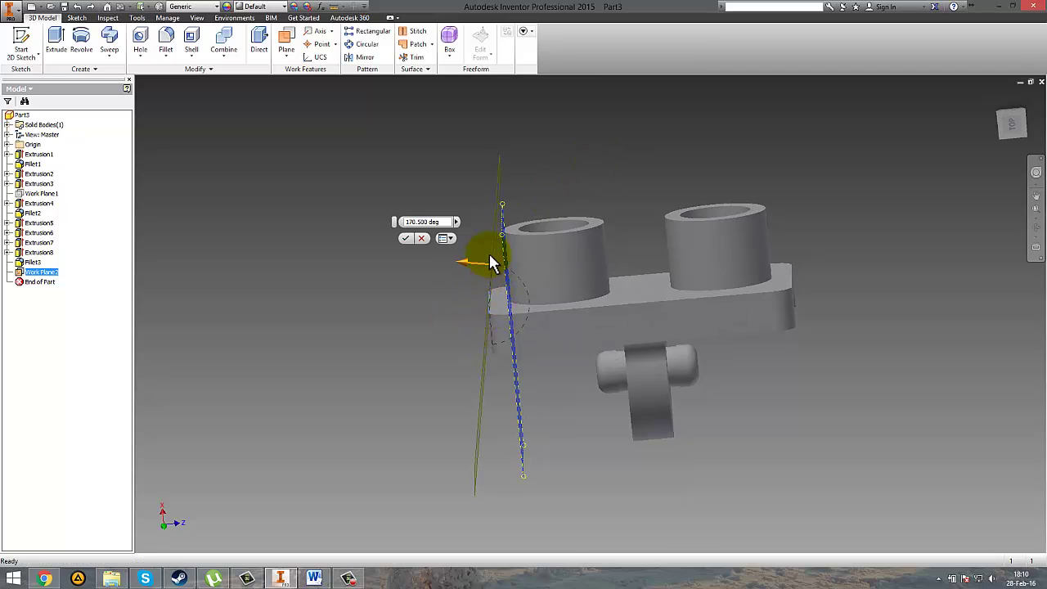
key("Return")
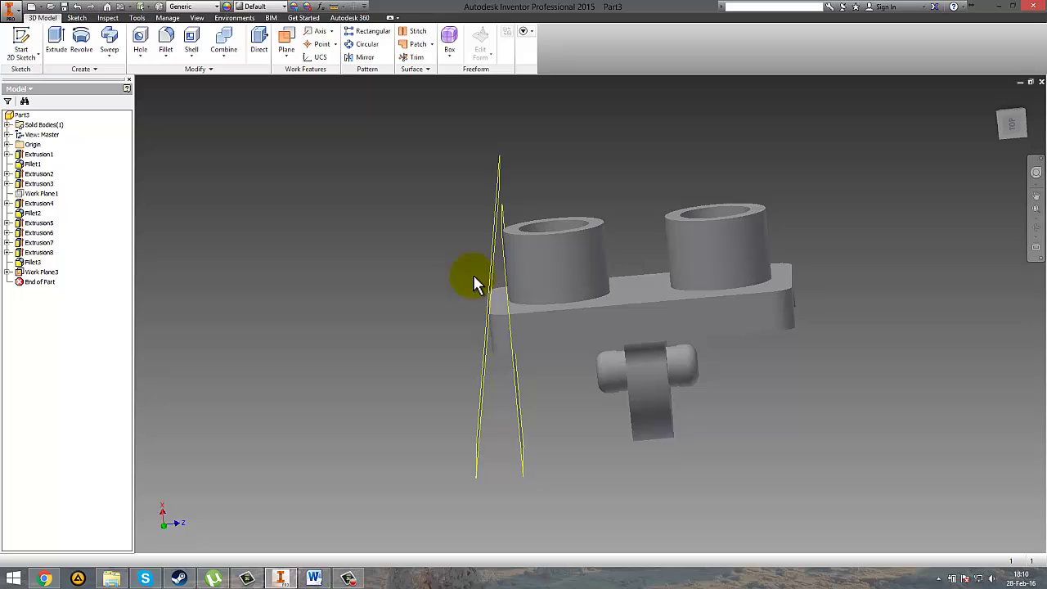
Create another work plane offset from the angled plane inward so that it cuts through the stud's outer wall.
left_click(298, 49)
left_click(296, 98)
left_click(497, 196)
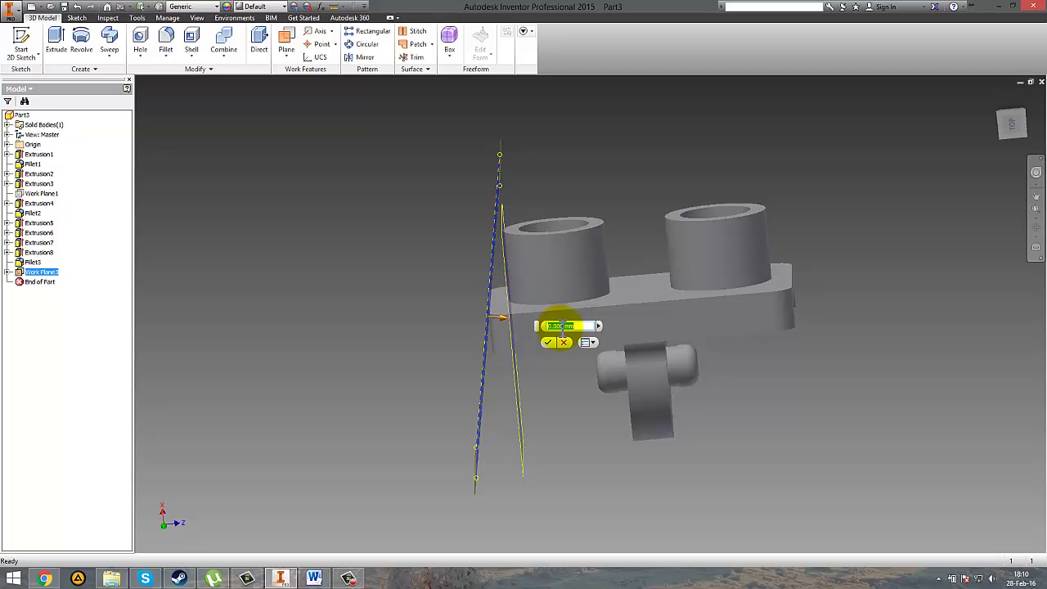
left_click(550, 343)
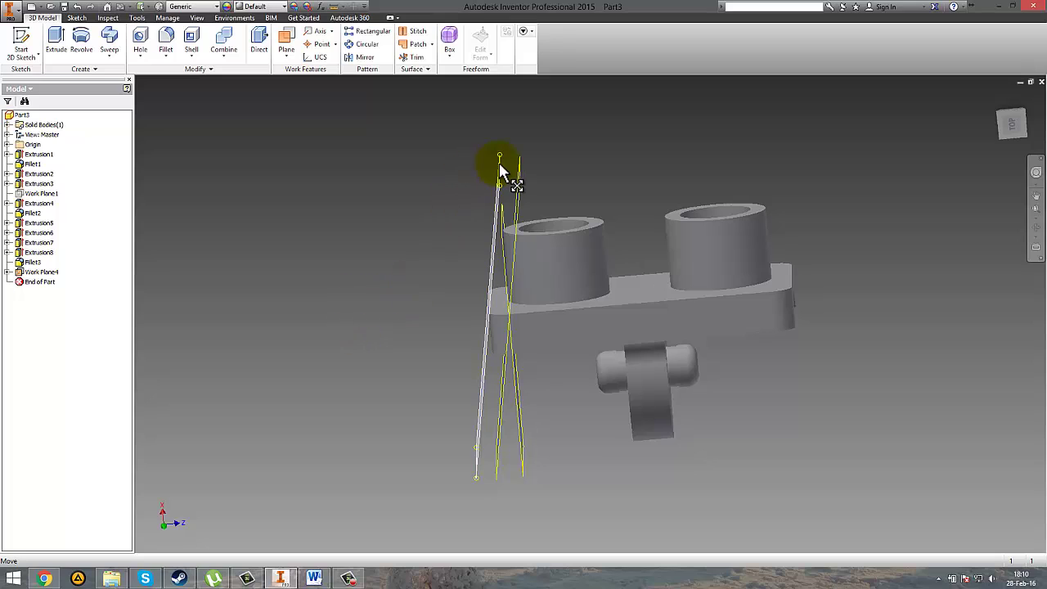
Delete the tangent and angled work planes, excluding consumed sketches and features and dependent work features from the deletion.
left_click(501, 220)
key("Delete")
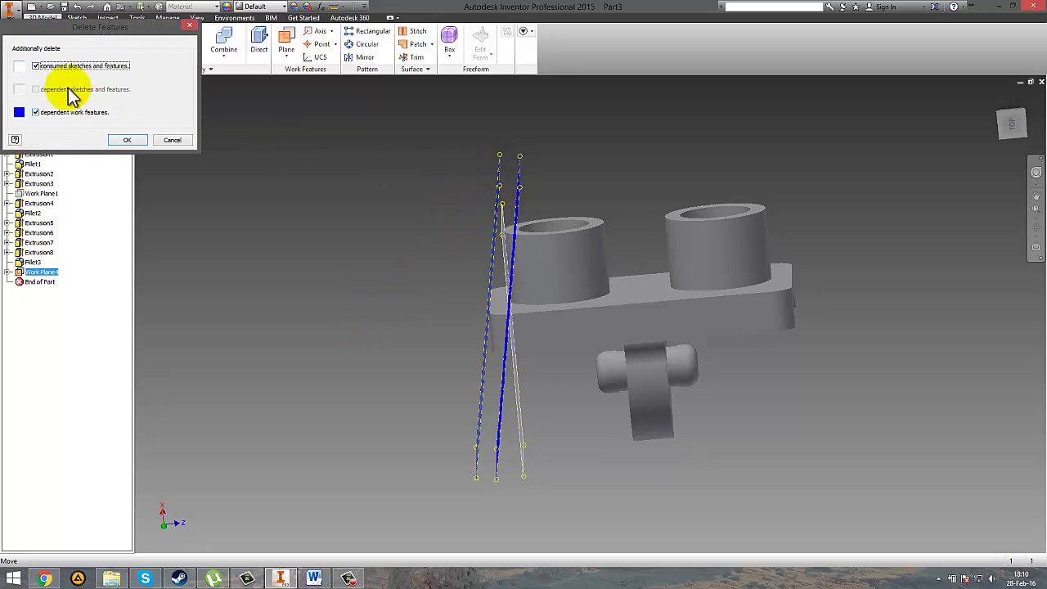
left_click(35, 66)
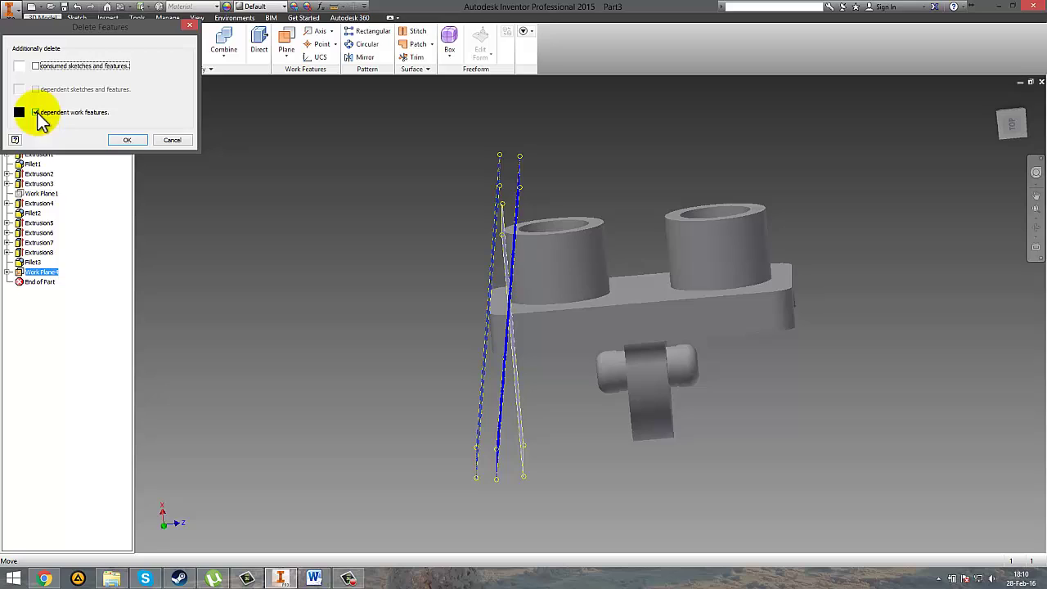
left_click(36, 112)
left_click(125, 141)
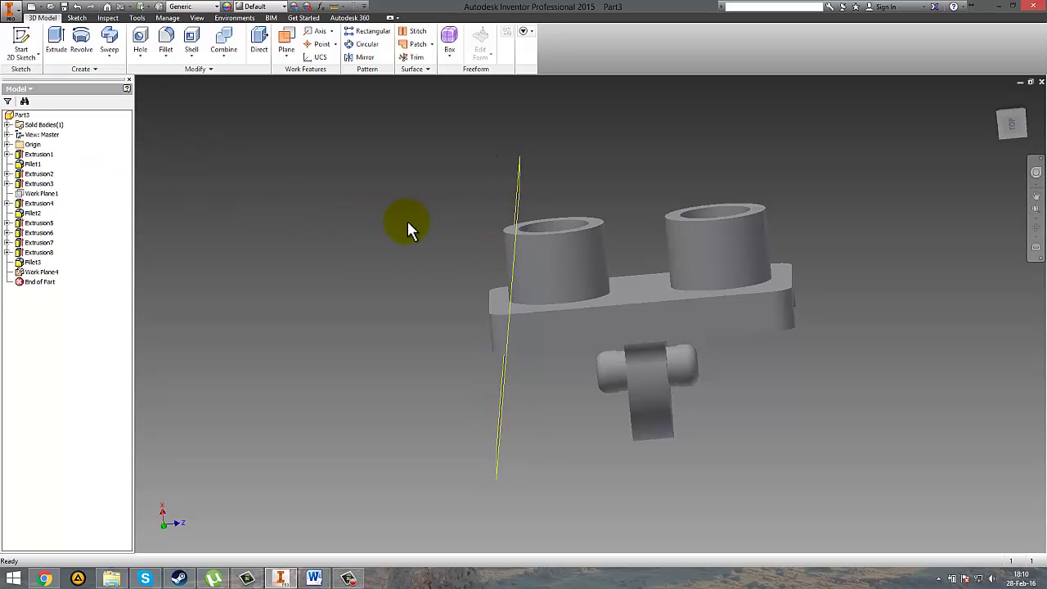
middle_click_drag(408, 232, 473, 245, "shift")
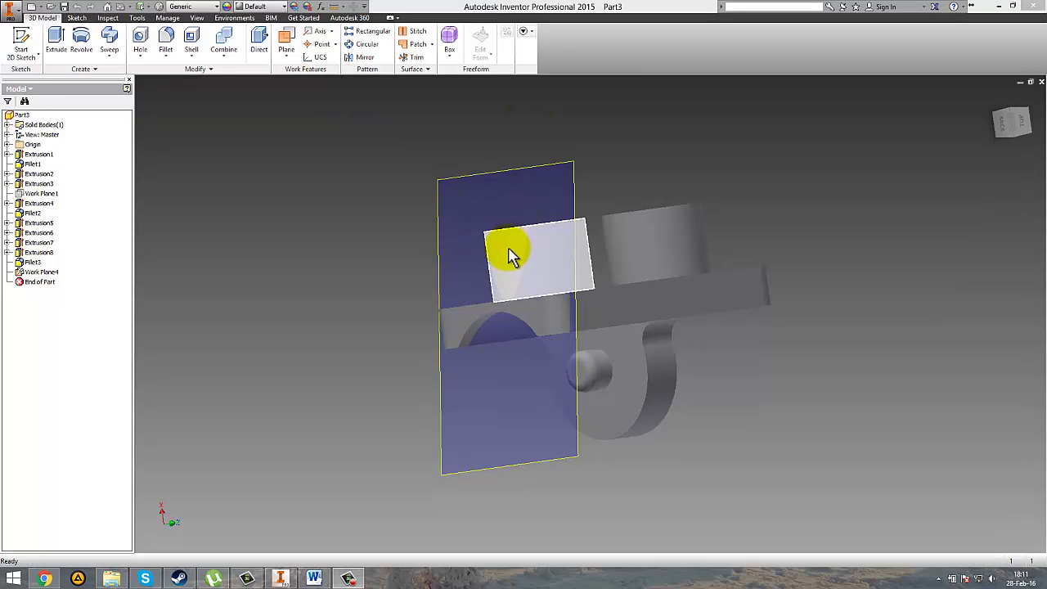
key("F6")
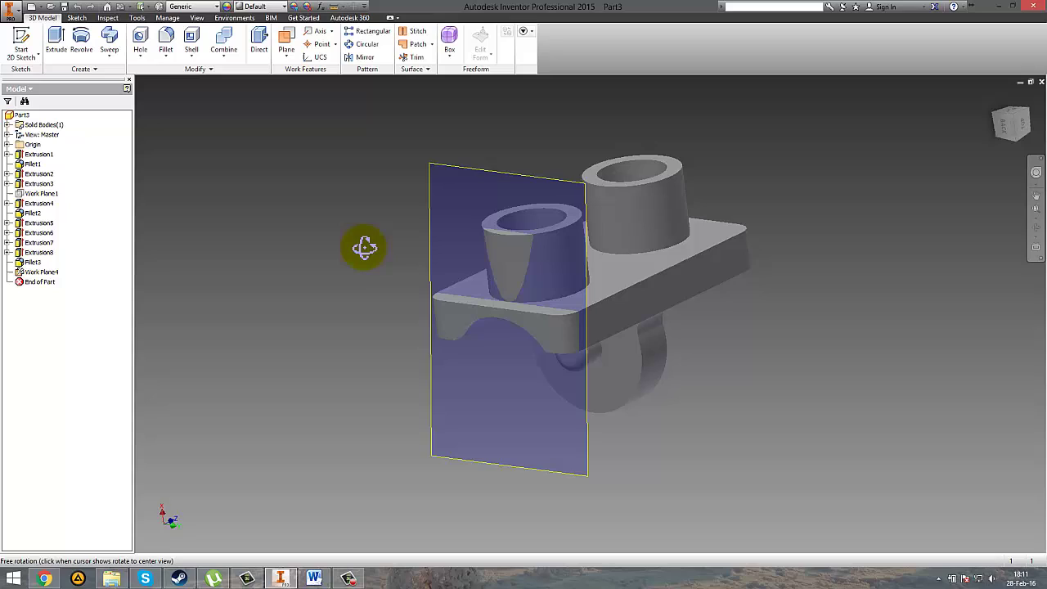
Start a sketch on the inclined work plane and draw a horizontal line about 16 mm long across the upper part of the stud.
right_click(462, 186)
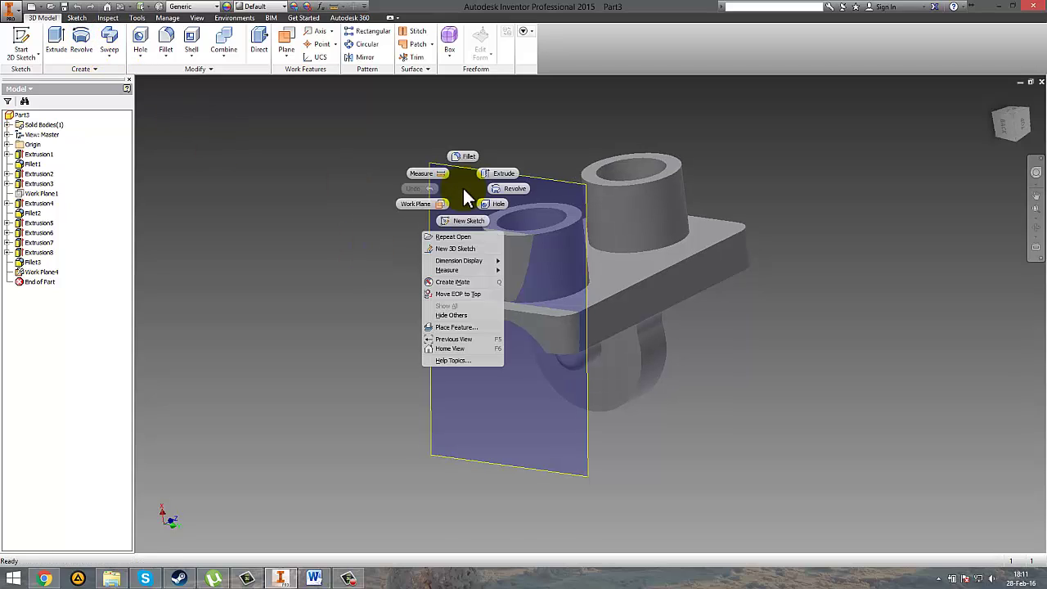
left_click(478, 223)
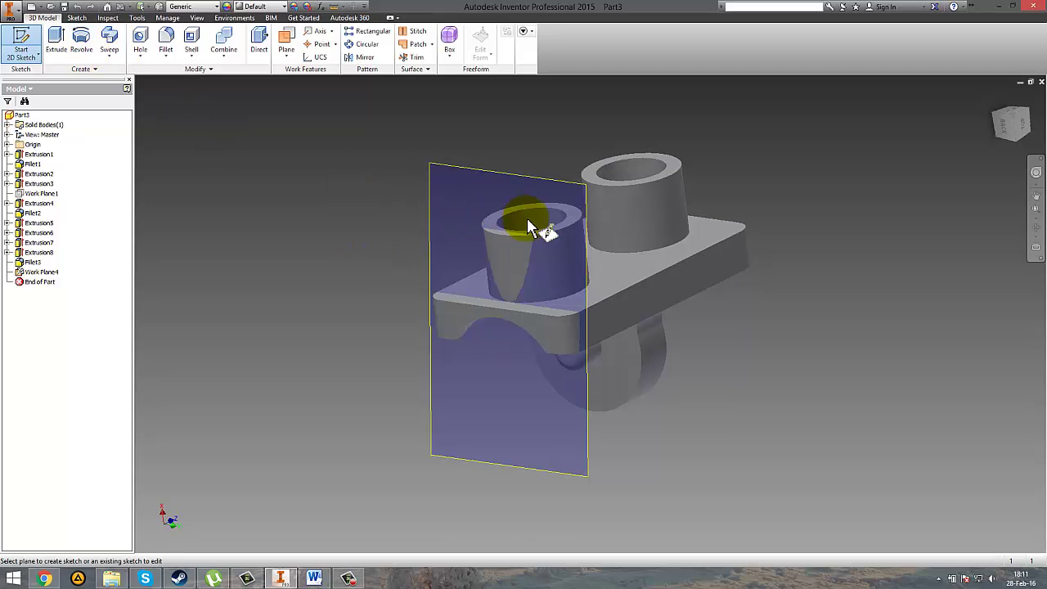
left_click(468, 170)
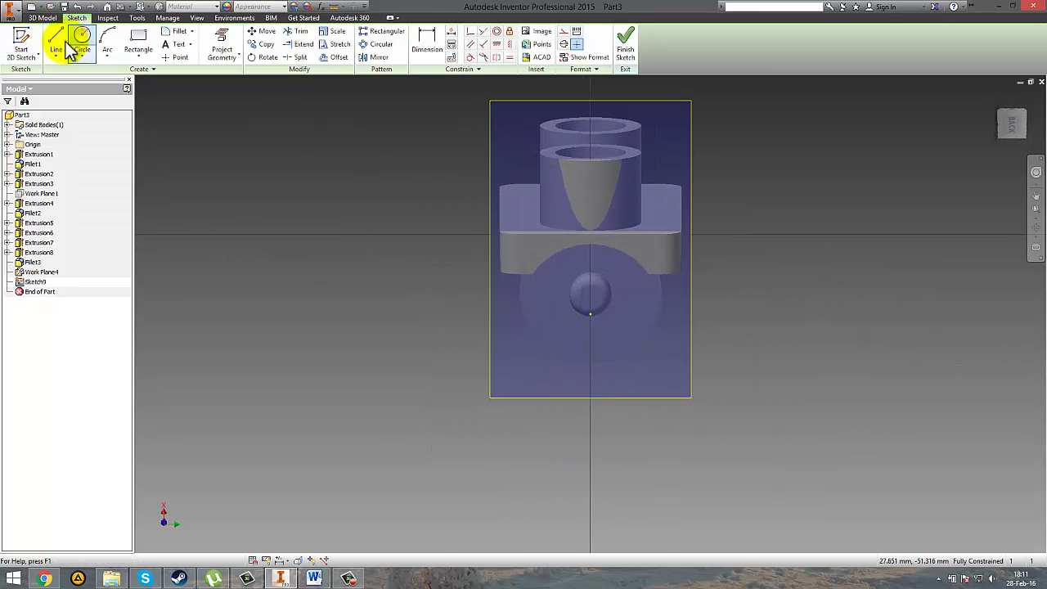
left_click(136, 41)
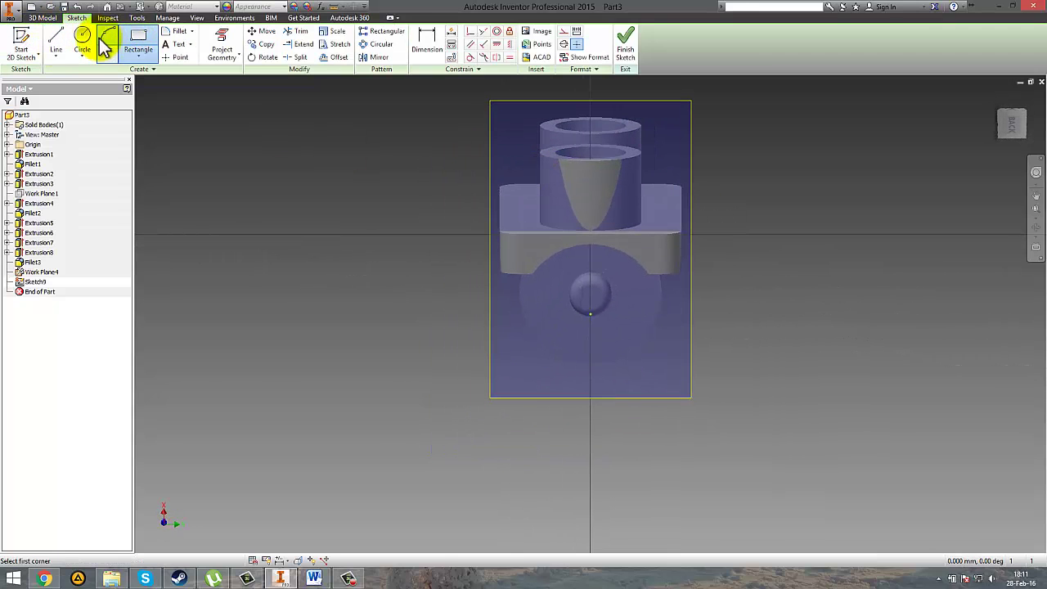
left_click(55, 41)
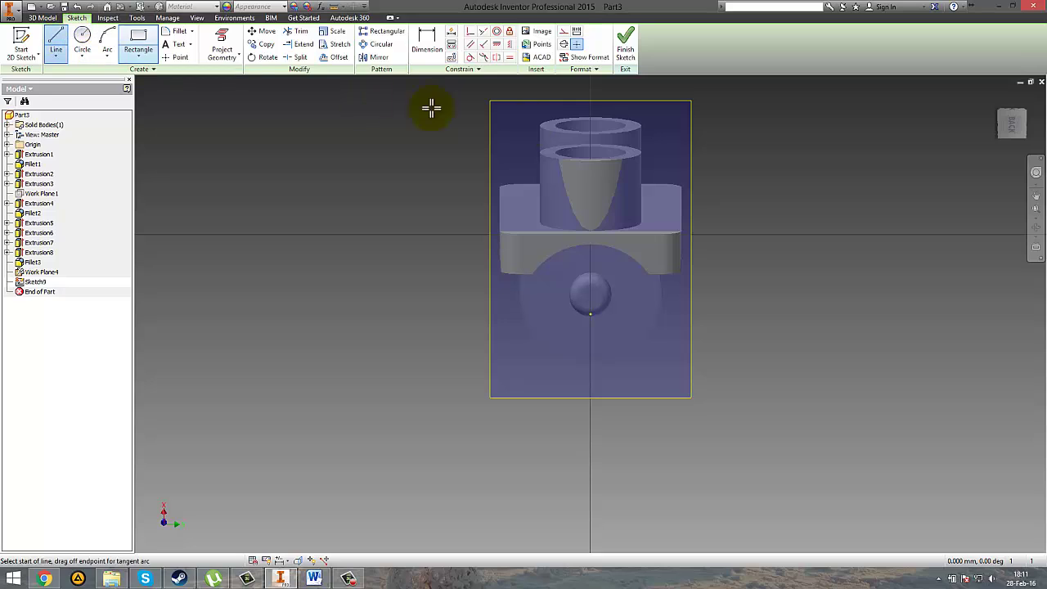
left_click(513, 141)
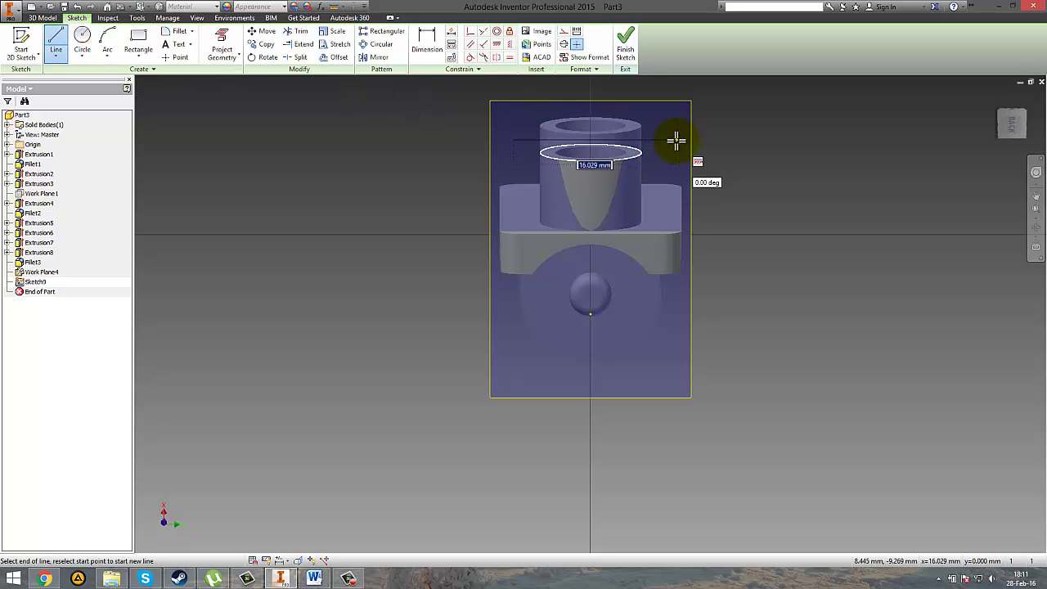
left_click(676, 141)
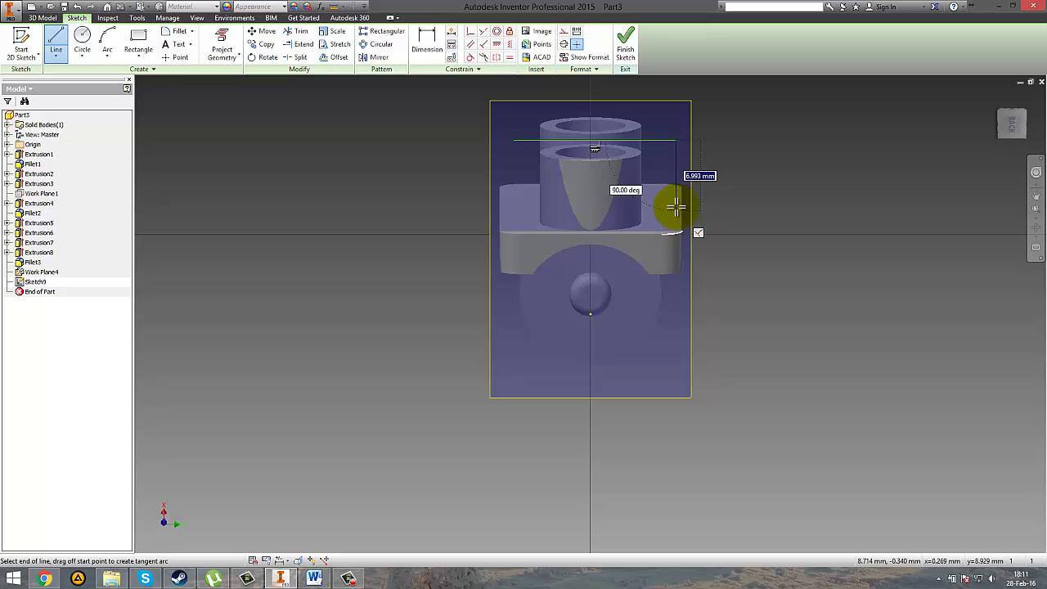
Close a four-sided outline from that line down to both ends of the plate's top surface and finish the sketch.
scroll(671, 219, "down", 2)
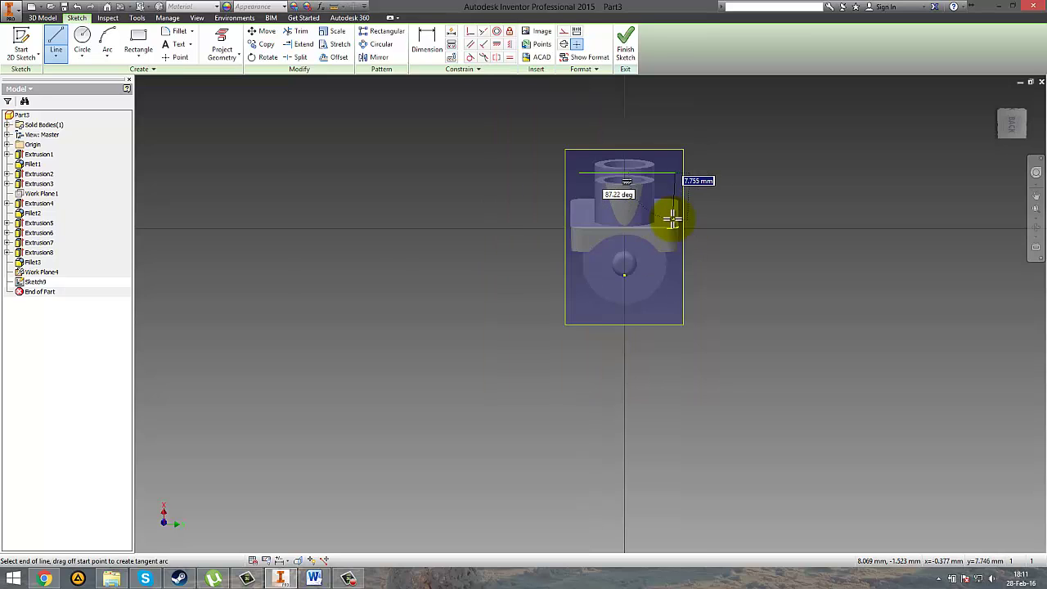
scroll(671, 224, "up", 6)
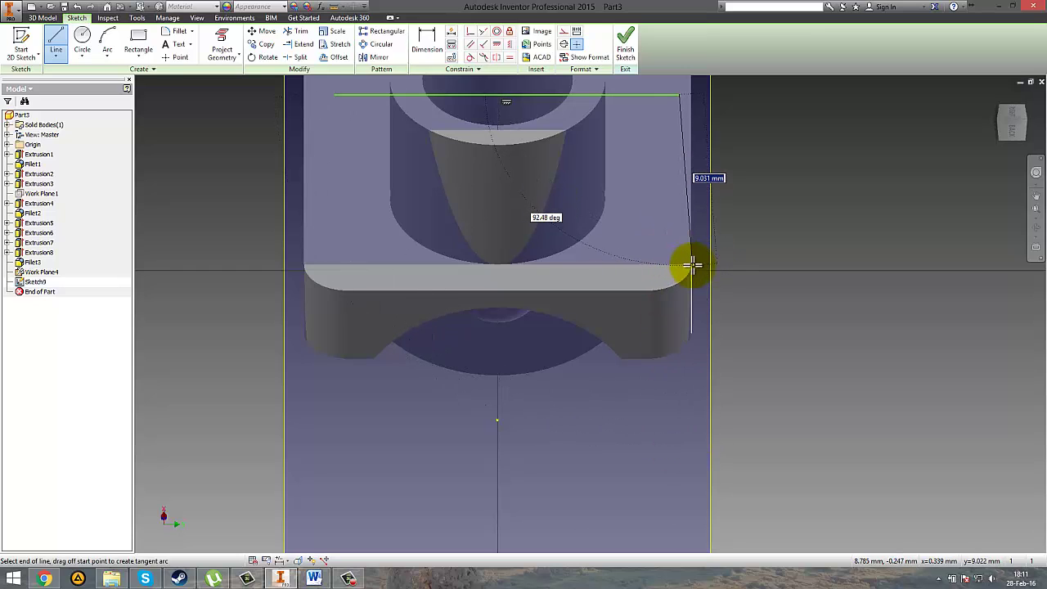
left_click(692, 264)
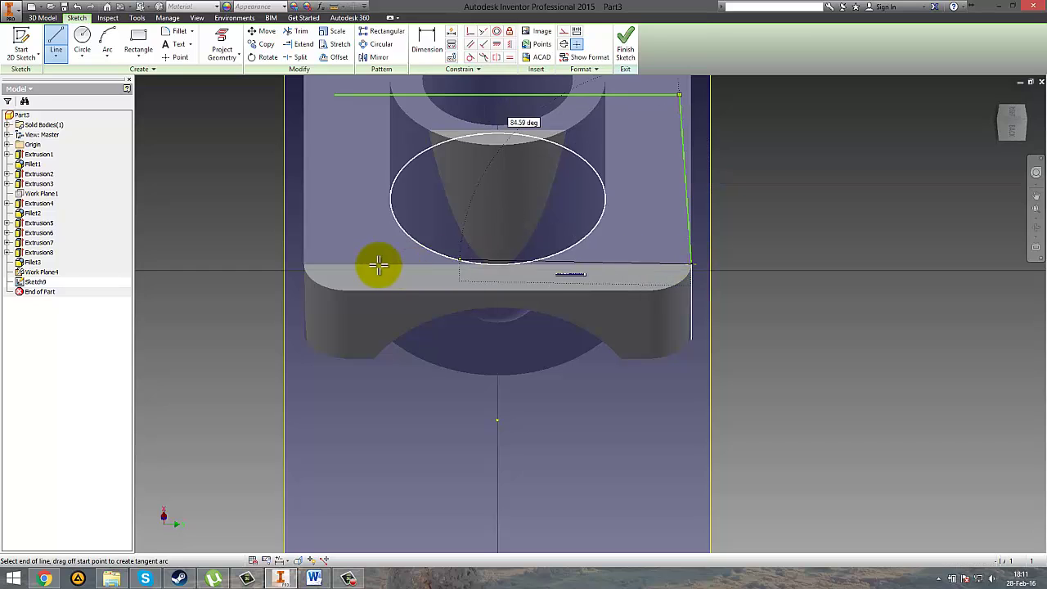
left_click(304, 264)
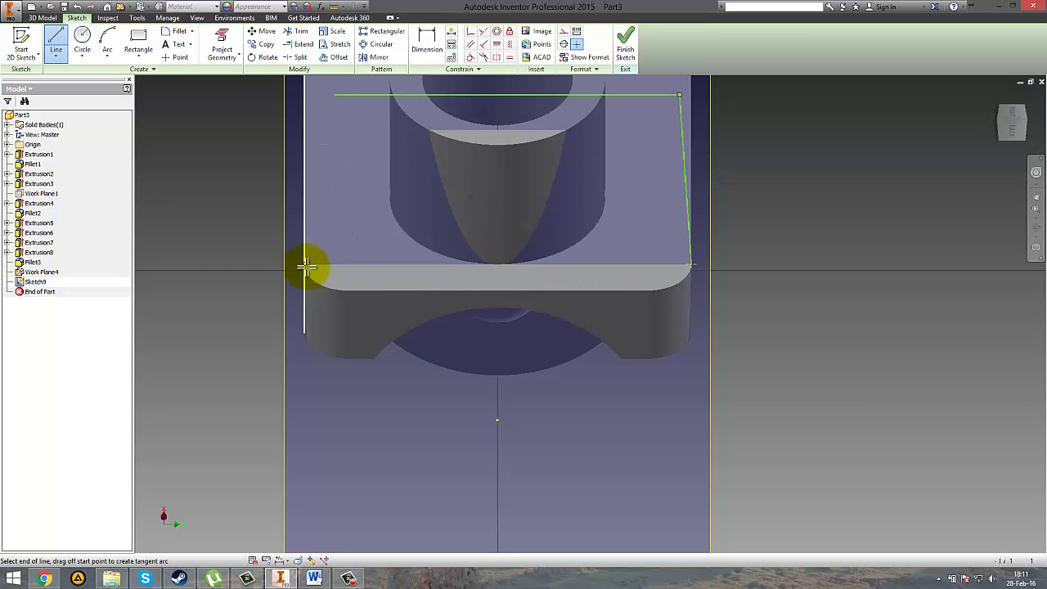
middle_click_drag(346, 221, 340, 279)
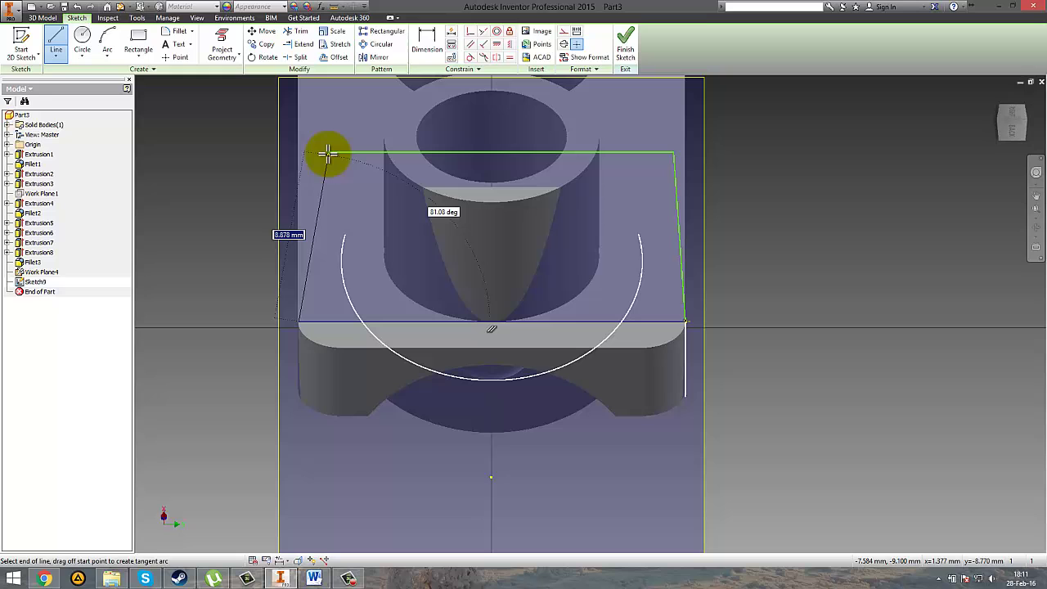
left_click(328, 153)
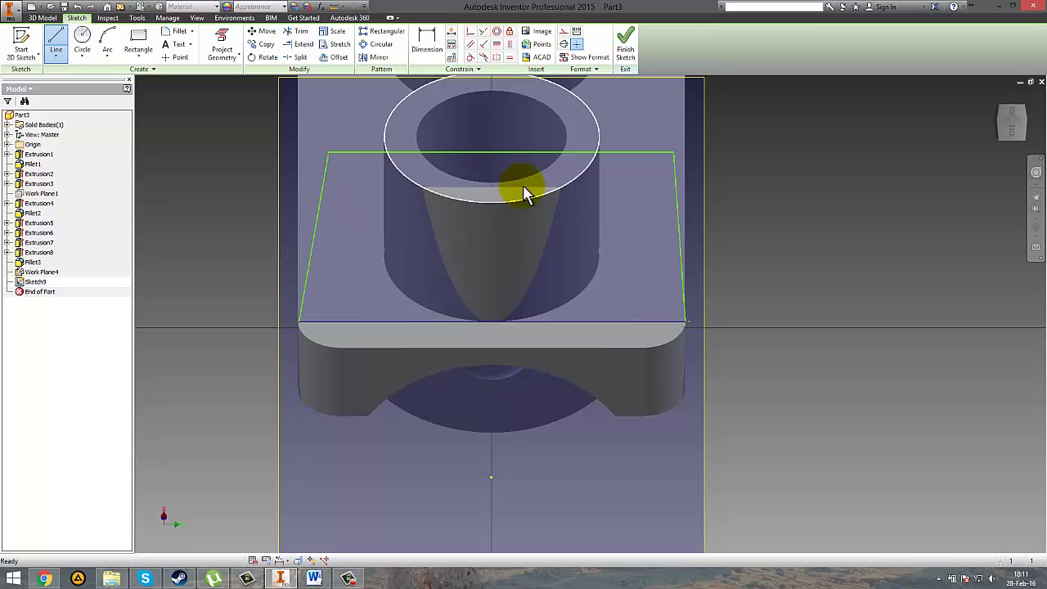
left_click(626, 58)
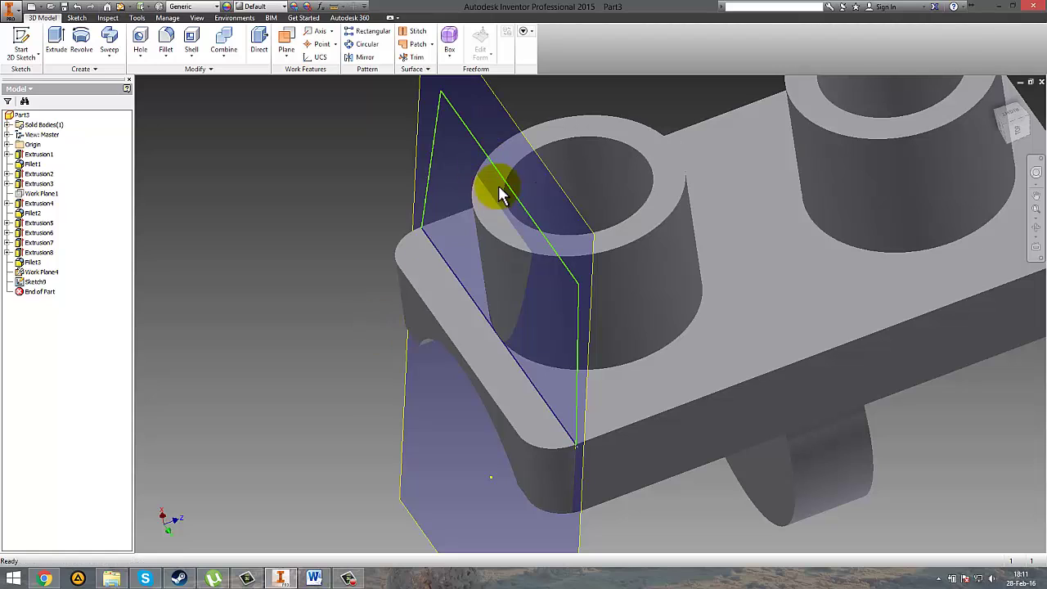
Extrude the four-sided profile 2 mm outward as a cut to remove the inclined slice from the stud's outer wall.
left_click(62, 48)
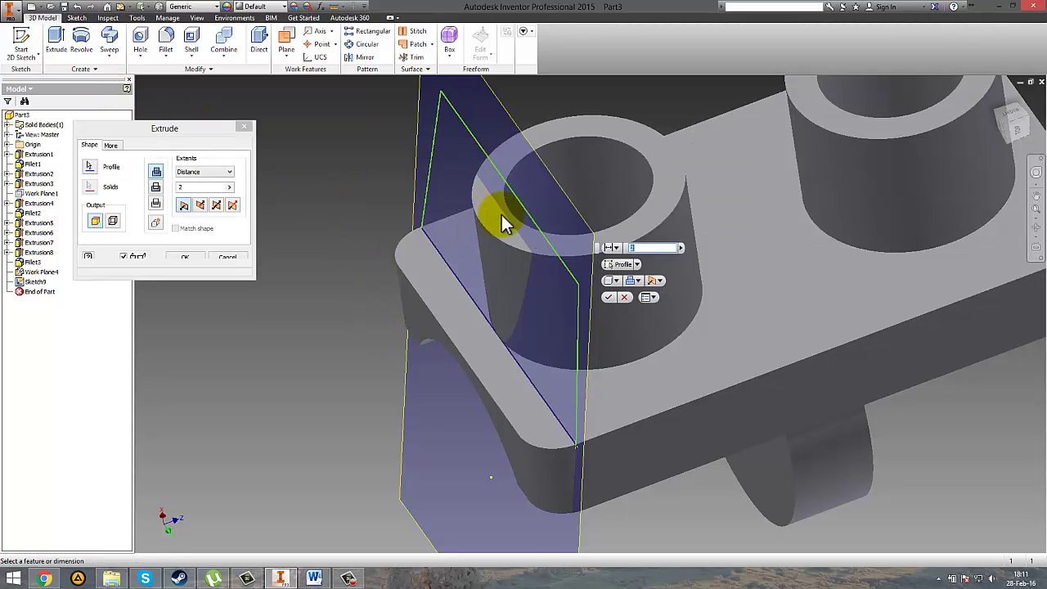
left_click(200, 205)
left_click(156, 205)
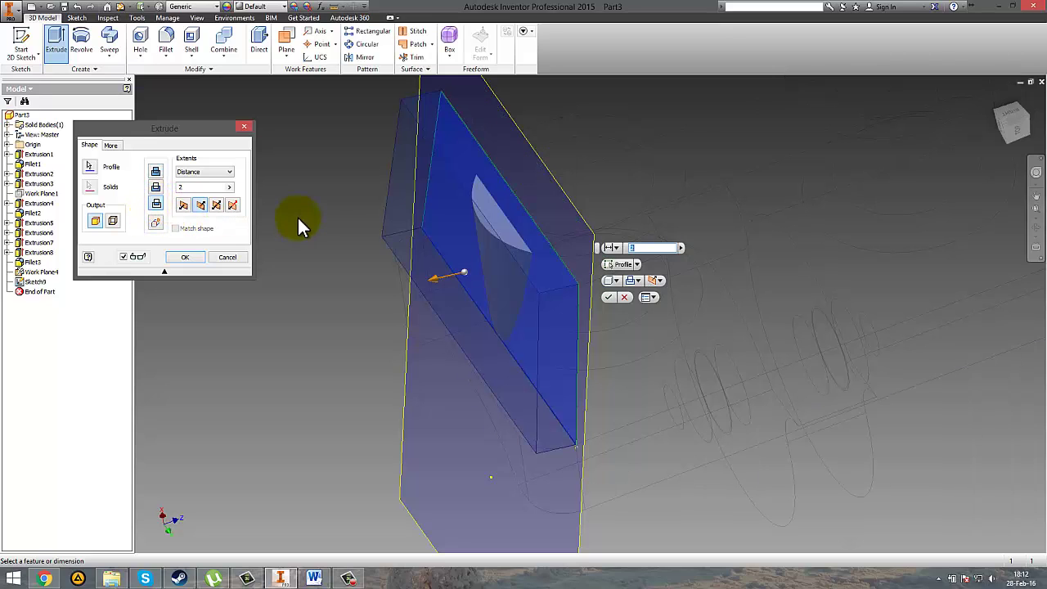
left_click(156, 186)
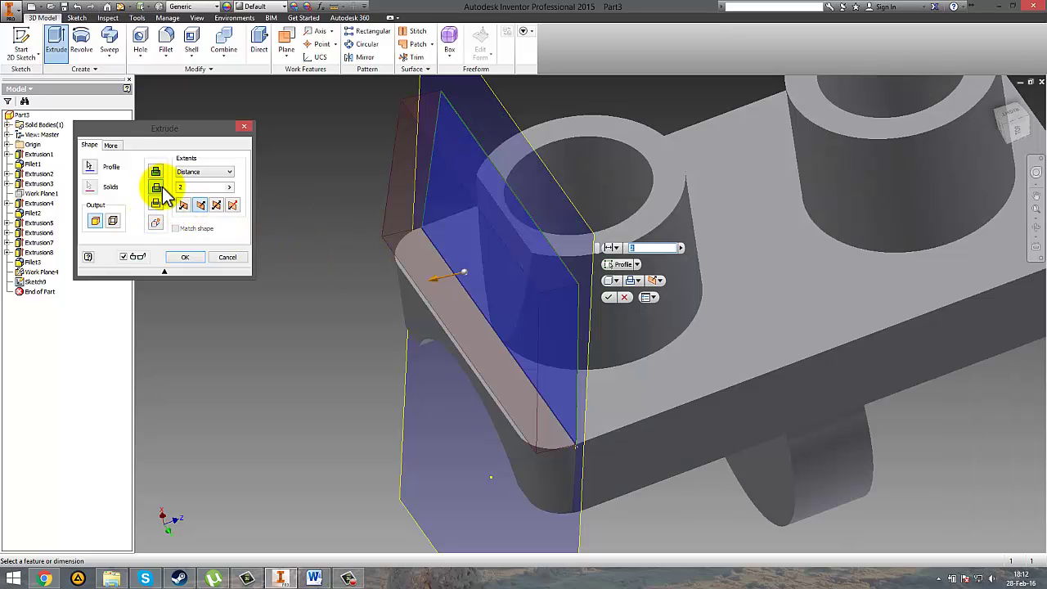
left_click(607, 297)
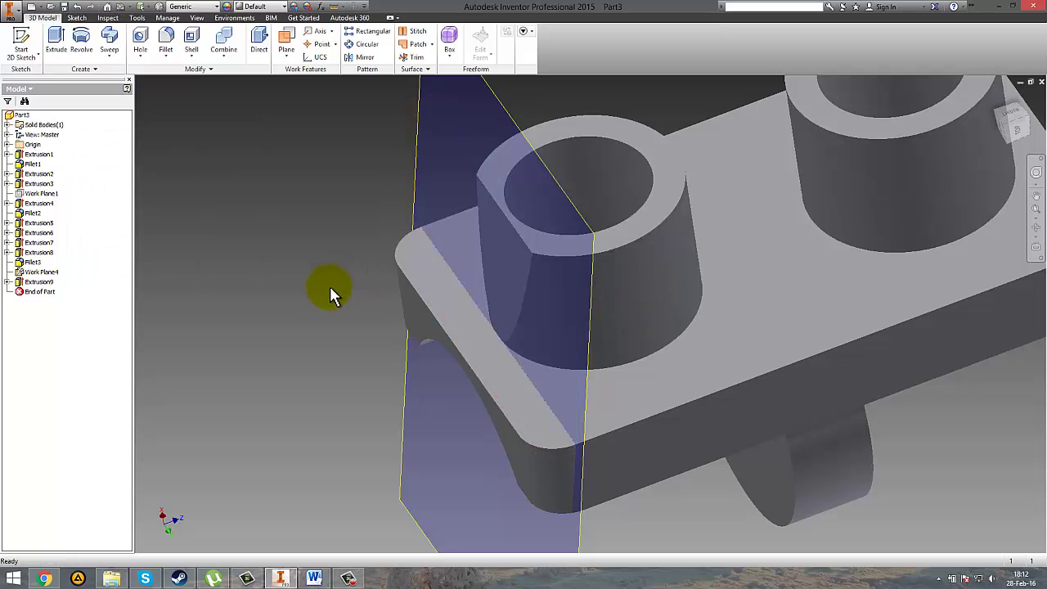
Hide the inclined work plane used for the stud cut.
middle_click_drag(330, 287, 351, 257, "shift")
scroll(262, 275, "down", 5)
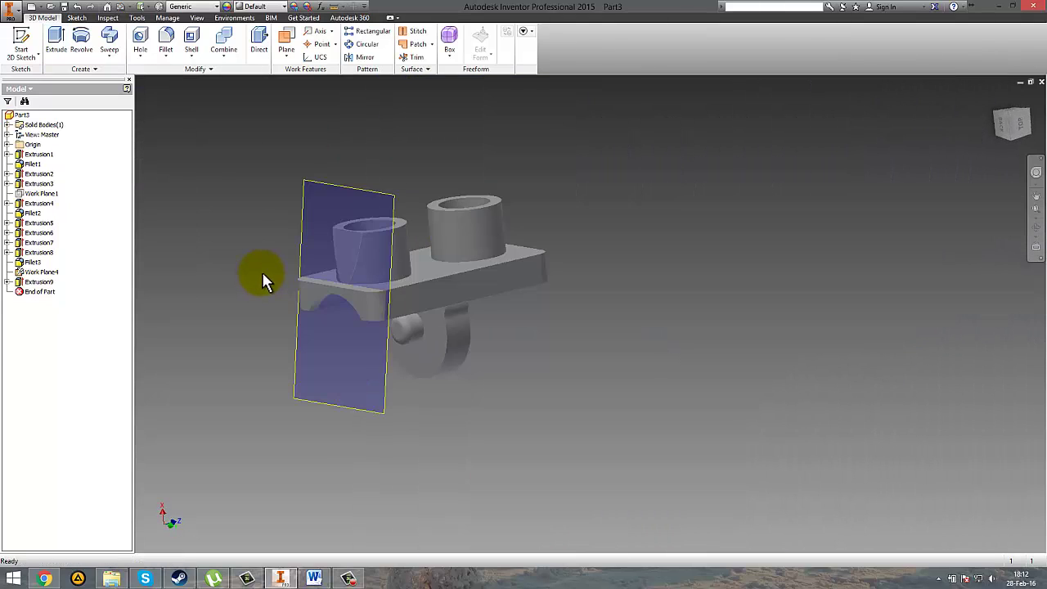
left_click(323, 198)
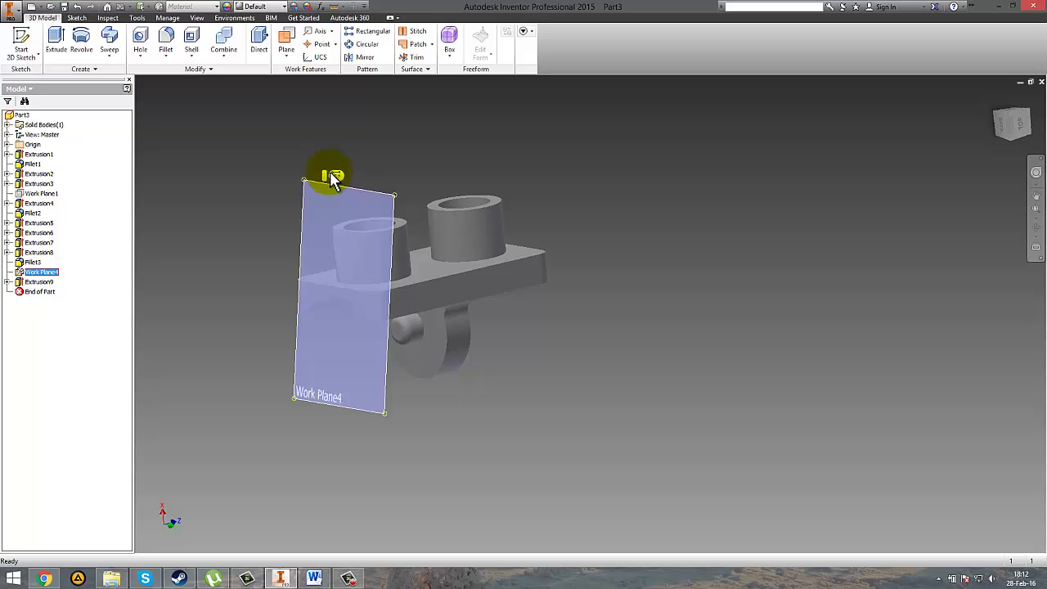
right_click(307, 179)
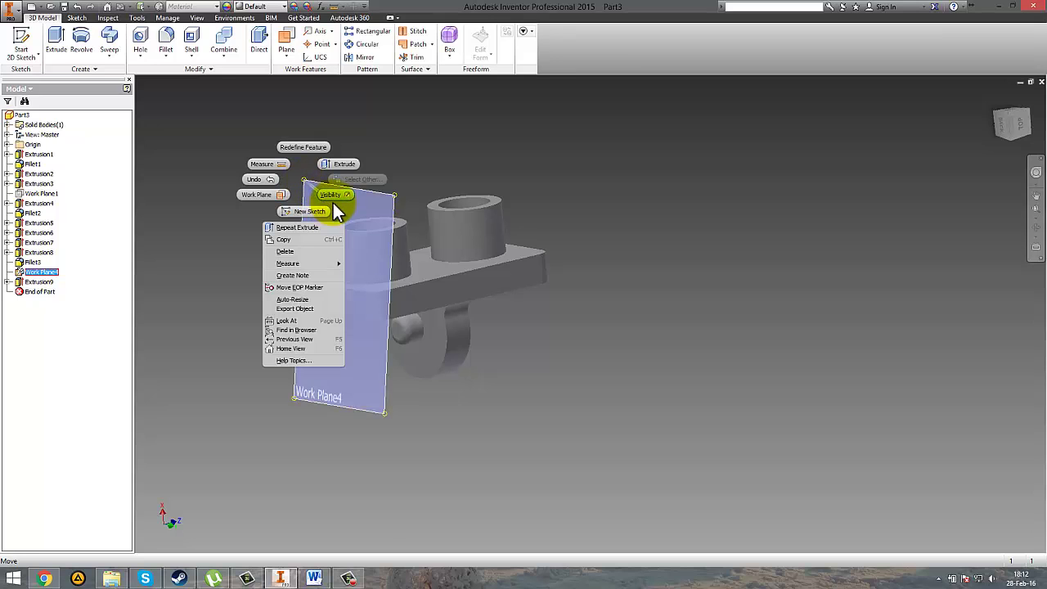
left_click(333, 204)
Create a work plane offset -2 mm from the plate's opposite end face, next to the uncut stud.
middle_click_drag(652, 245, 475, 339, "shift")
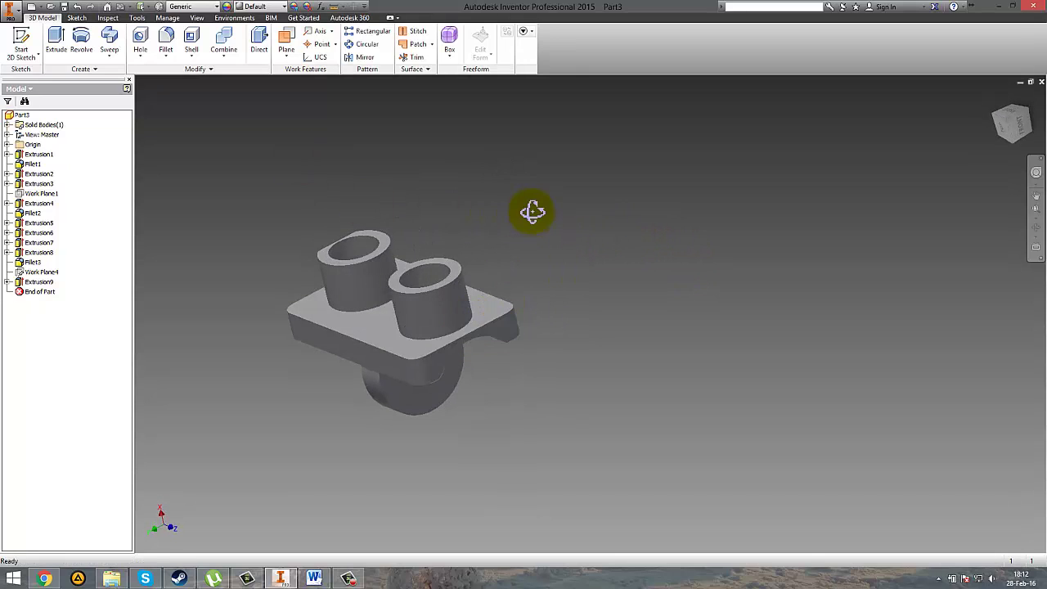
middle_click_drag(533, 212, 598, 225, "shift")
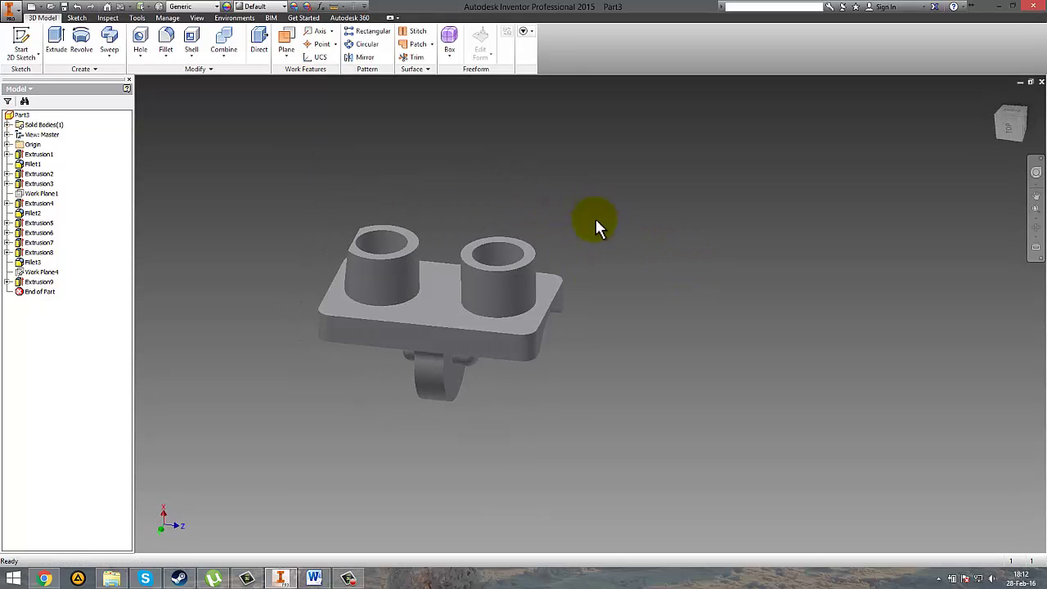
left_click(285, 54)
left_click(360, 121)
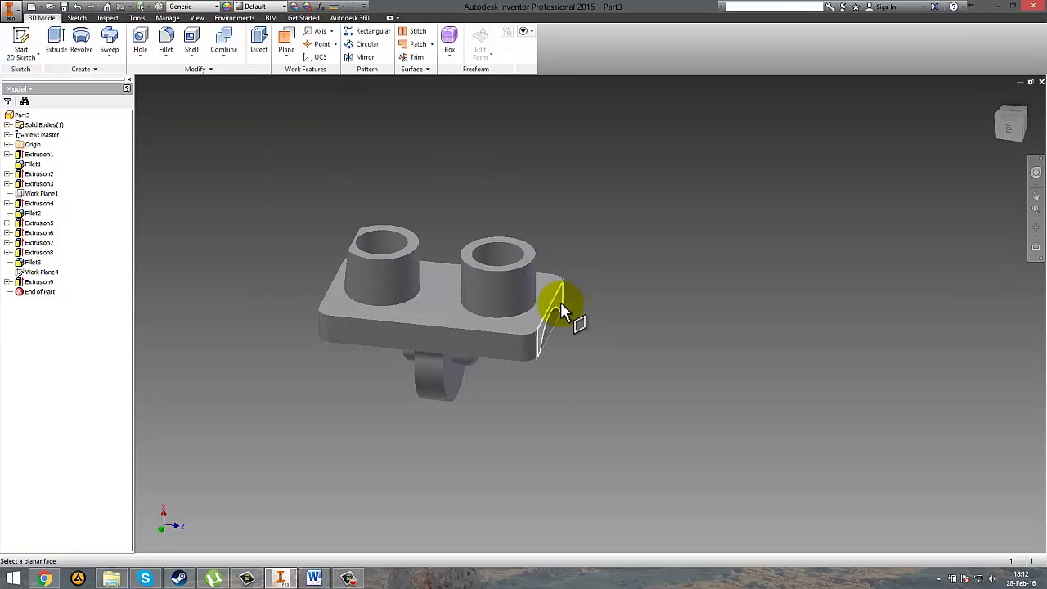
left_click(562, 309)
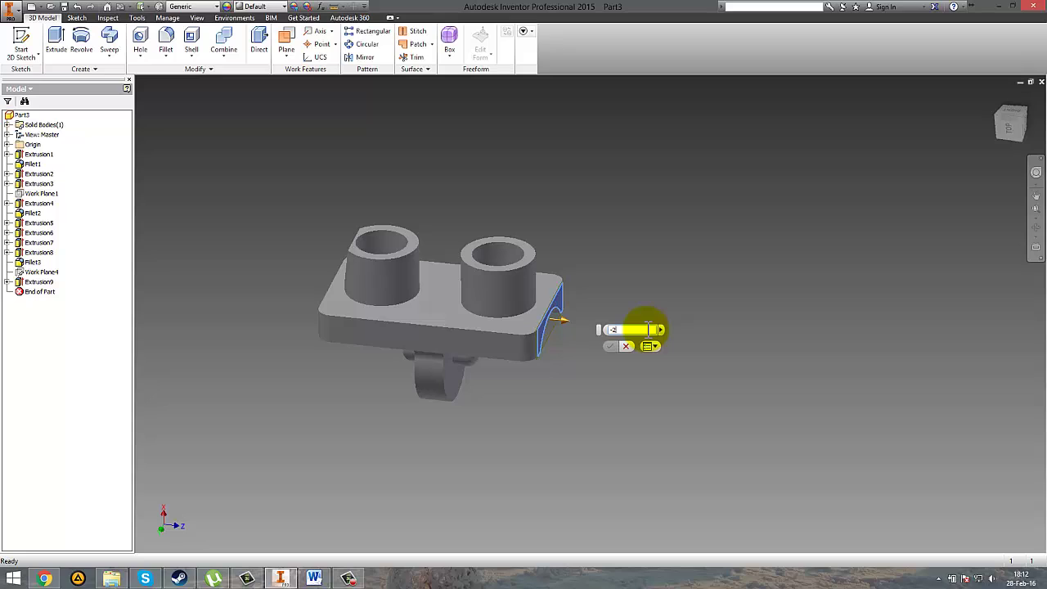
type("-2")
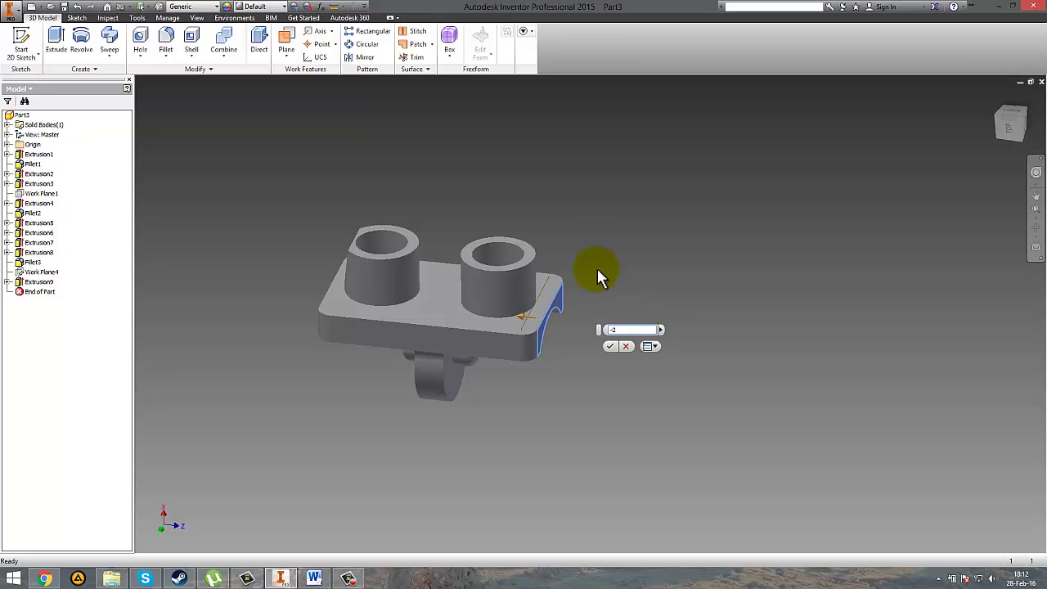
left_click(613, 345)
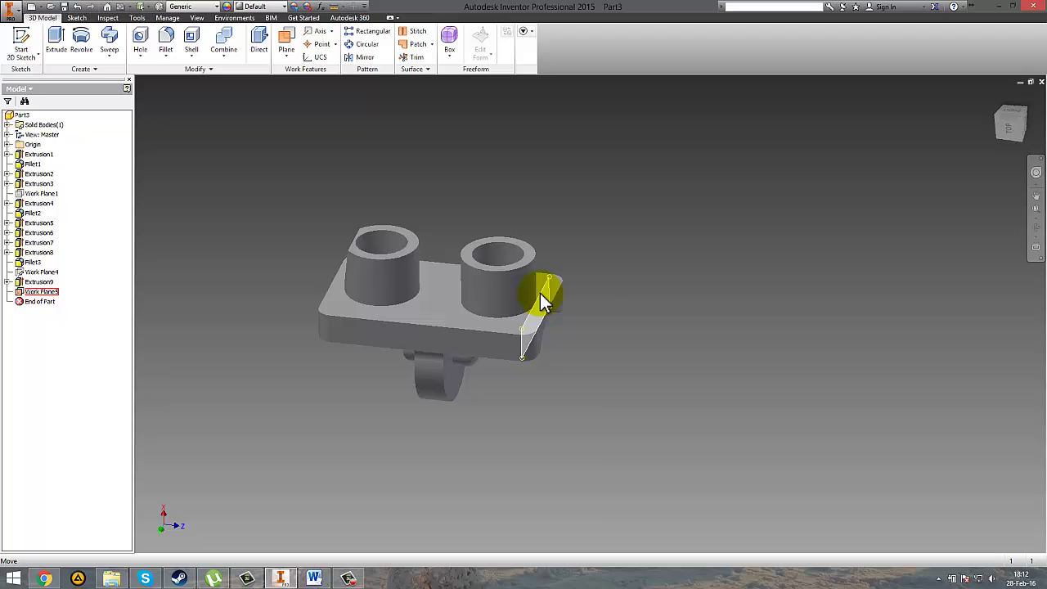
right_click(543, 301)
left_click(623, 220)
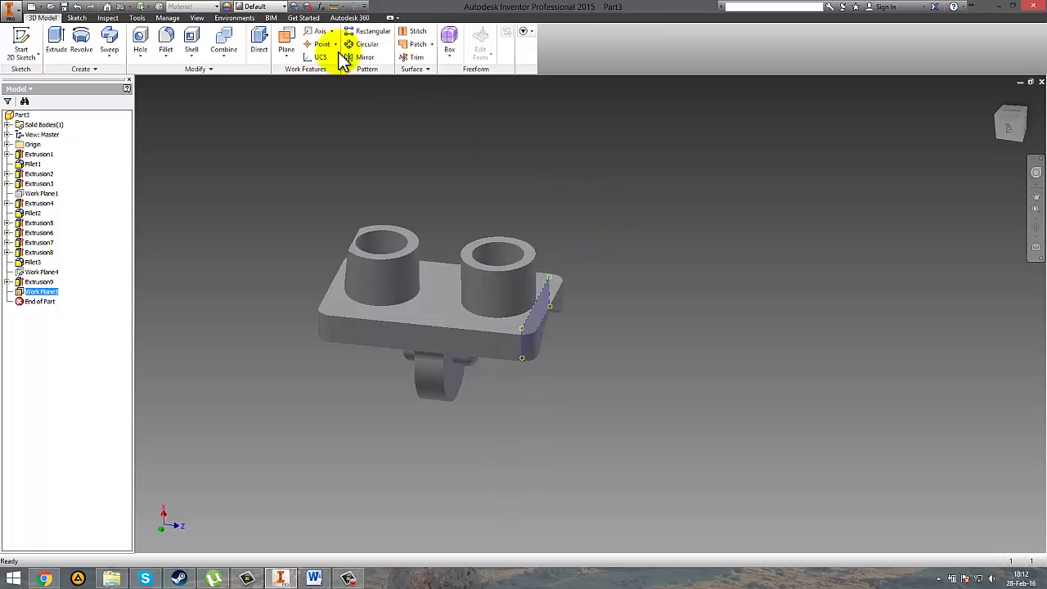
Start a work plane at an angle around the plate's end edge beside the uncut stud, referenced to the offset work plane.
left_click(286, 57)
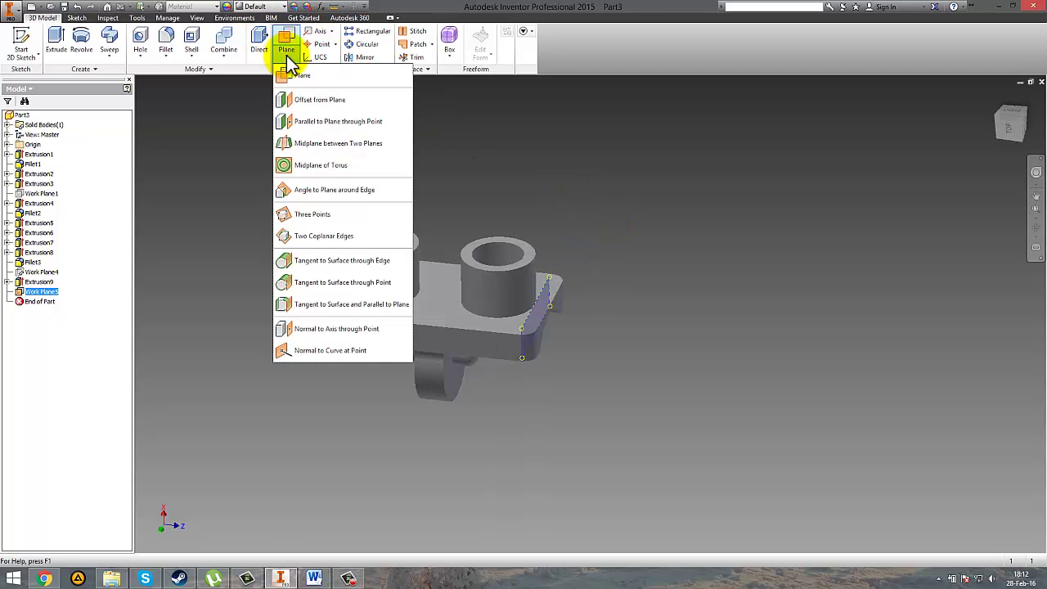
left_click(311, 194)
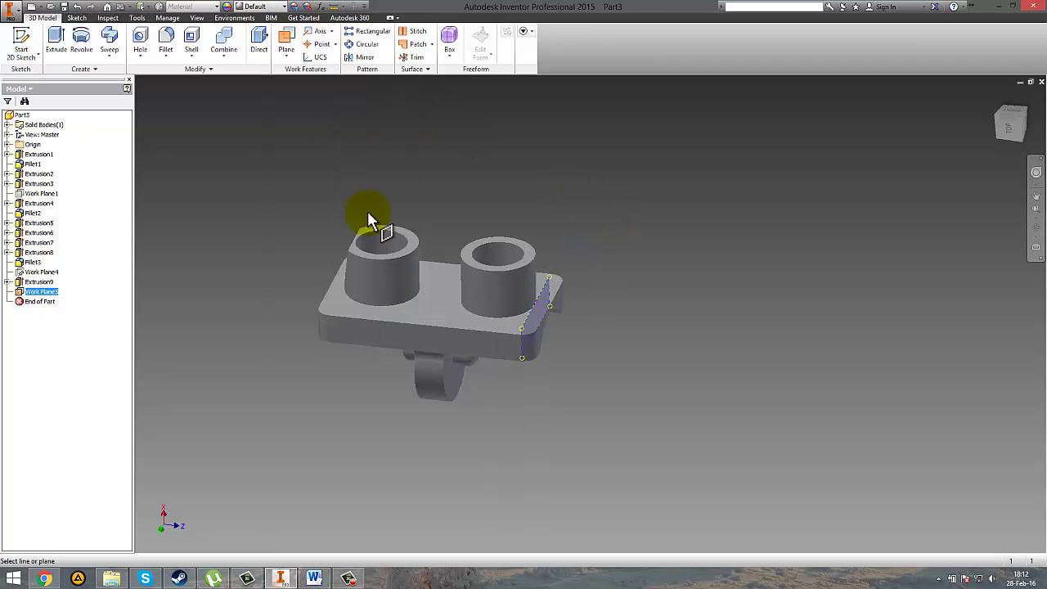
left_click(563, 299)
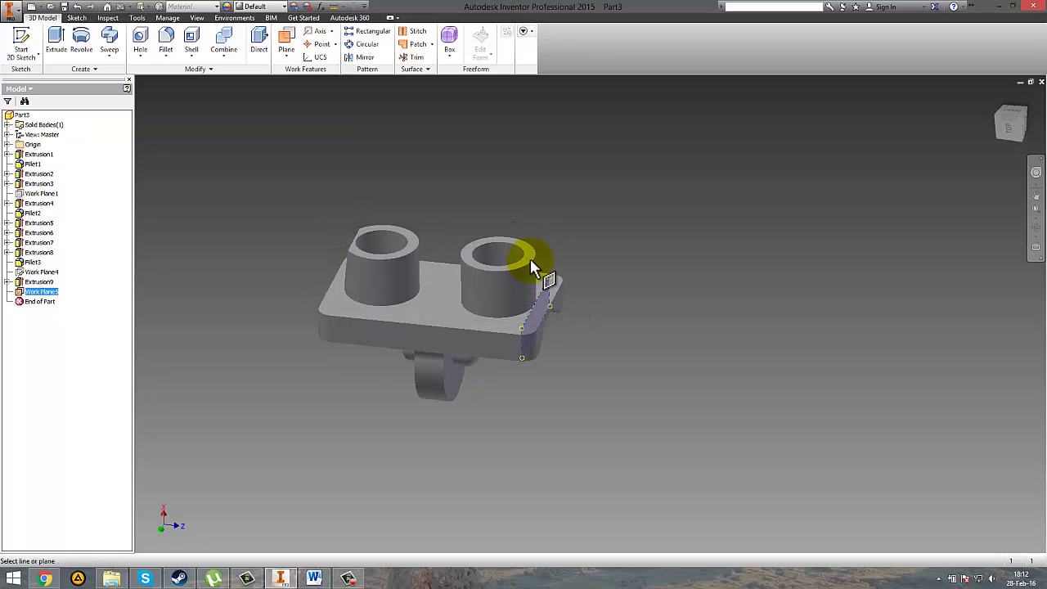
left_click(563, 316)
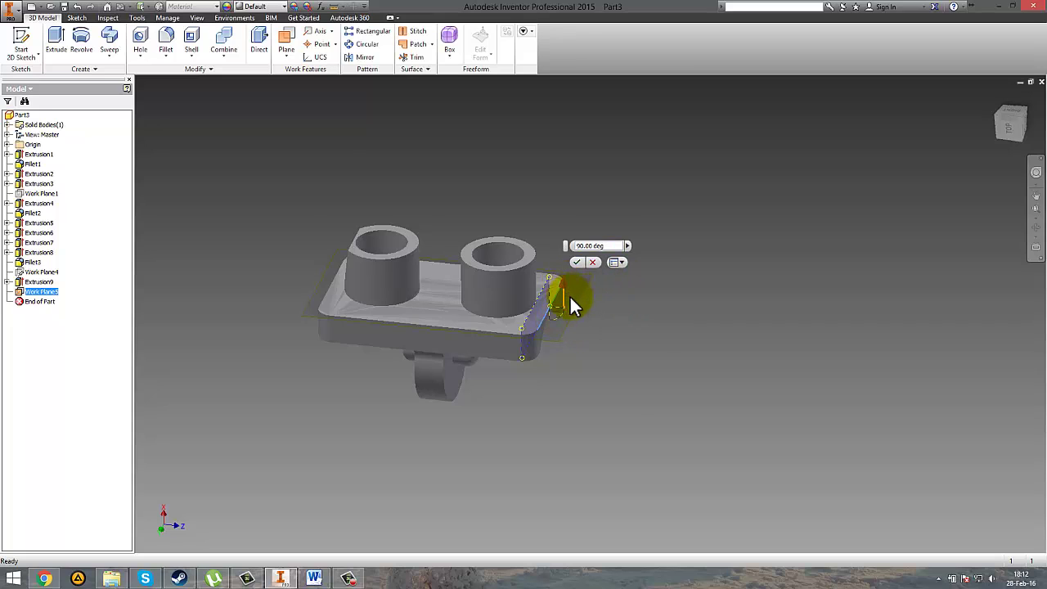
Try tilting the work plane preview to different angles, including 370.5°.
left_click_drag(571, 296, 573, 310)
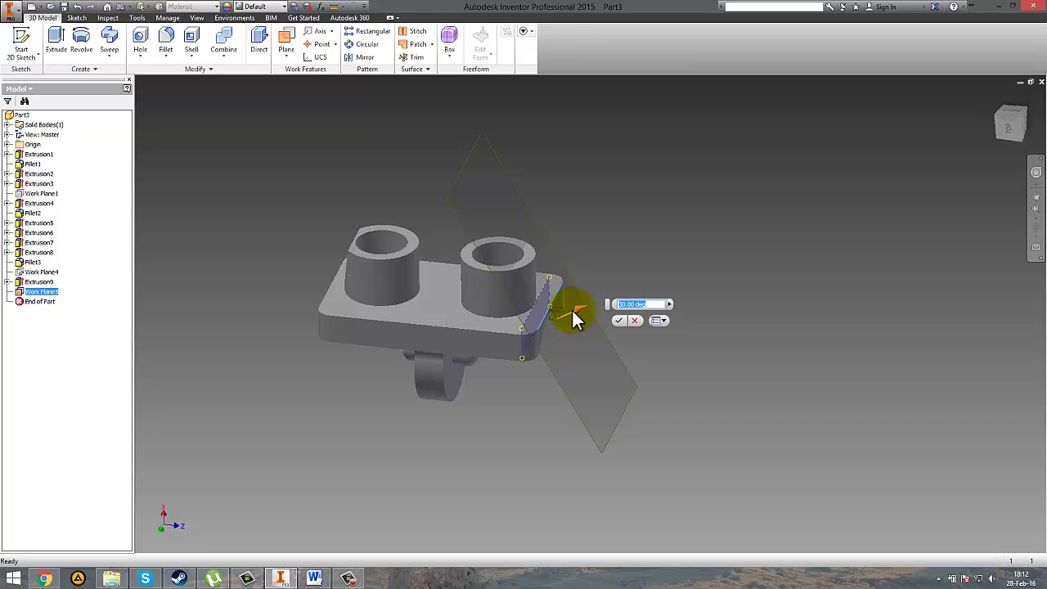
middle_click_drag(565, 414, 580, 374, "shift")
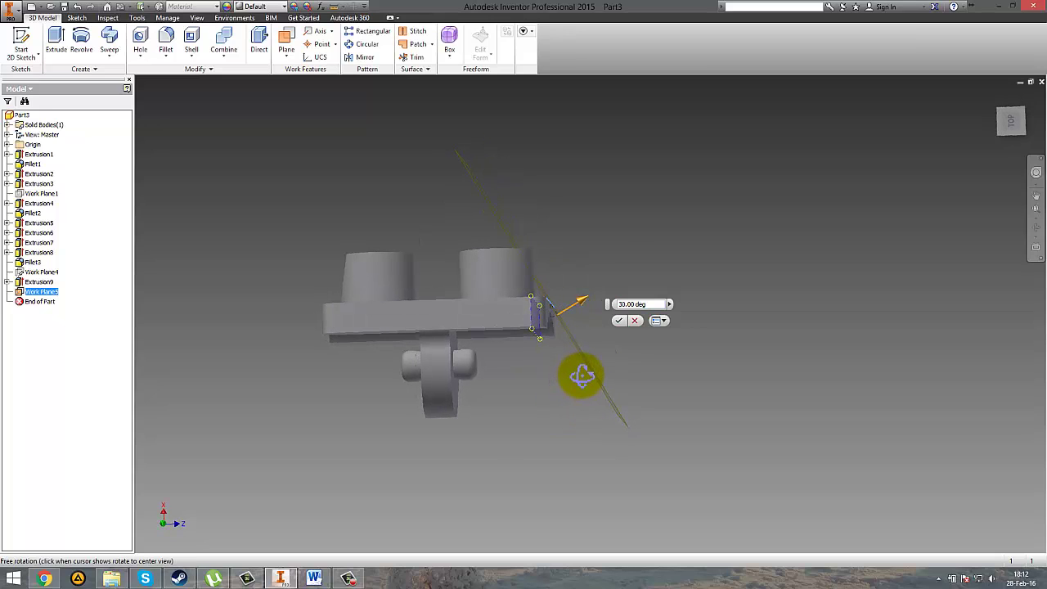
left_click_drag(579, 312, 570, 323)
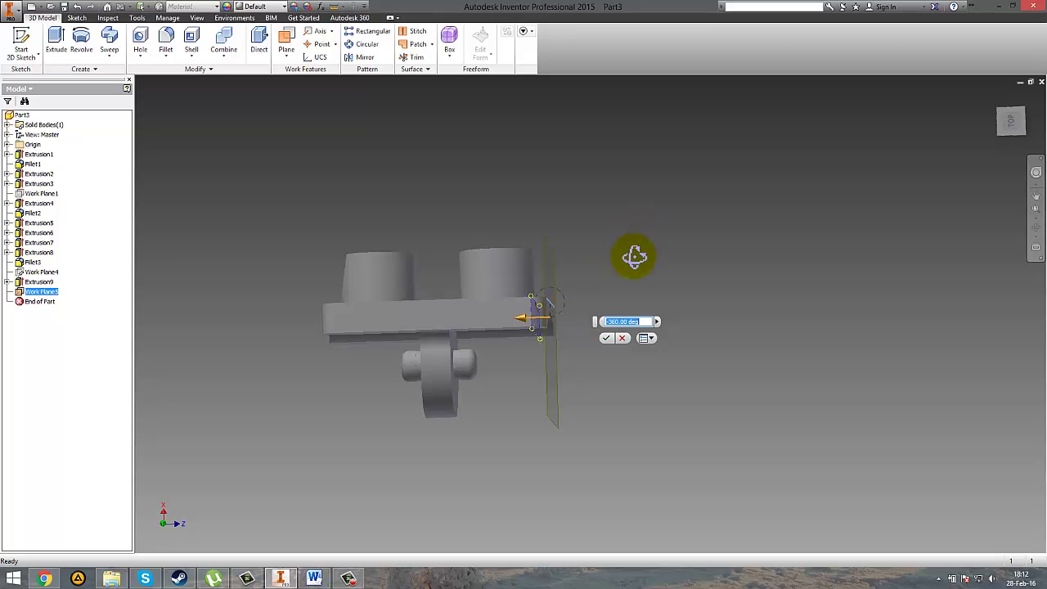
middle_click_drag(636, 256, 645, 236, "shift")
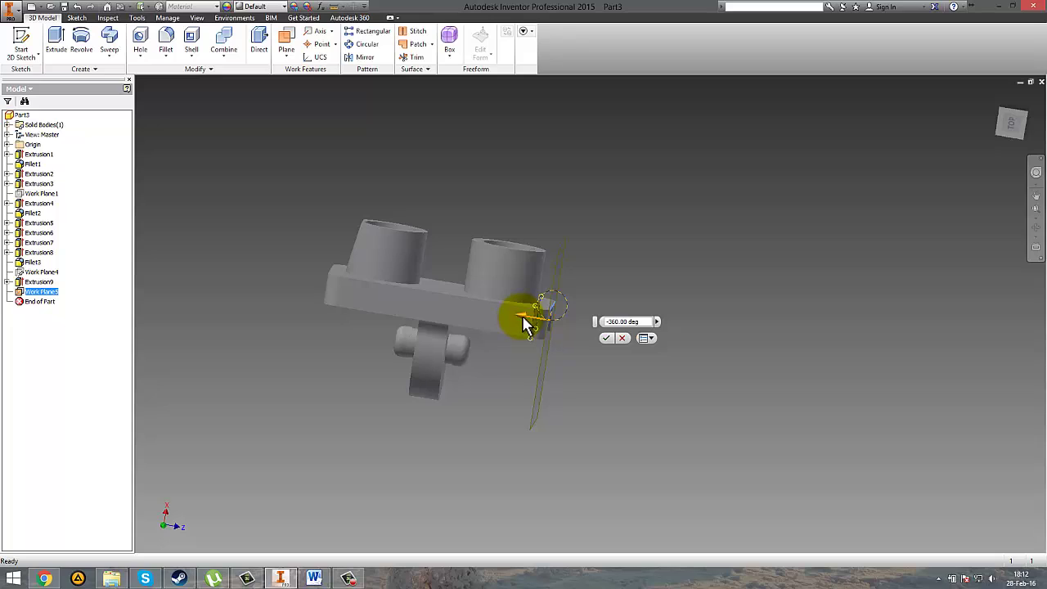
left_click_drag(526, 323, 544, 326)
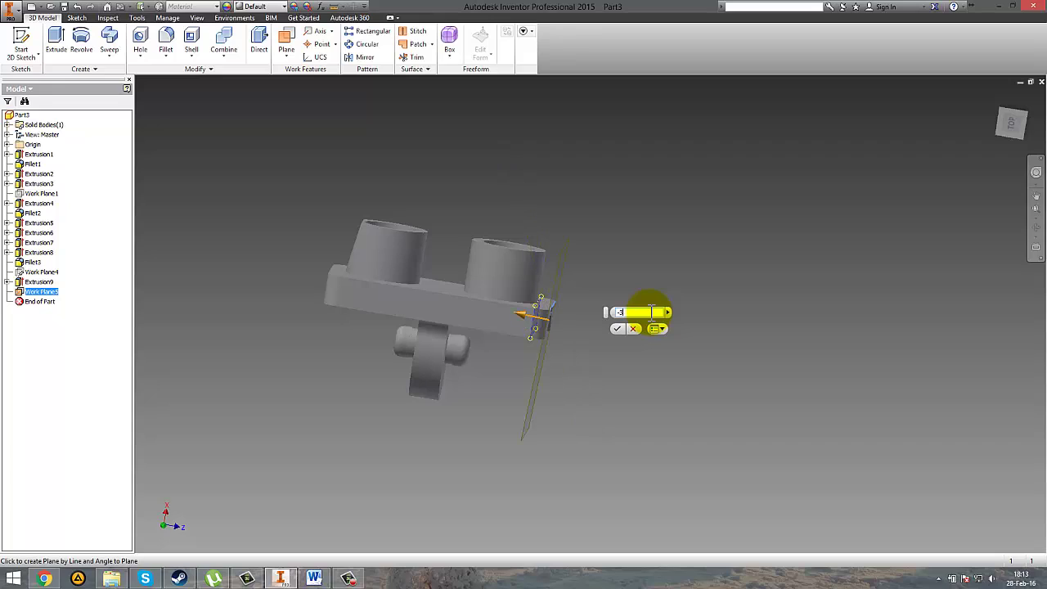
type("0.5")
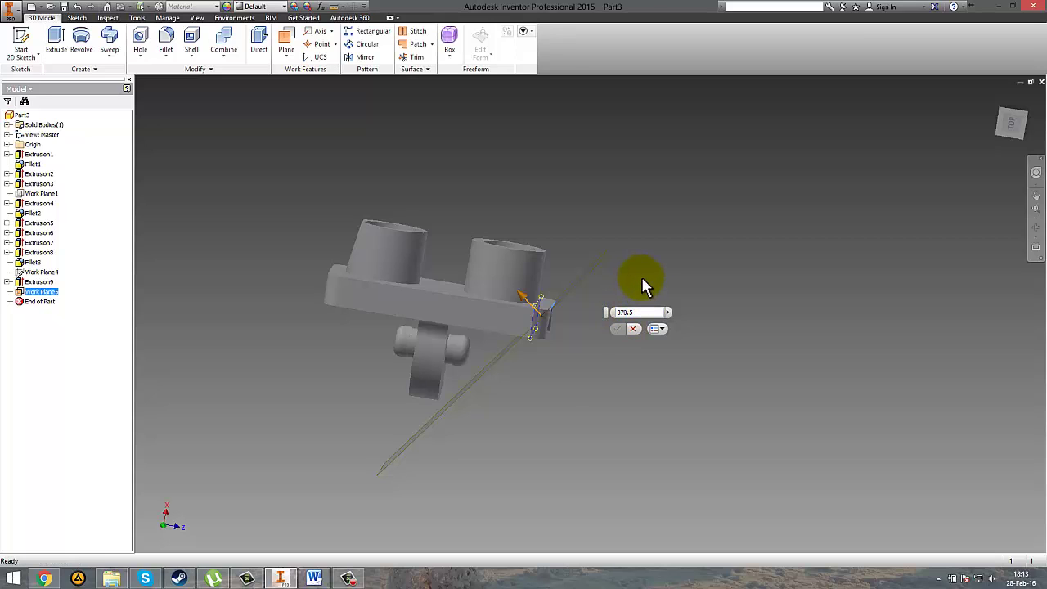
Set the angled work plane's tilt to 9.5° toward the uncut stud and create it.
middle_click_drag(573, 363, 517, 305, "shift")
left_click(534, 313)
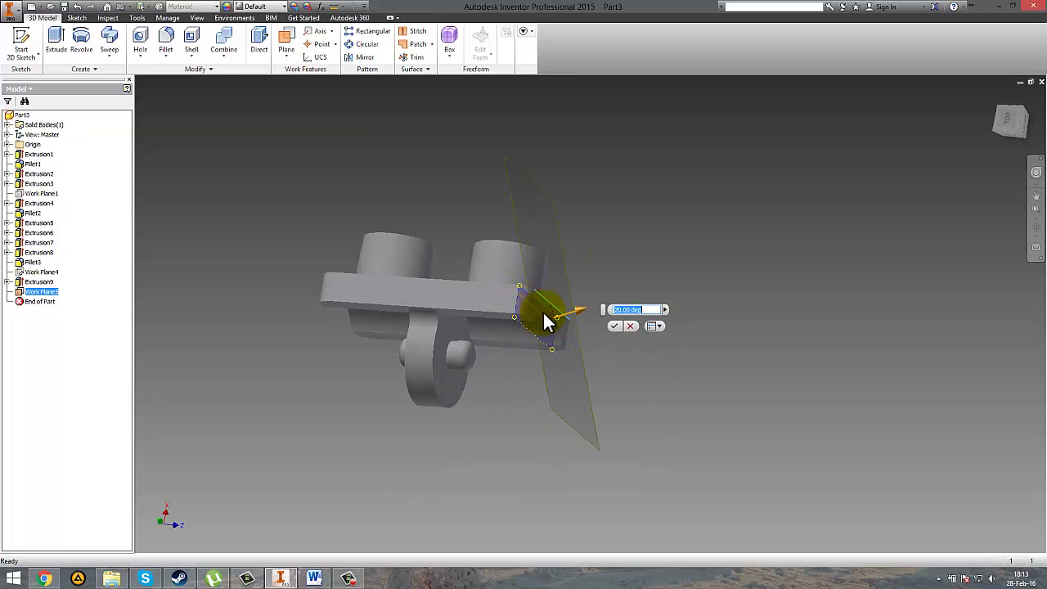
left_click_drag(558, 320, 530, 337)
middle_click_drag(759, 190, 778, 222, "shift")
left_click(619, 305)
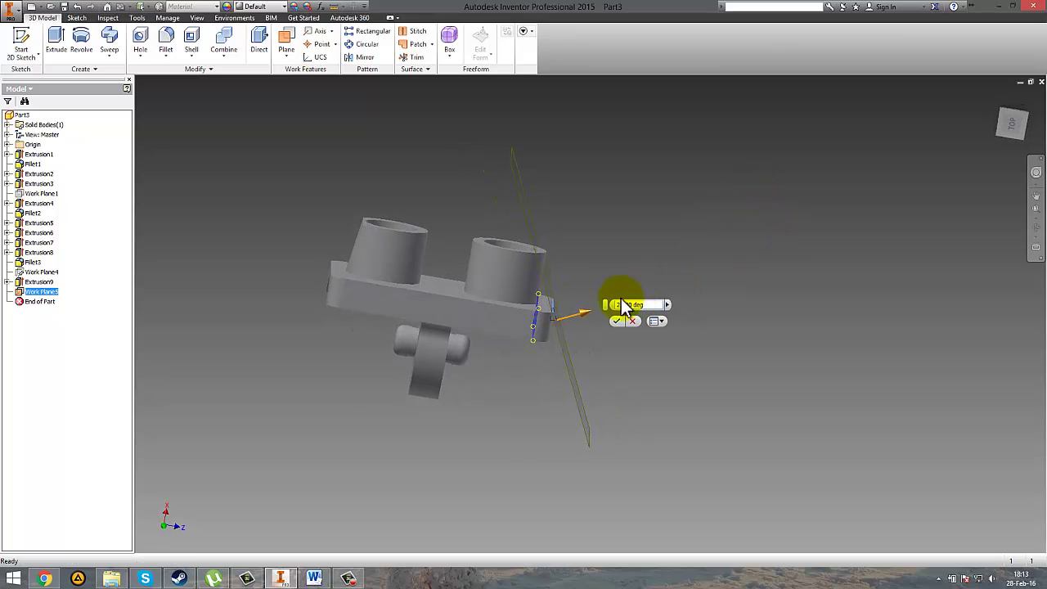
left_click_drag(628, 304, 619, 311)
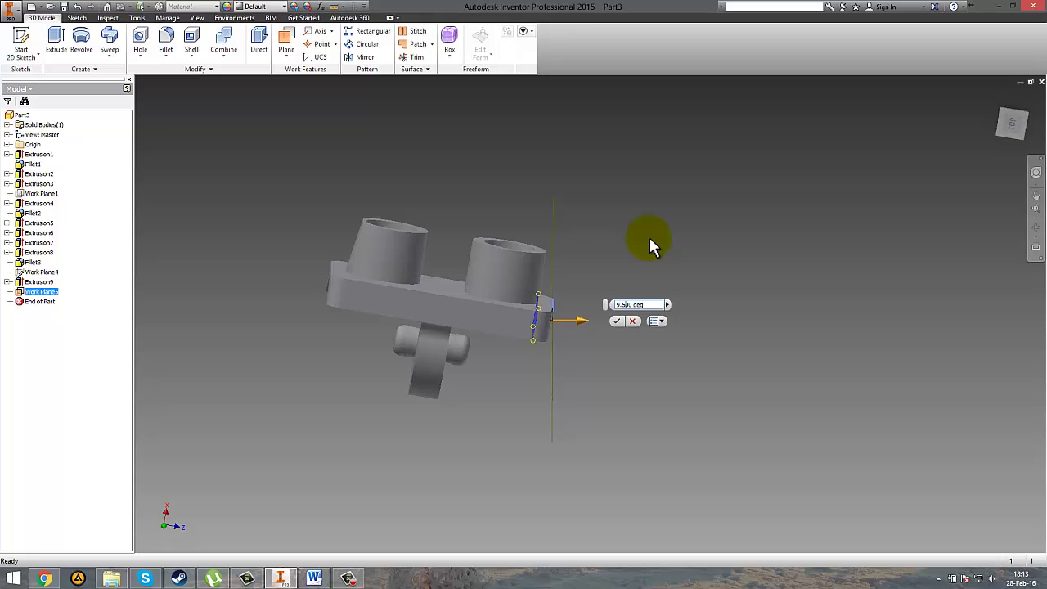
left_click(618, 320)
Create a work plane offset -2 mm from the tilted plane, toward the uncut stud.
middle_click_drag(657, 297, 708, 286, "shift")
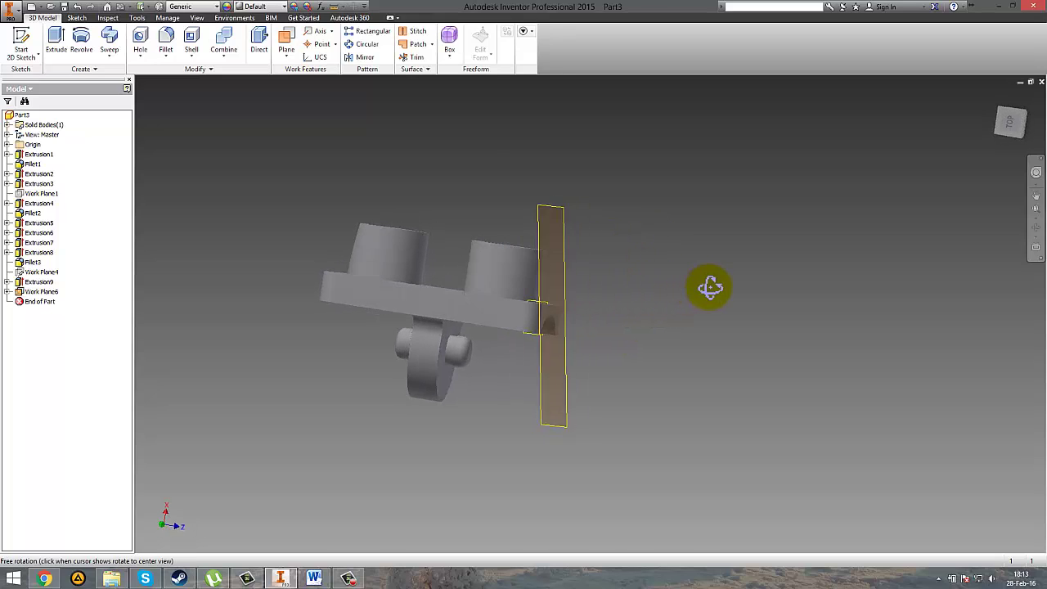
left_click(287, 56)
left_click(336, 99)
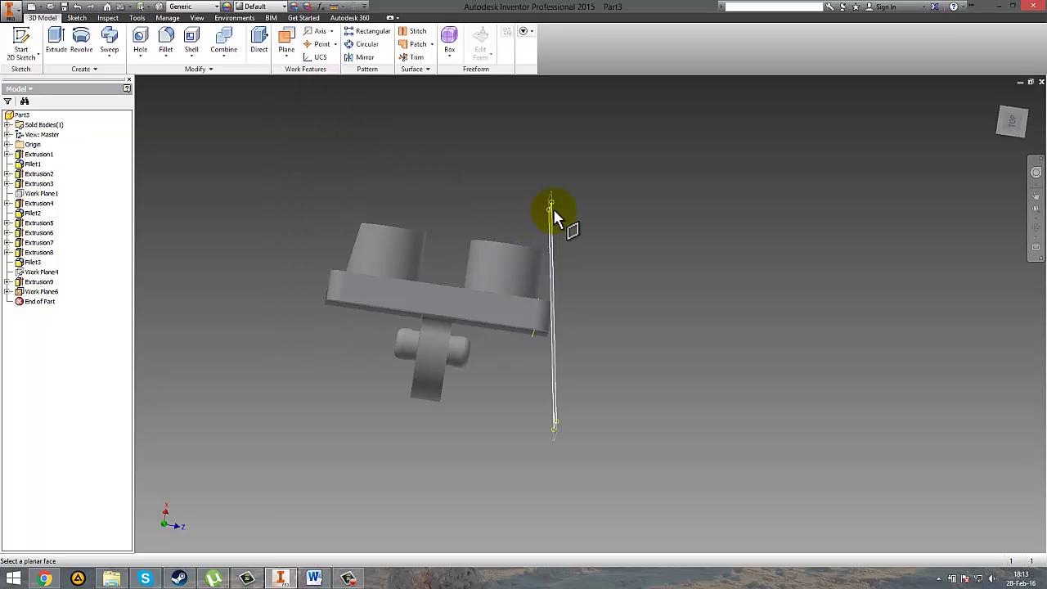
left_click(554, 215)
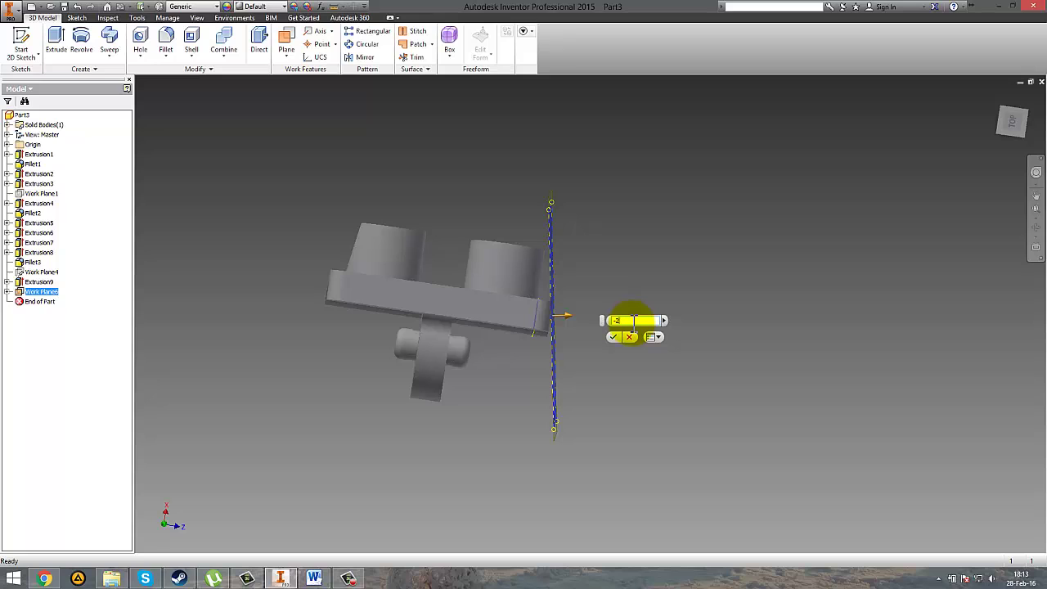
left_click(613, 337)
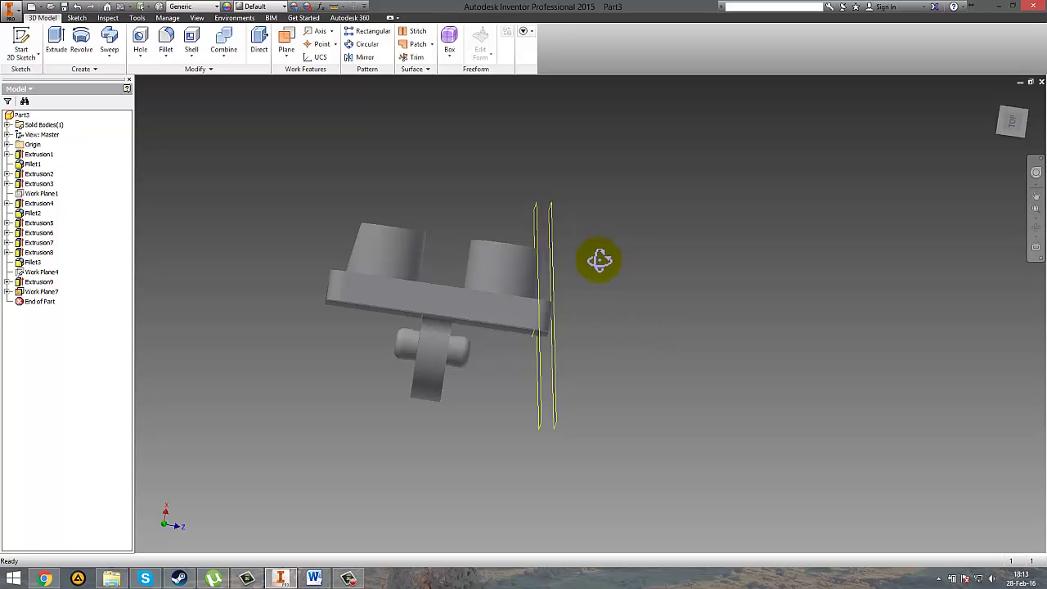
Delete the outer tilted work plane while keeping its consumed sketches and features and its dependent work features.
middle_click_drag(600, 257, 574, 217, "shift")
right_click(563, 206)
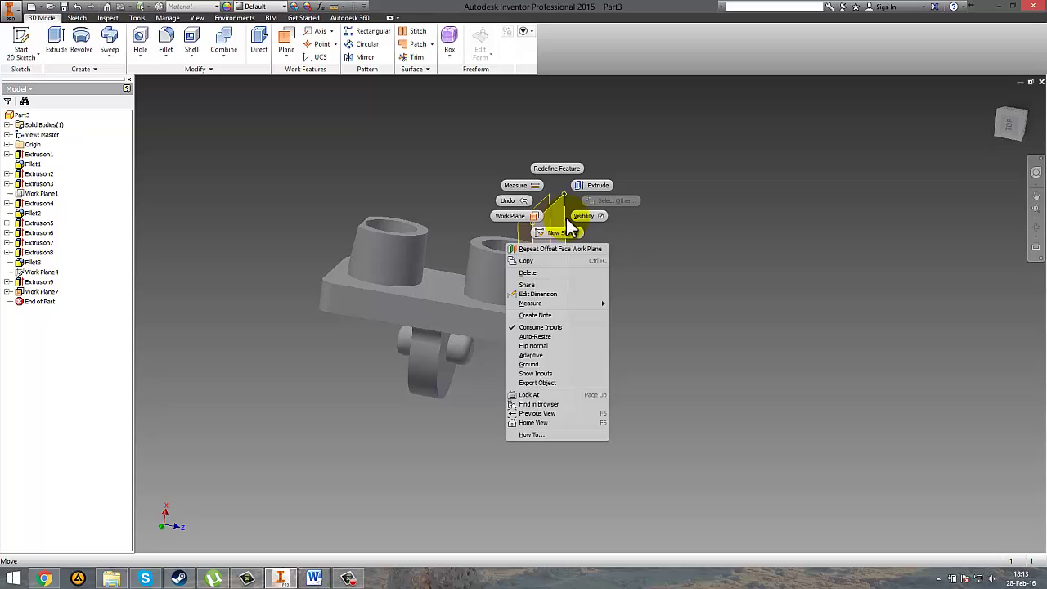
left_click(538, 272)
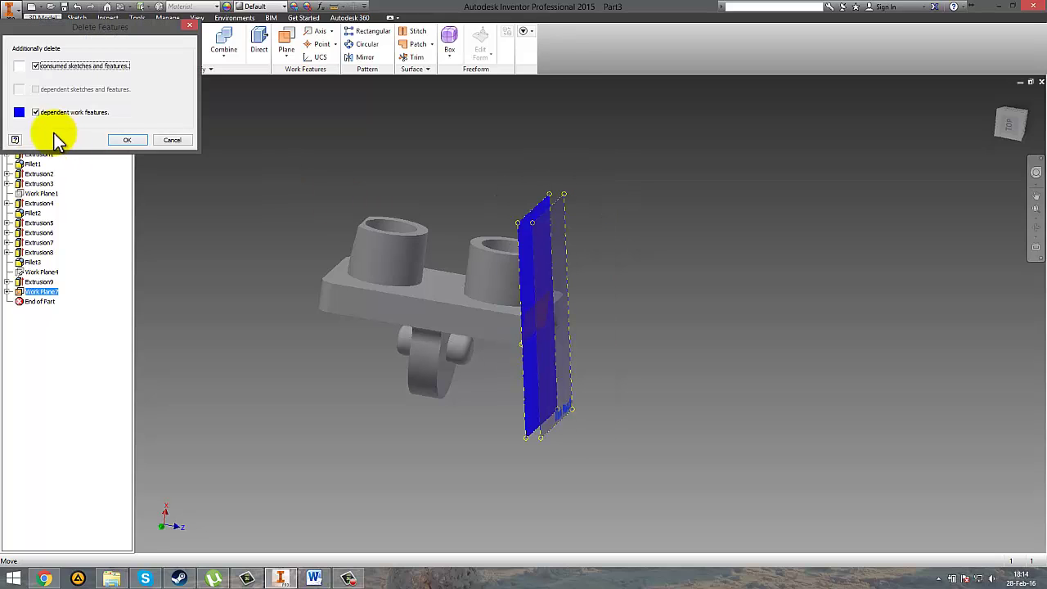
left_click(35, 66)
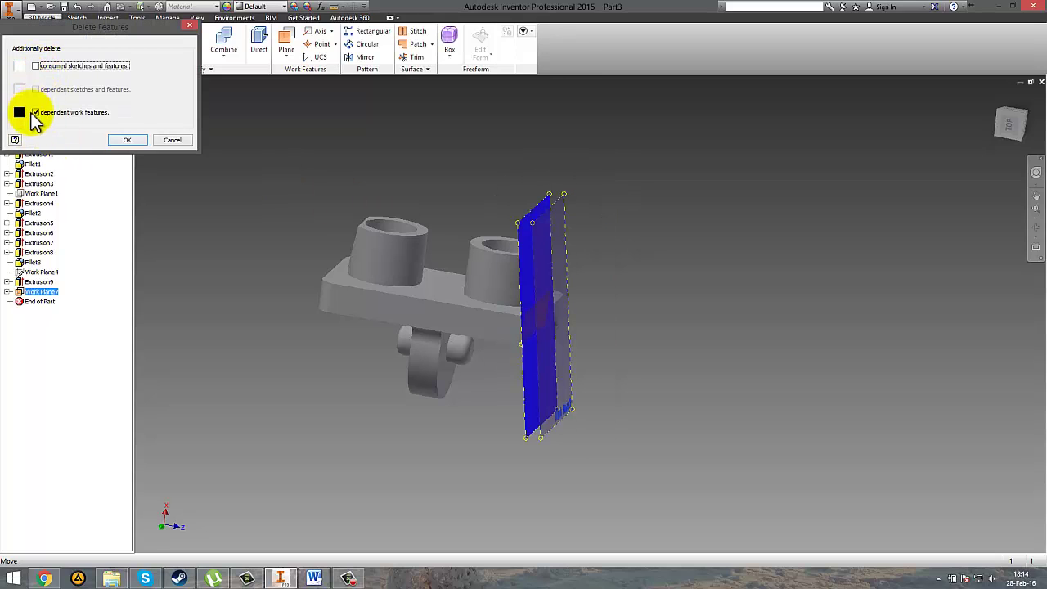
left_click(37, 112)
left_click(129, 141)
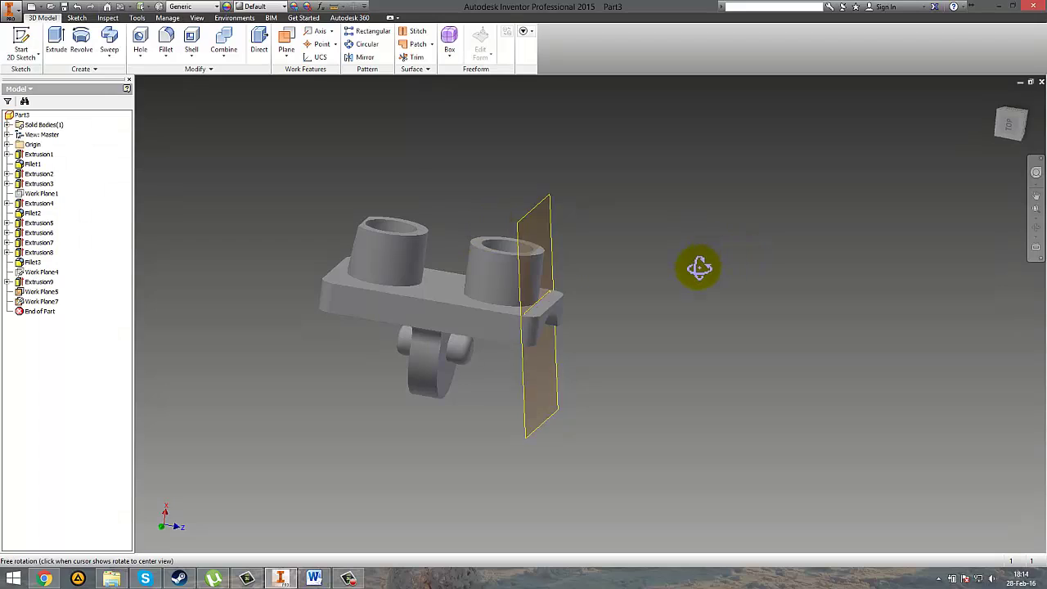
Delete the small upright work plane near the plate's end, leaving the inclined offset plane in place.
middle_click_drag(697, 265, 527, 267, "shift")
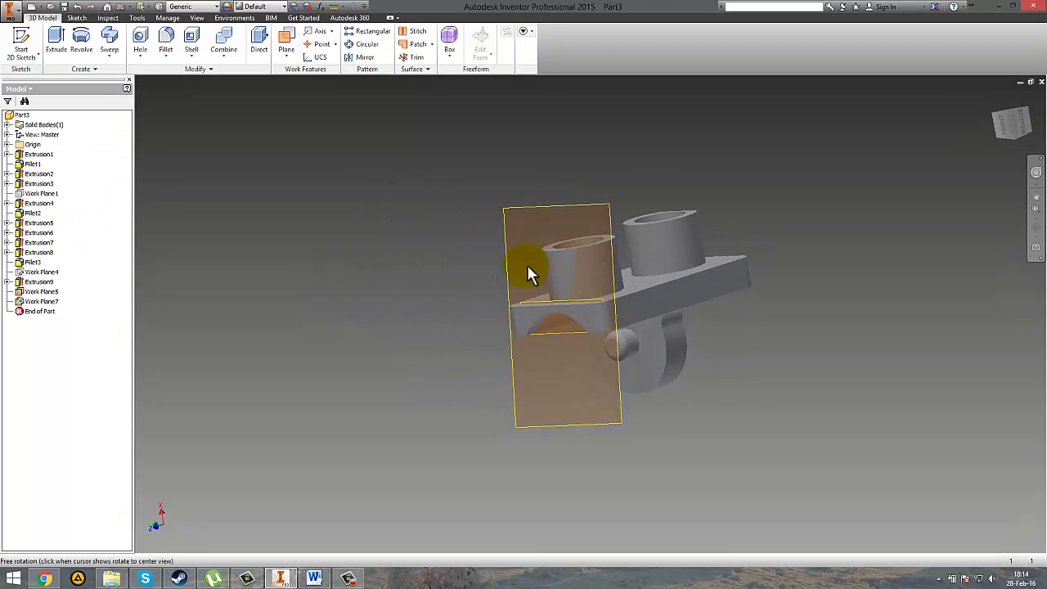
left_click(601, 308)
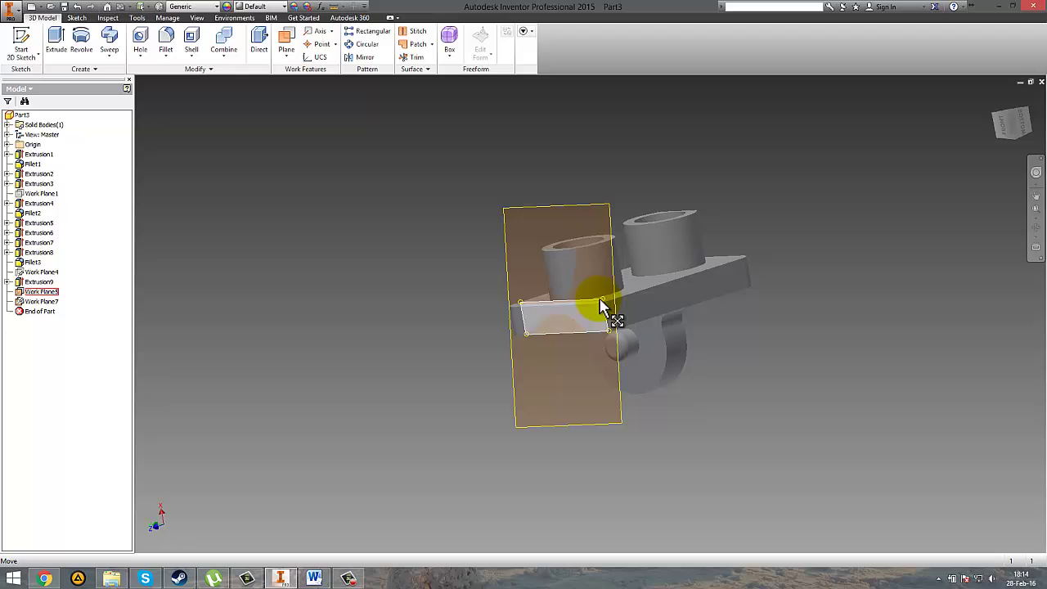
key("Delete")
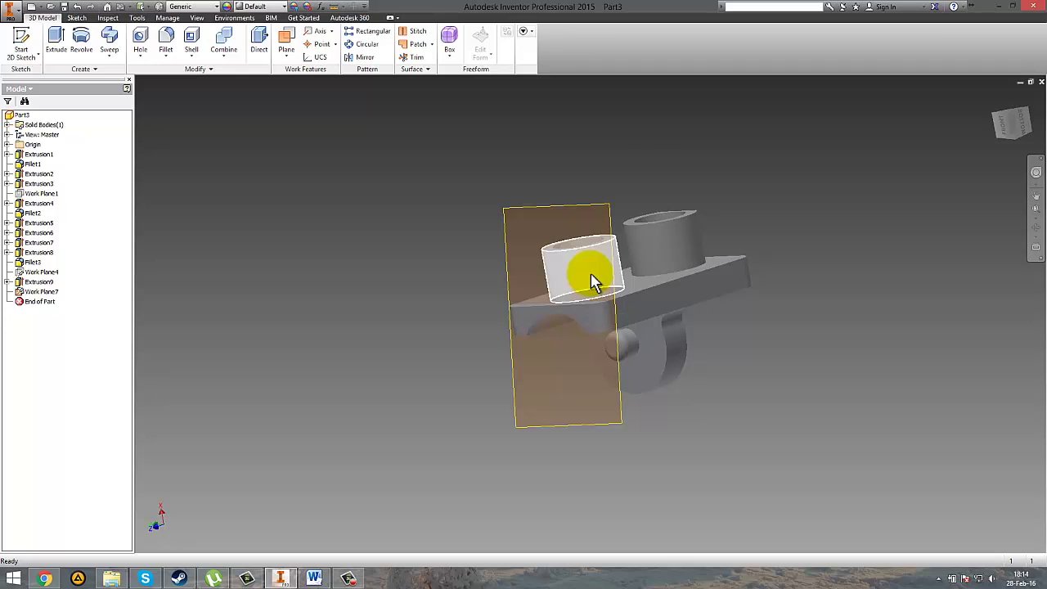
Start a sketch on the inclined work plane and draw a horizontal line about 15 mm long just above the uncut stud.
right_click(609, 209)
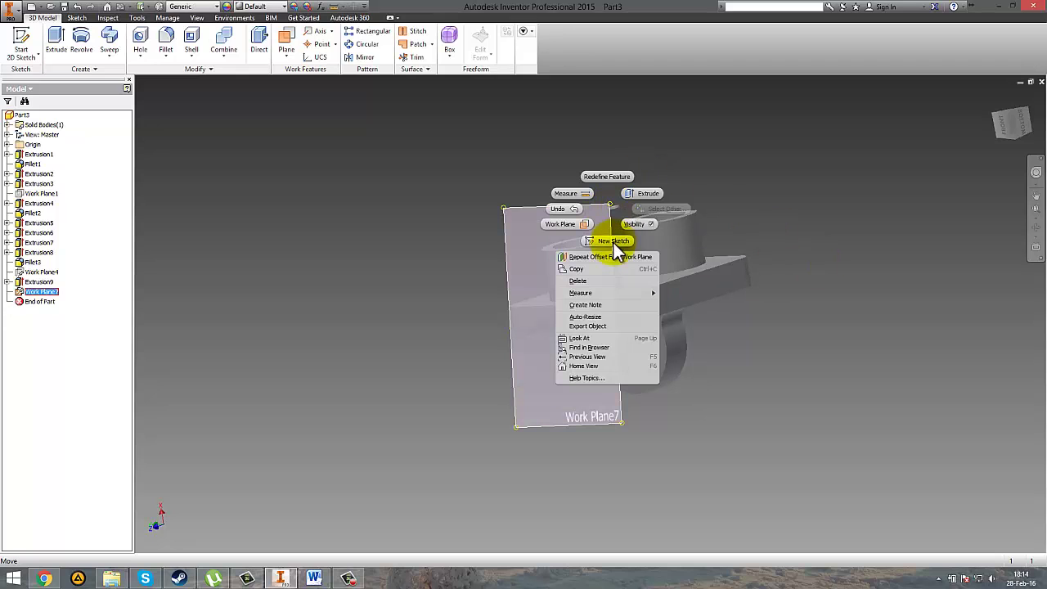
left_click(614, 243)
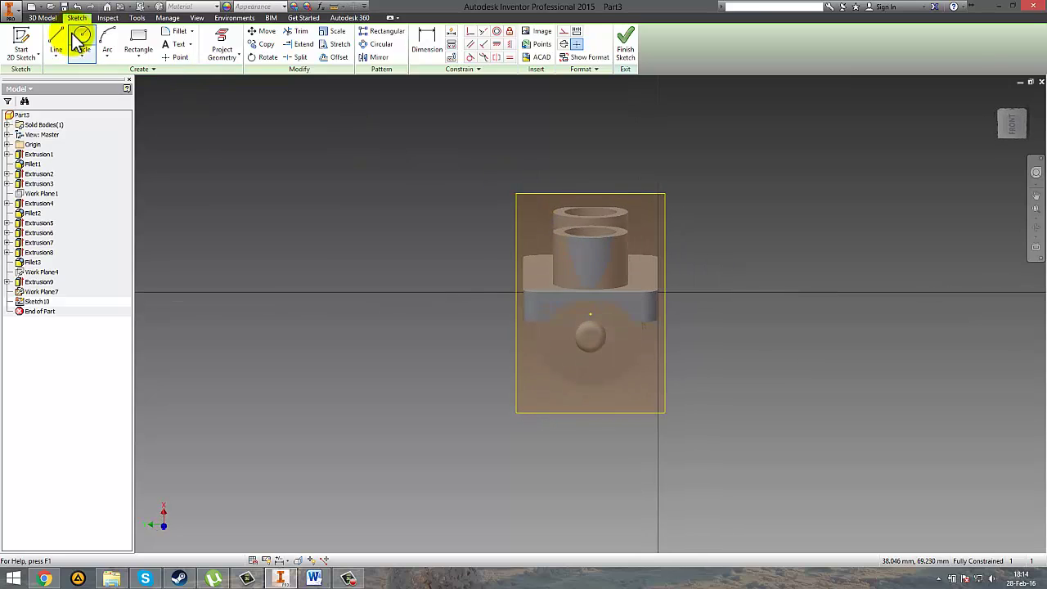
left_click(56, 39)
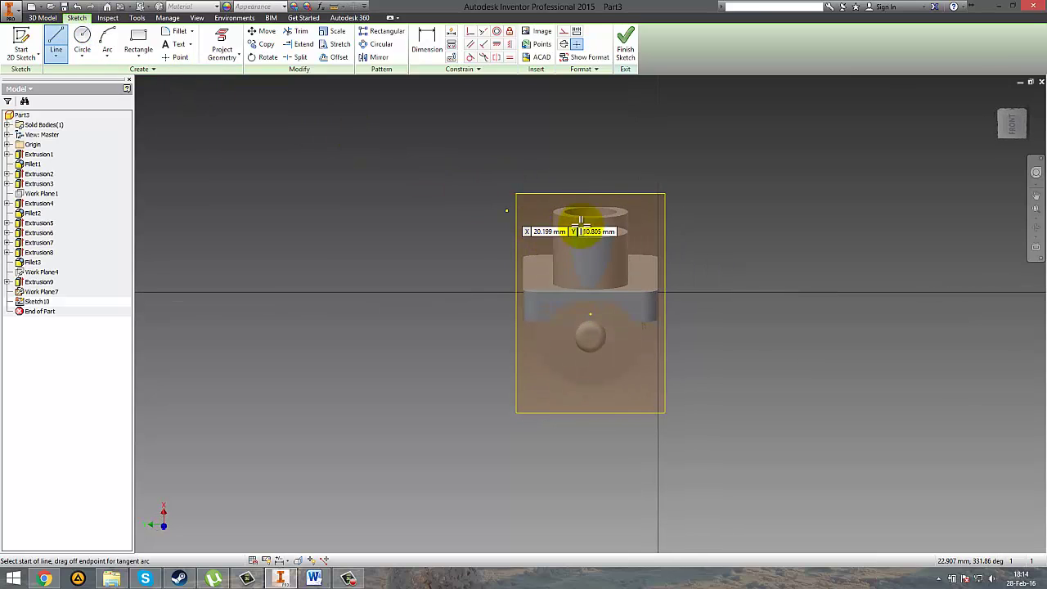
scroll(643, 232, "down", 5)
scroll(610, 225, "up", 8)
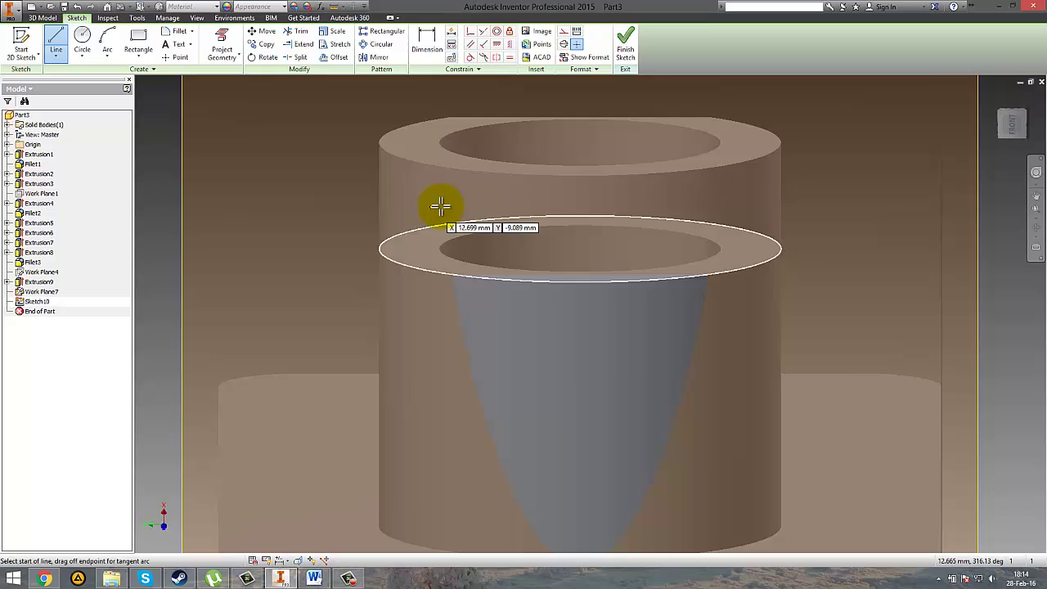
scroll(426, 203, "down", 3)
left_click(384, 204)
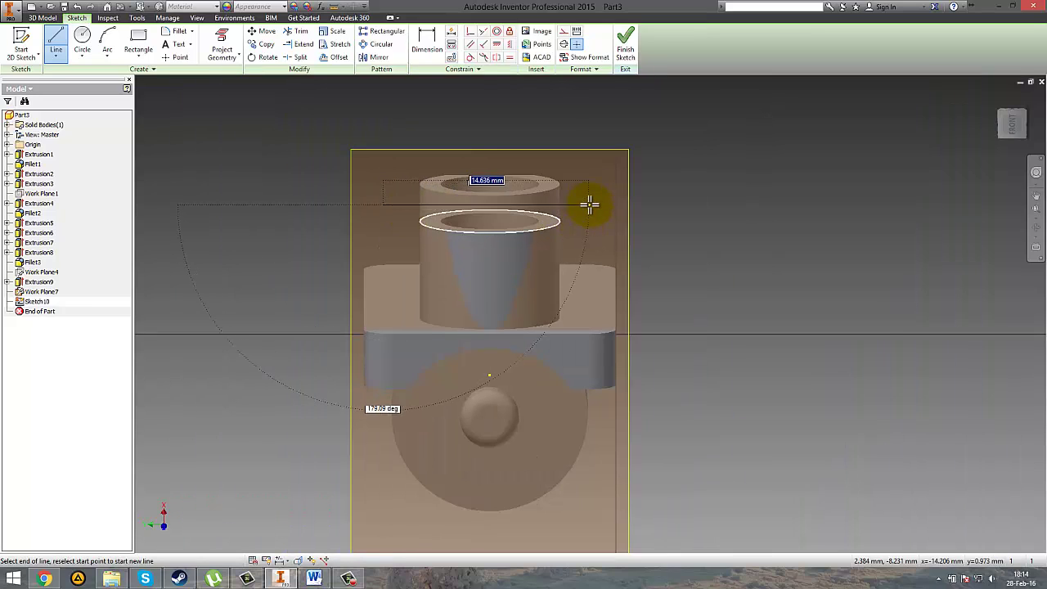
left_click(594, 204)
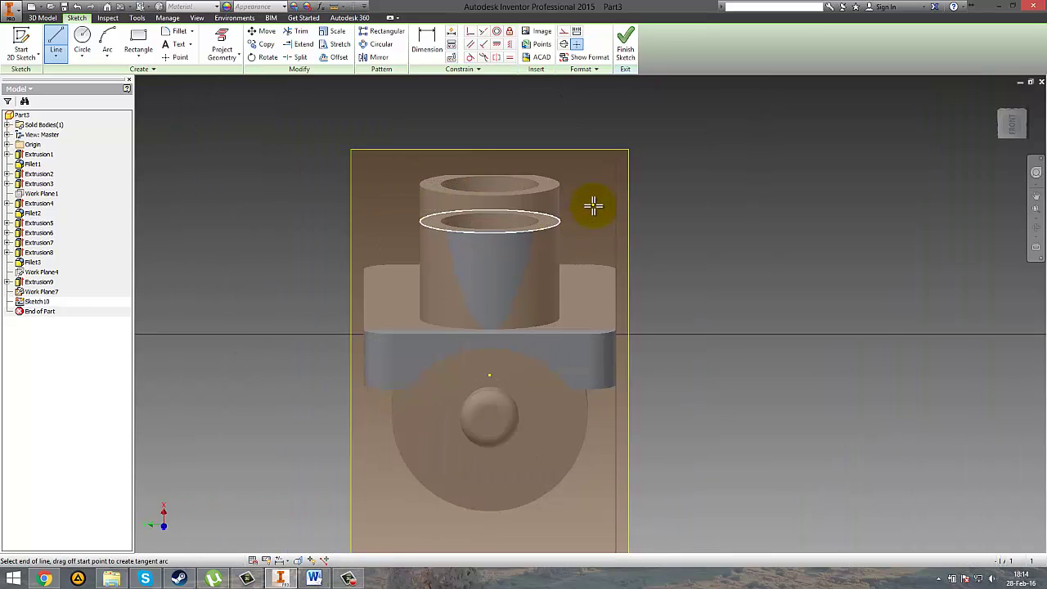
Close the outline with lines down to both ends of the plate's top surface and across it, and finish the sketch.
left_click(617, 327)
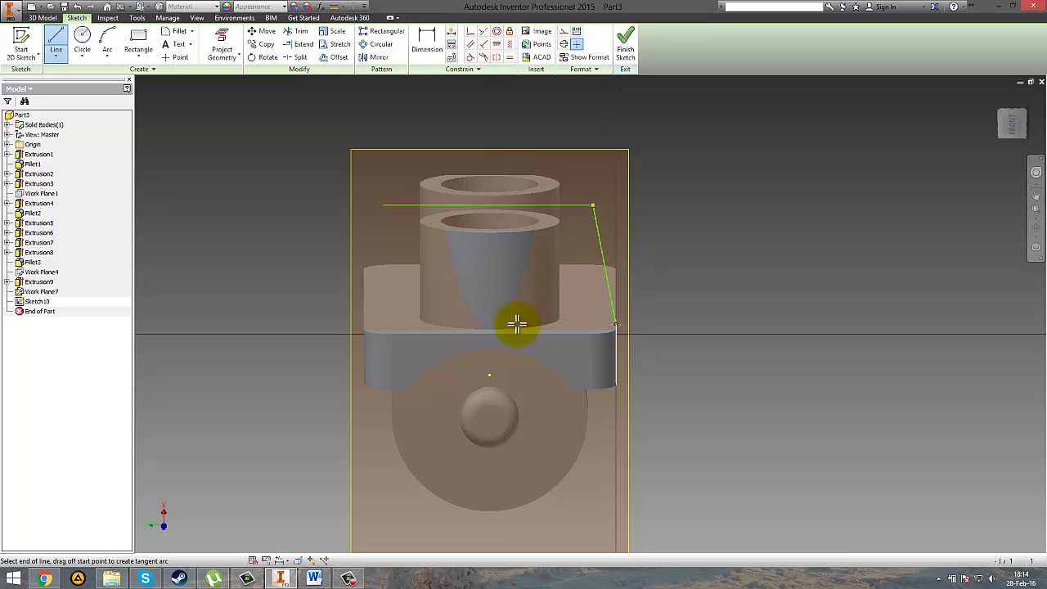
left_click(363, 329)
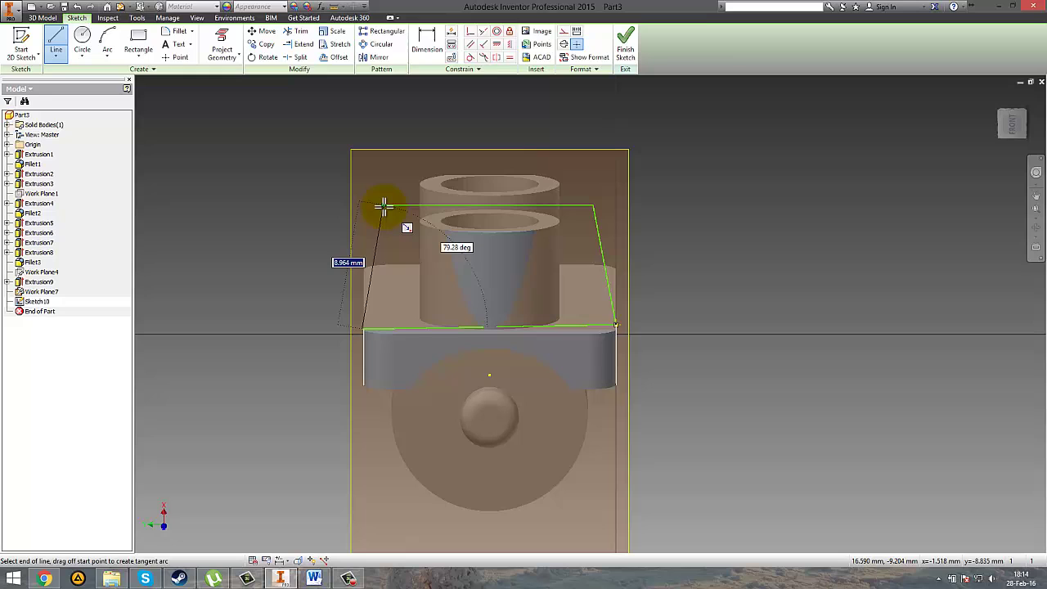
left_click(383, 206)
left_click(627, 51)
Examine the sketch outline's lower corner where it meets the plate's rounded edge.
key("F4")
mouse_move(626, 123)
left_mouse_down()
mouse_move(620, 158)
mouse_move(723, 303)
mouse_move(660, 329)
left_mouse_up()
scroll(659, 329, "down", 3)
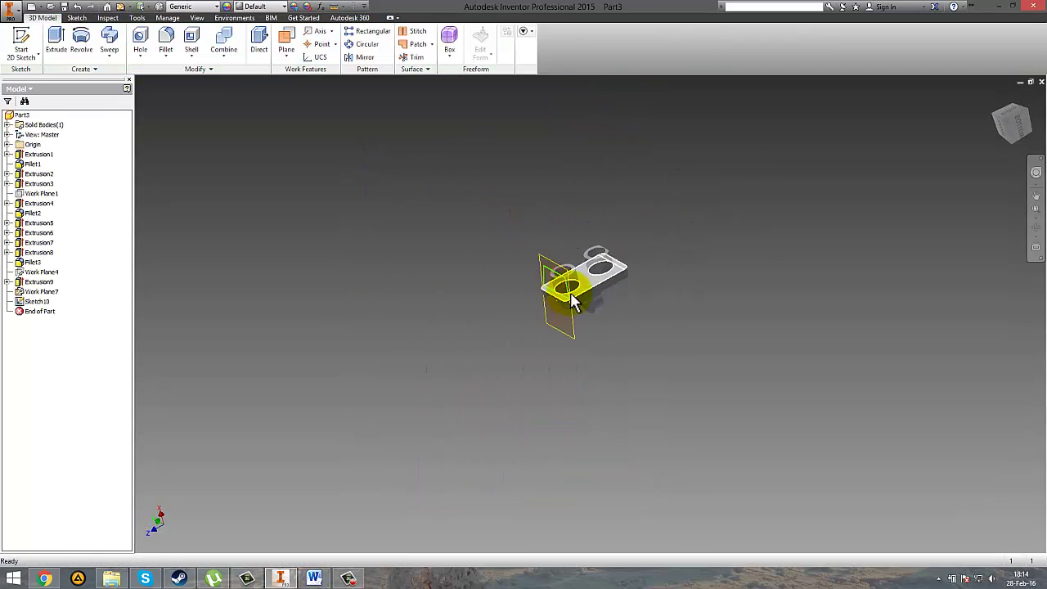
scroll(570, 297, "up", 5)
scroll(364, 257, "up", 3)
middle_click_drag(364, 257, 649, 363)
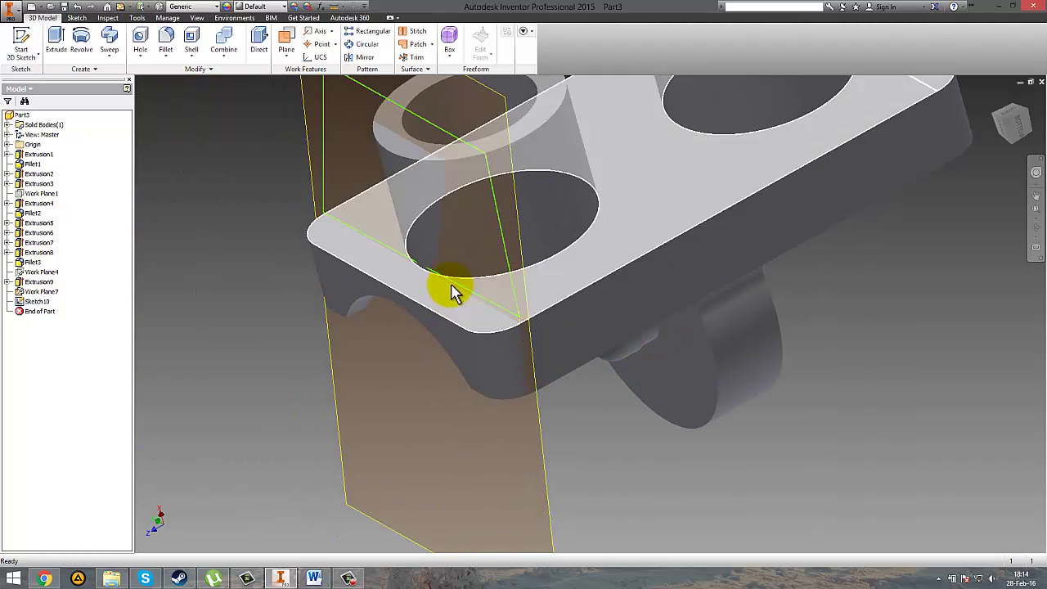
left_click(519, 319)
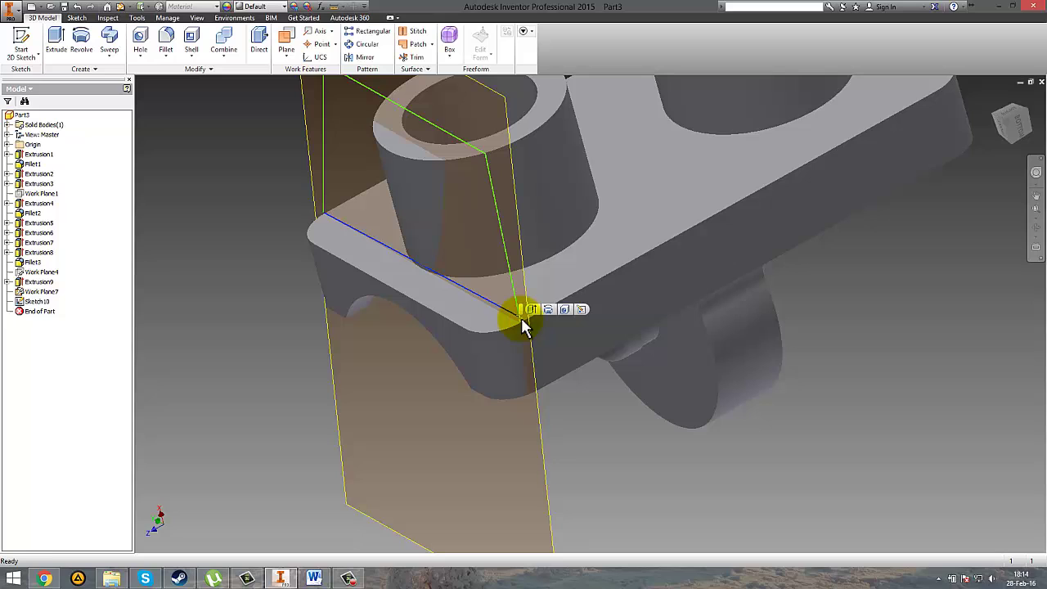
left_click_drag(523, 322, 524, 327)
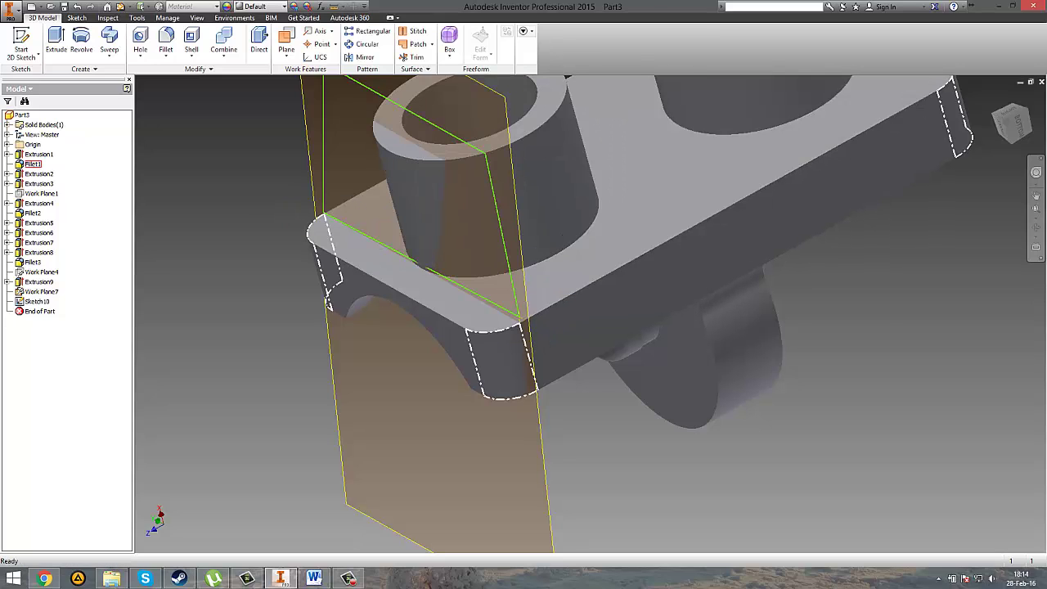
Reopen the sketch on the inclined plane and delete its side and bottom lines, keeping only the horizontal line above the stud.
right_click(375, 98)
left_click(387, 131)
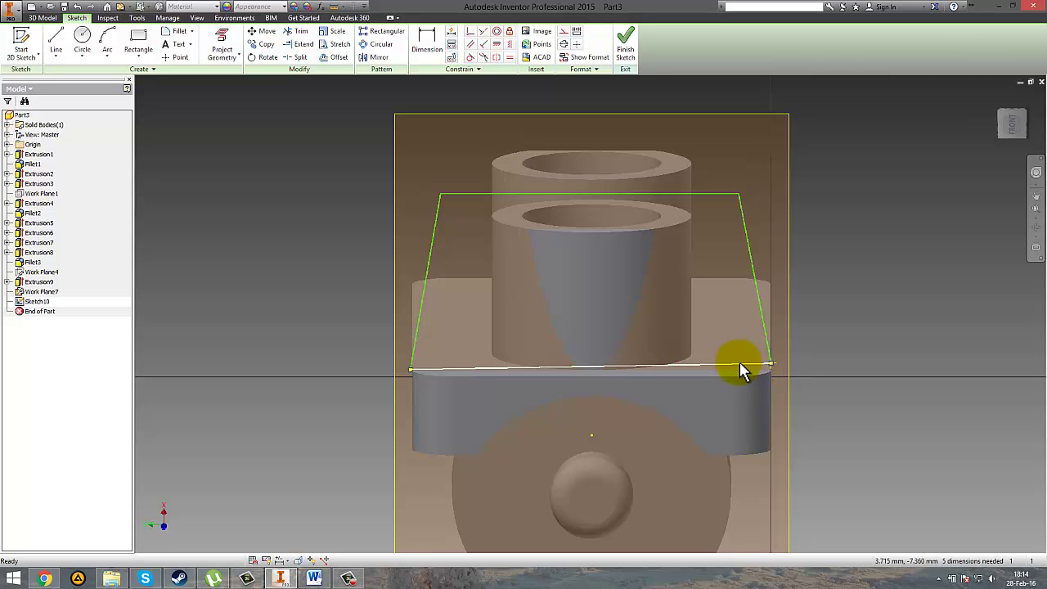
left_click(762, 317)
key("Delete")
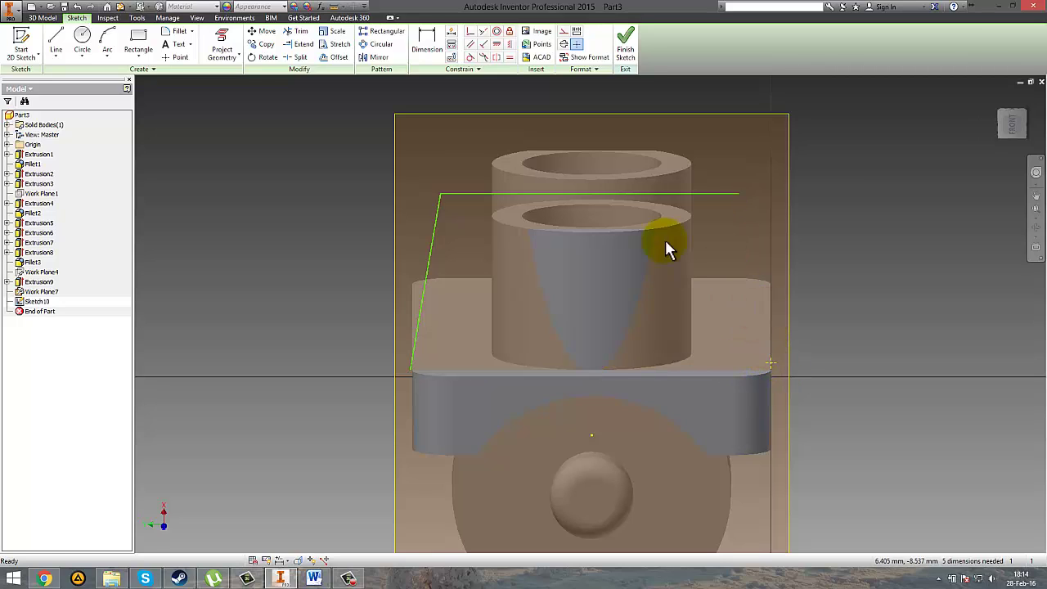
left_click(56, 39)
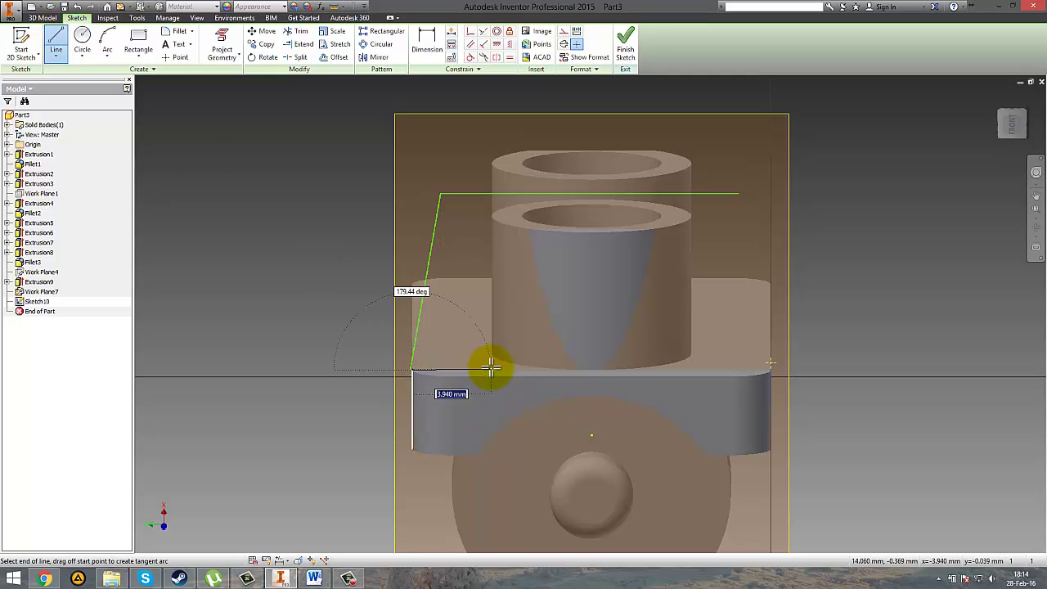
key("Escape")
left_click(419, 326)
key("Delete")
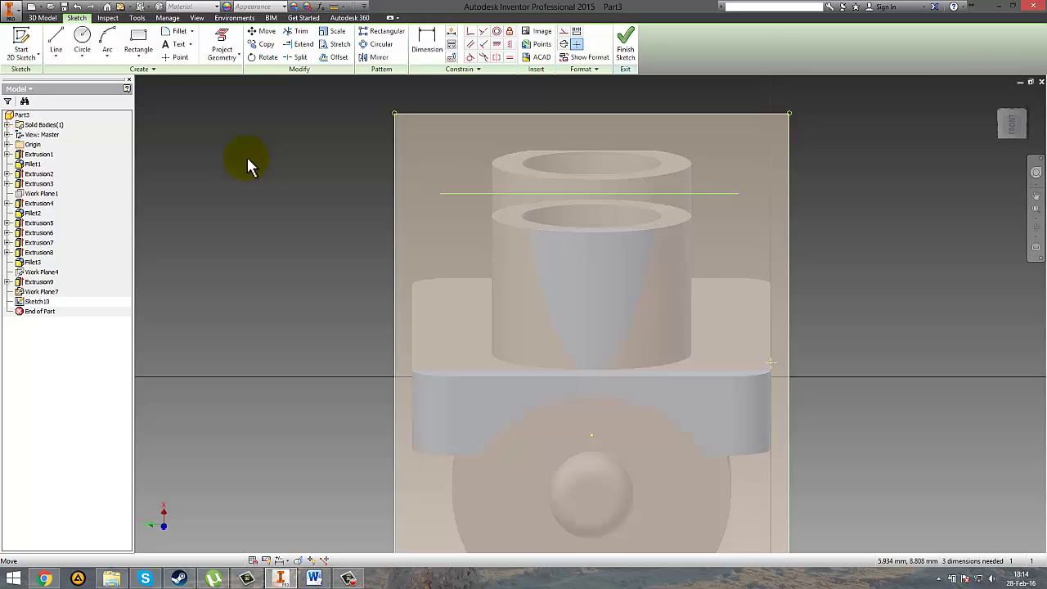
Draw a slanted side line about 9 mm long from the plate's top corner at the sketch origin to the near end of the horizontal line.
left_click(56, 39)
middle_click_drag(701, 310, 682, 347, "shift")
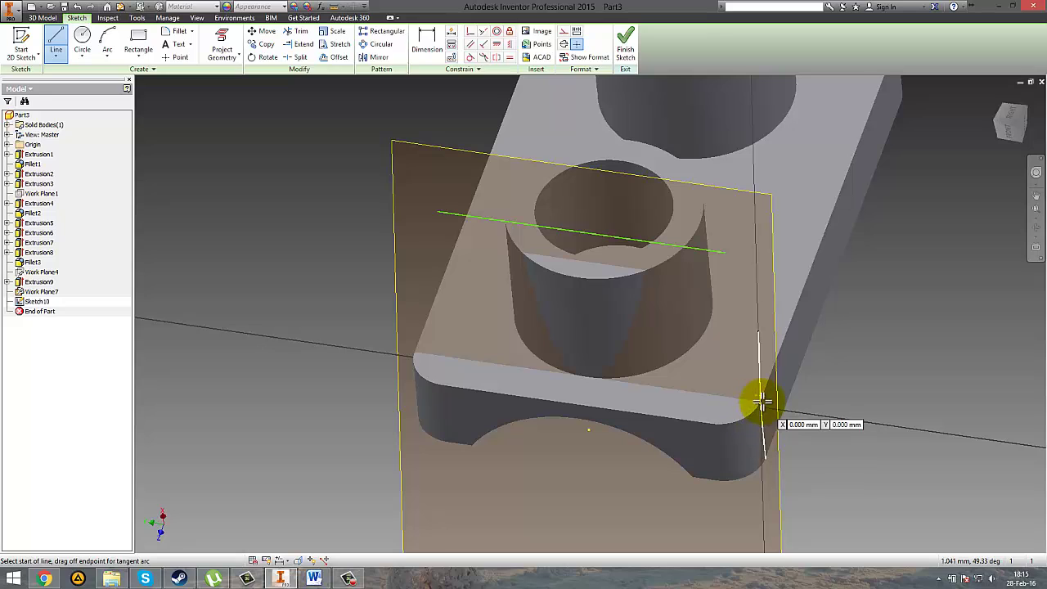
left_click(761, 401)
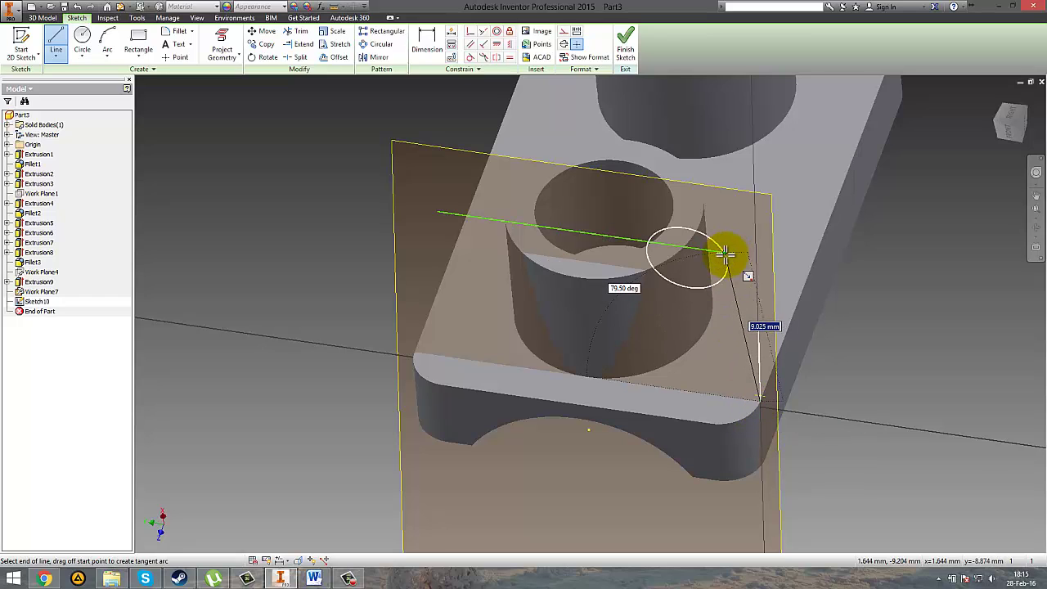
middle_click_drag(739, 257, 742, 221, "shift")
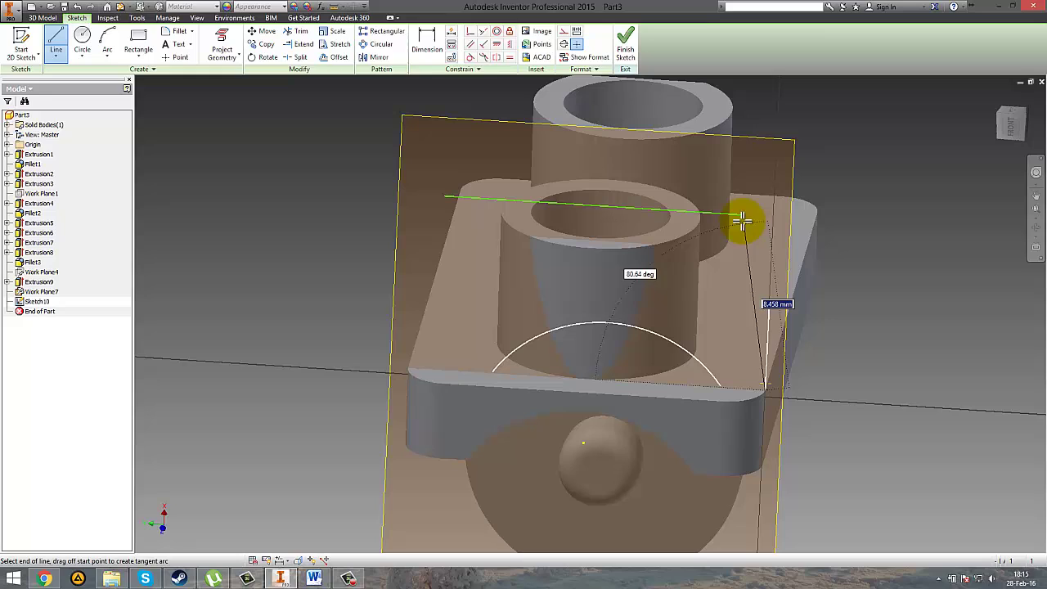
left_click(743, 215)
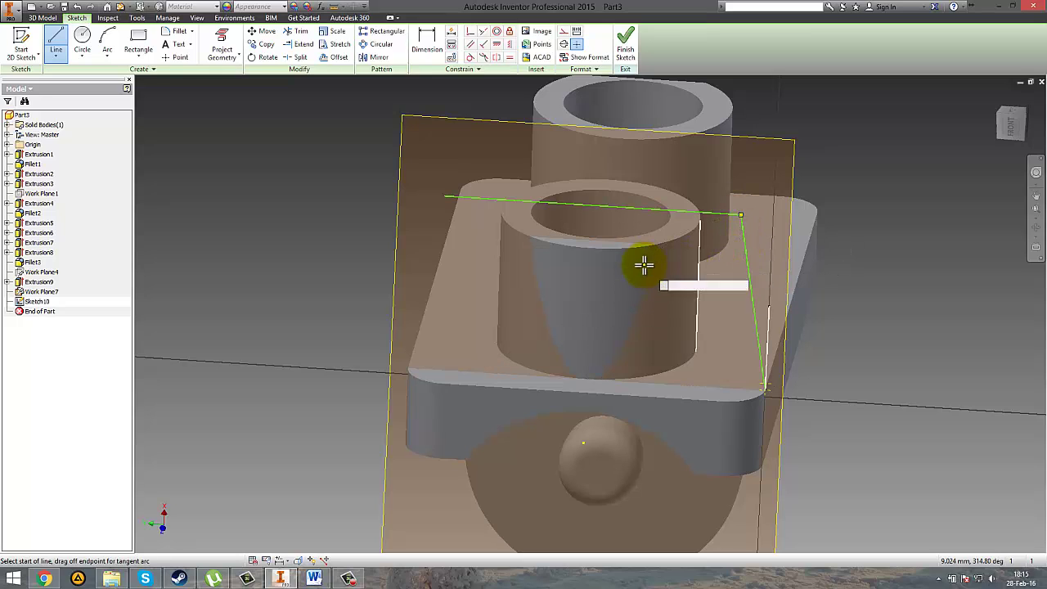
key("Escape")
Draw the opposite side line down to the plate, close the outline with a line about 17.8 mm long across the plate's top, and finish the sketch.
left_click(54, 37)
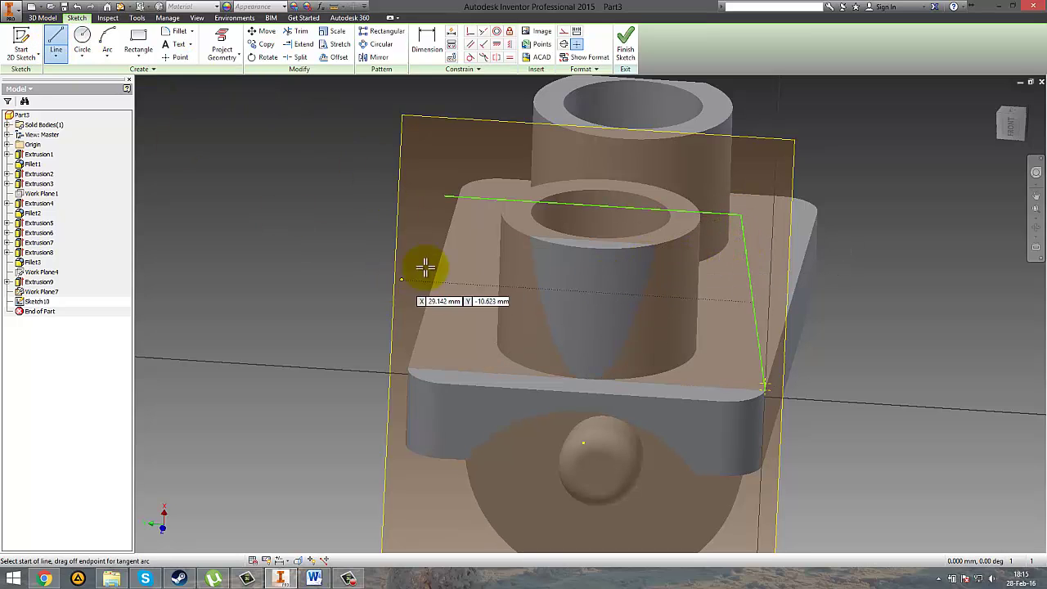
left_click(447, 199)
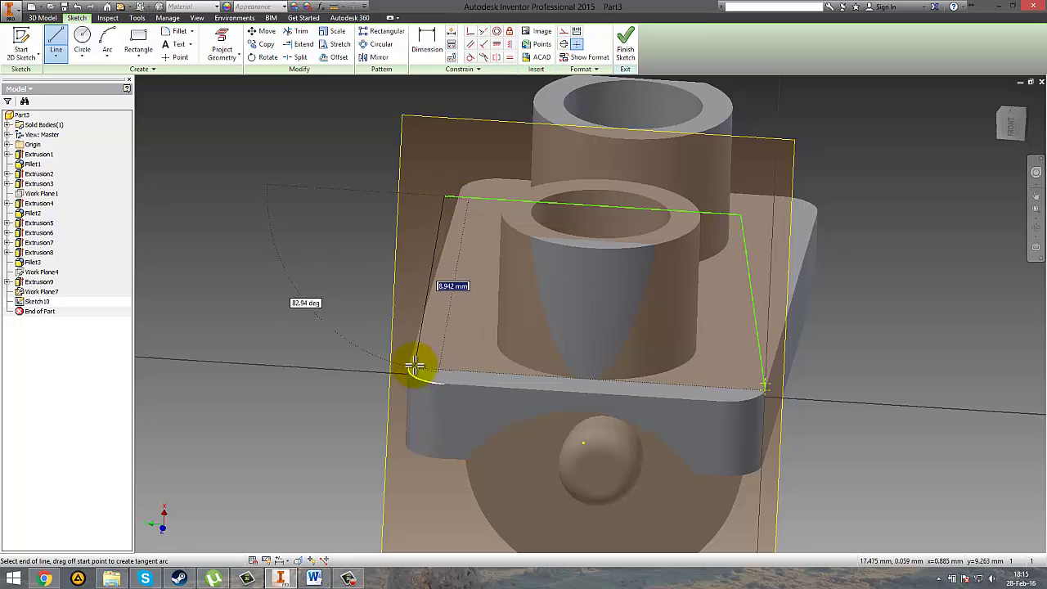
left_click(409, 366)
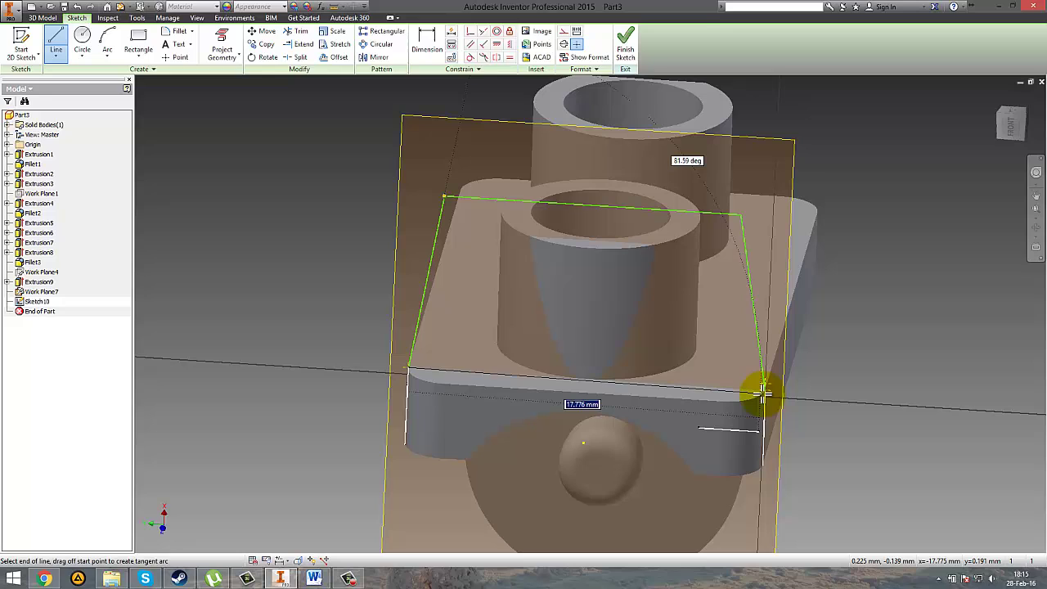
left_click(762, 384)
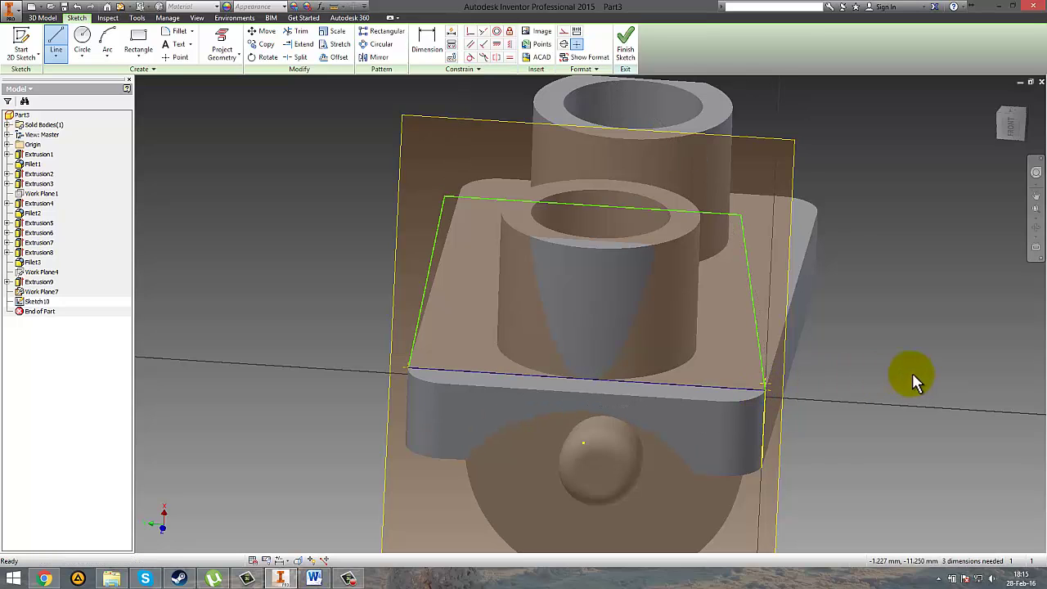
mouse_move(914, 381)
middle_mouse_down("shift")
mouse_move(872, 382)
mouse_move(868, 398)
middle_mouse_up("shift")
key("Escape")
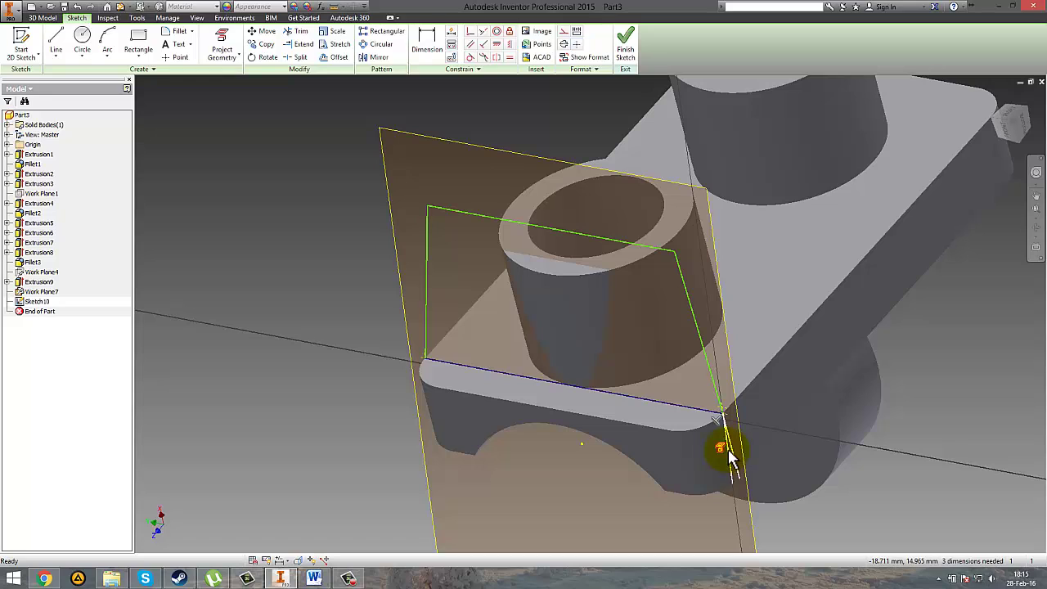
left_click(710, 402)
left_click(620, 48)
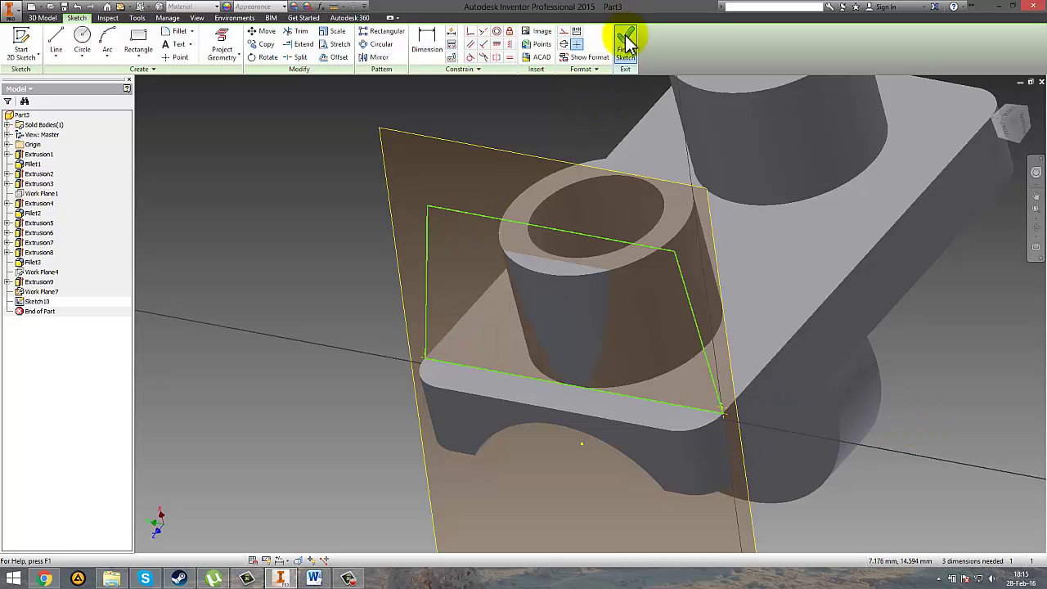
Extrude the closed outline as a 2 mm cut toward the plate's end to trim the stud's outer side.
left_click(51, 39)
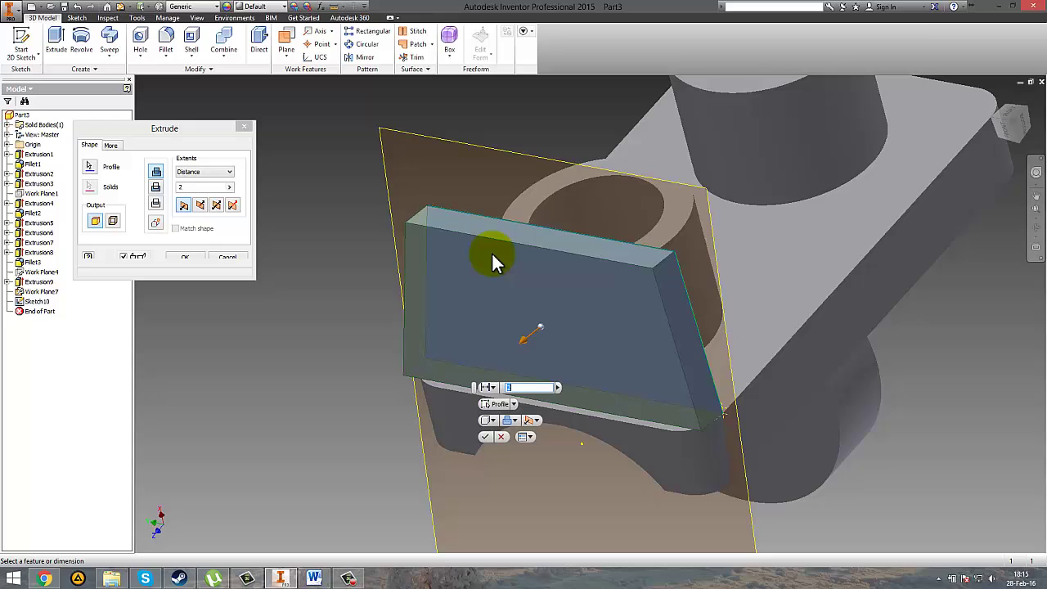
left_click(155, 187)
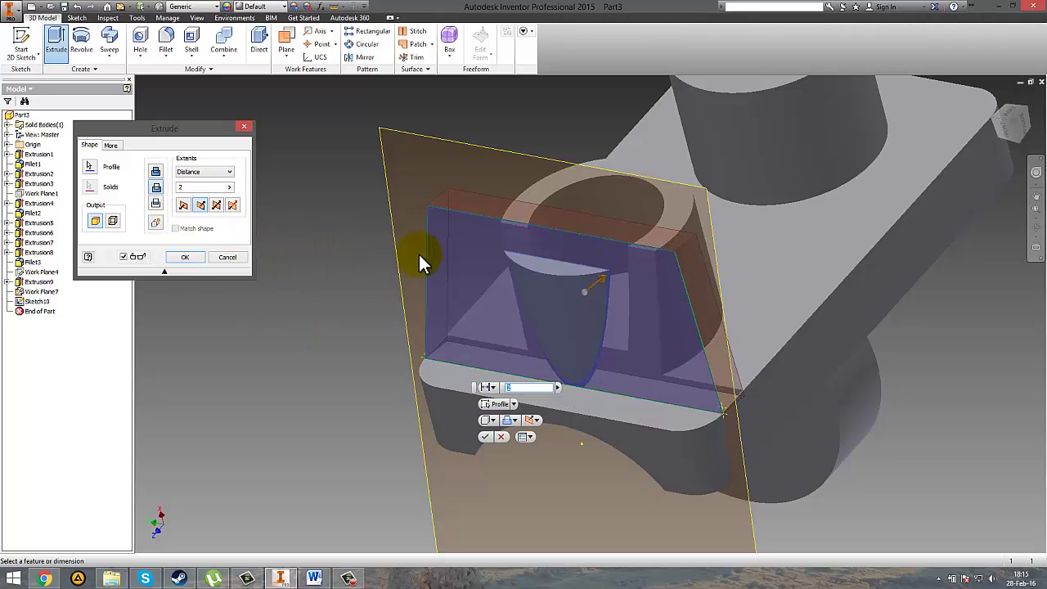
left_click(183, 205)
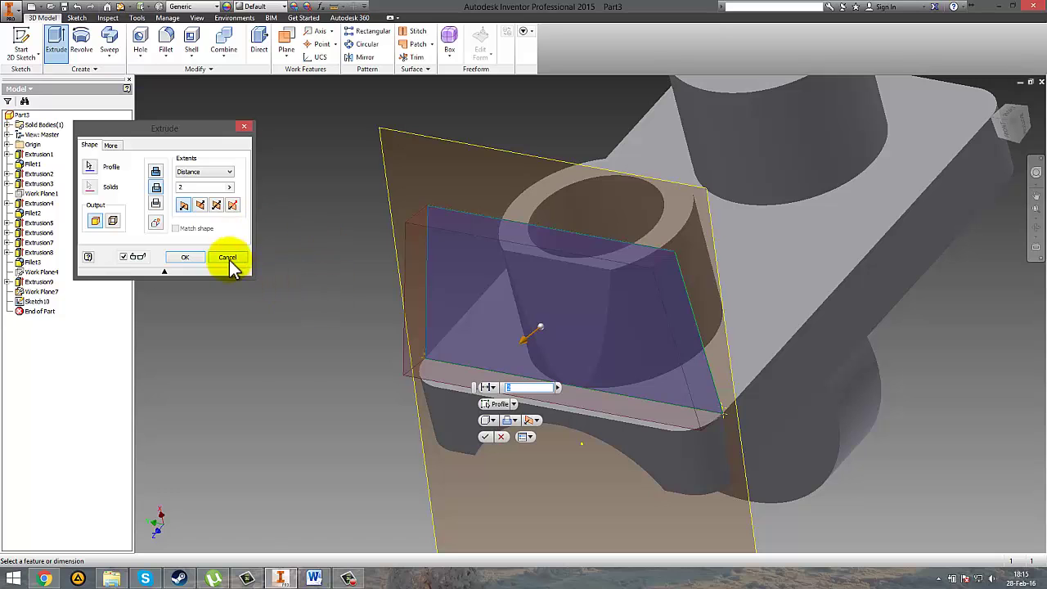
left_click(187, 258)
Hide the inclined work plane beside the newly cut stud.
middle_click_drag(334, 286, 260, 253, "shift")
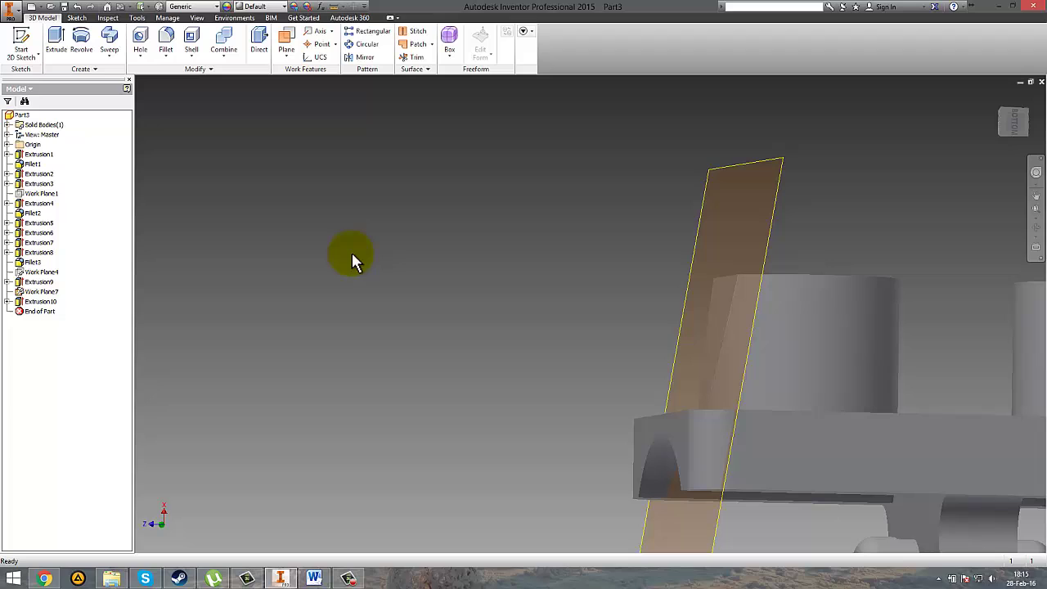
right_click(746, 169)
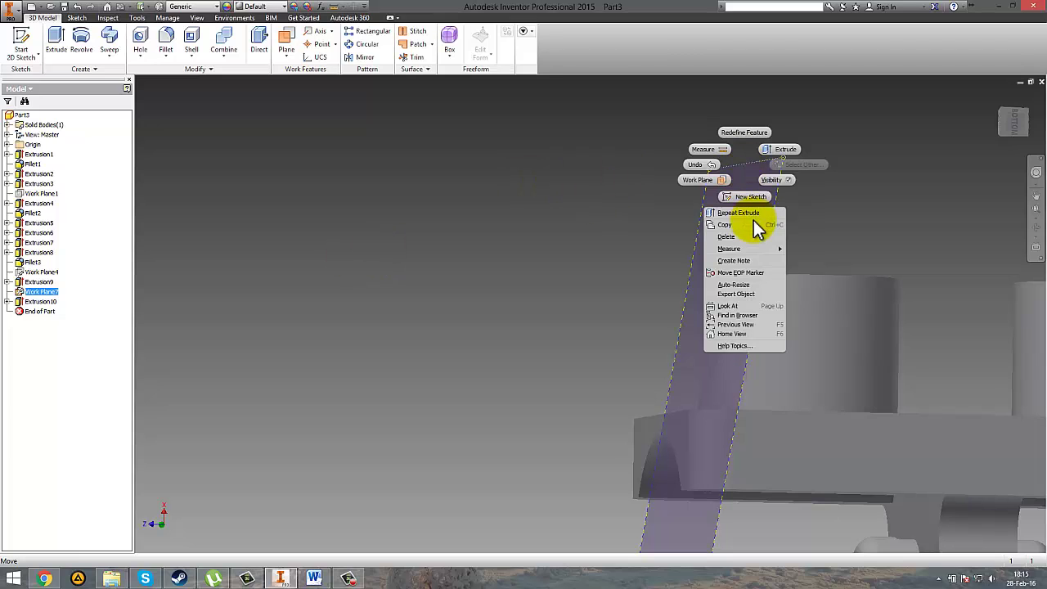
left_click(776, 180)
scroll(630, 266, "up", 5)
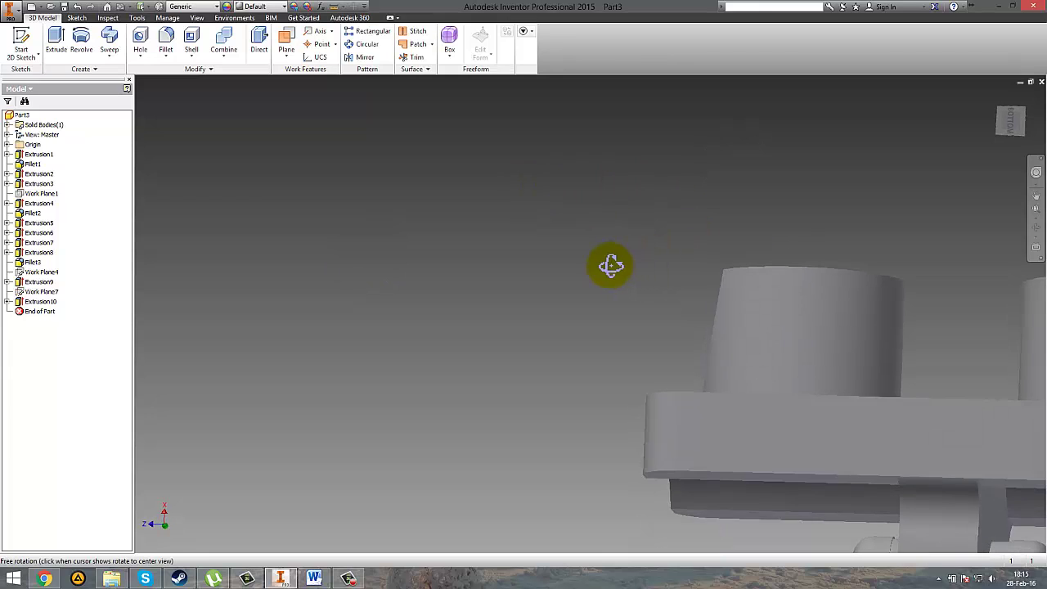
middle_click_drag(779, 311, 318, 311, "shift")
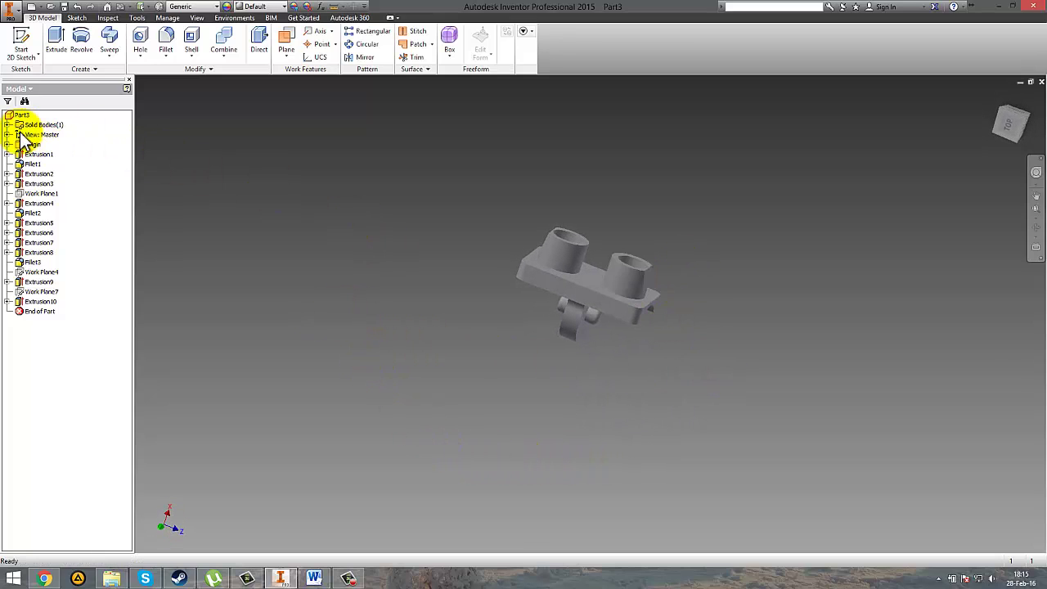
Select the part's solid body and apply the Yellow appearance from the Inventor Material Library.
left_click(7, 126)
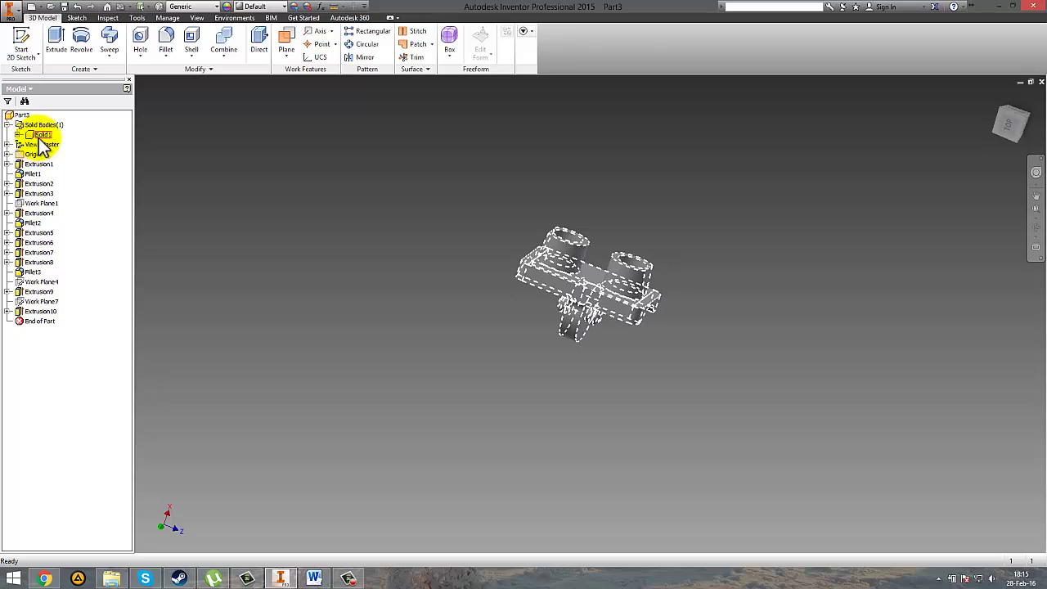
left_click(39, 135)
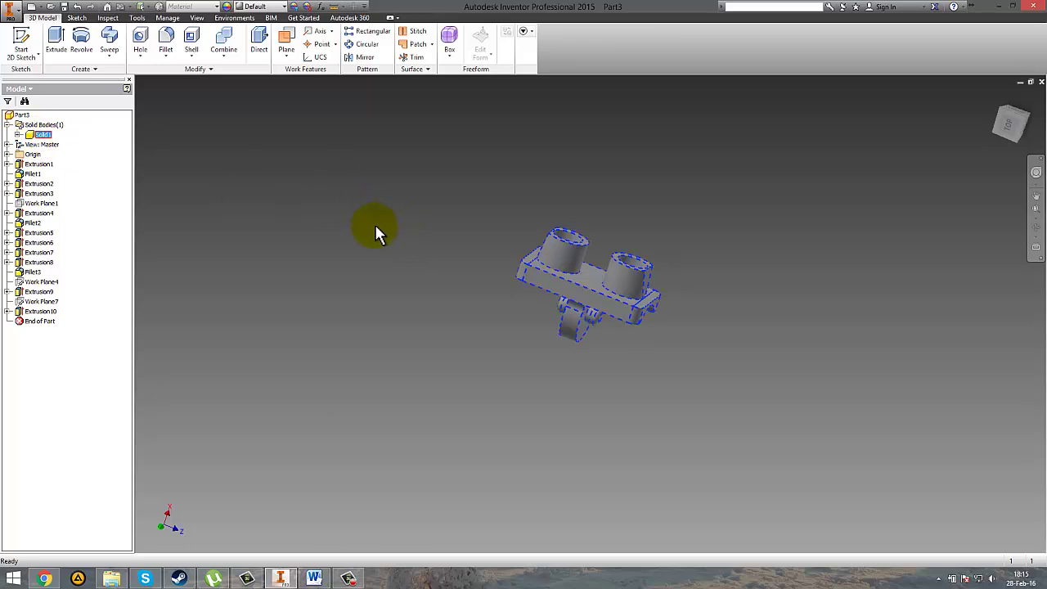
middle_click_drag(398, 229, 326, 251, "shift")
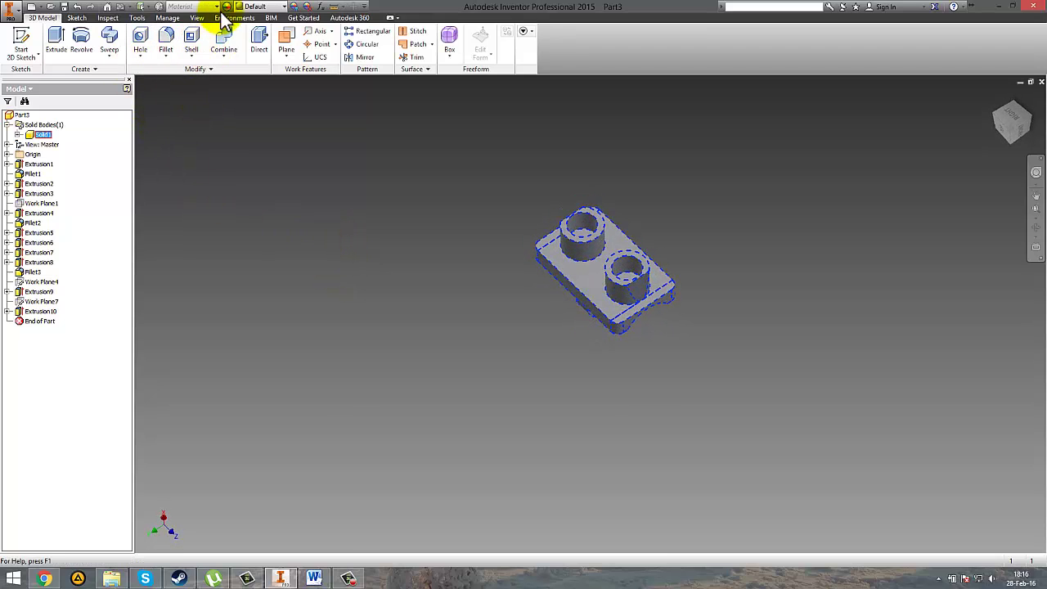
left_click(283, 6)
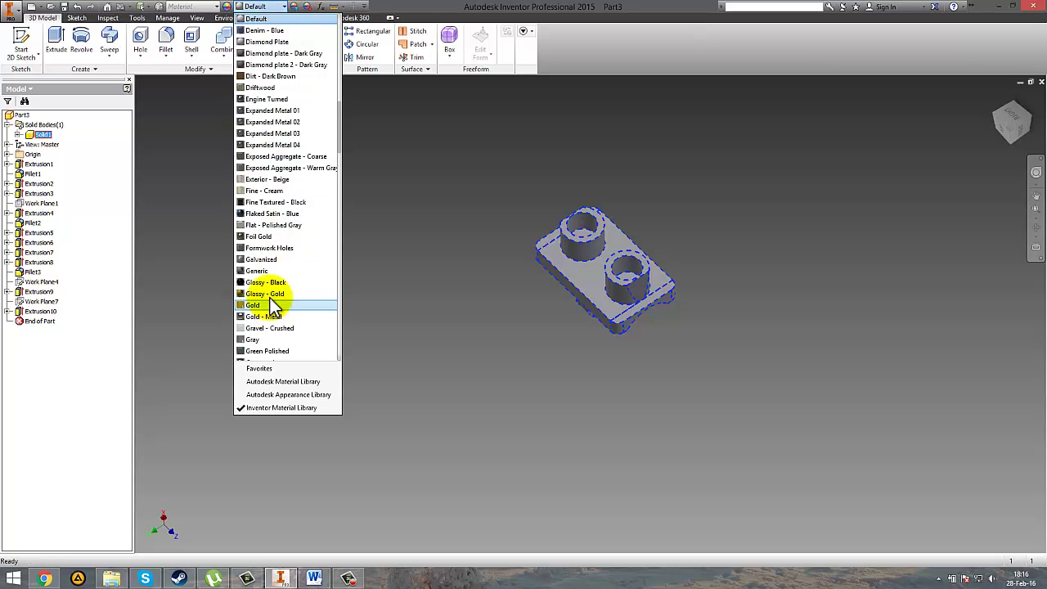
scroll(272, 305, "down", 4)
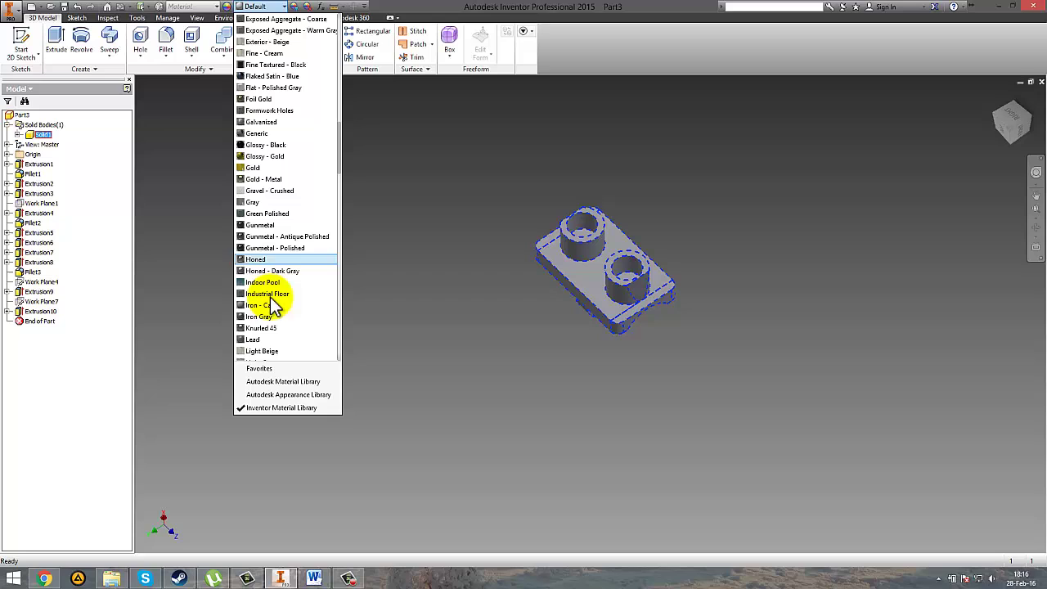
scroll(273, 306, "down", 20)
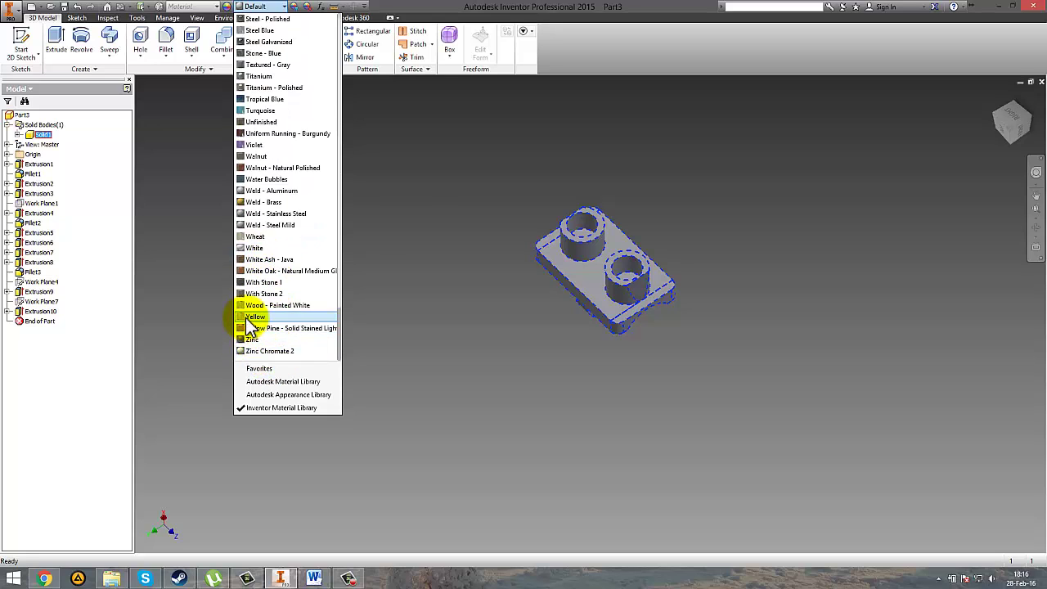
left_click(248, 319)
middle_click_drag(440, 276, 420, 262, "shift")
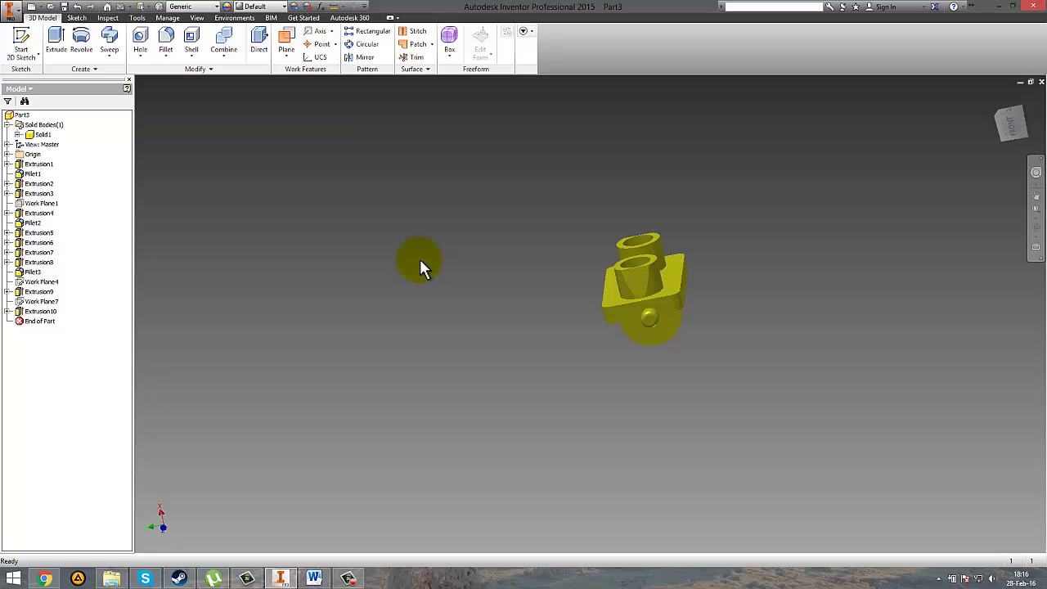